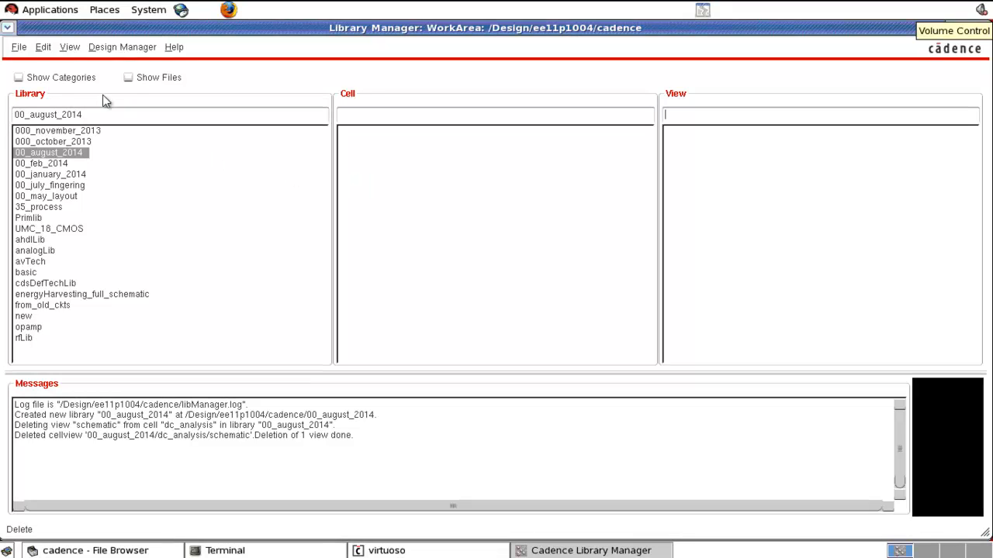
Step: Create a schematic cellview for cell dc_analysis in library 00_august_2014 and maximize its editor window
{"action": "left_click", "coordinate": [25, 50]}
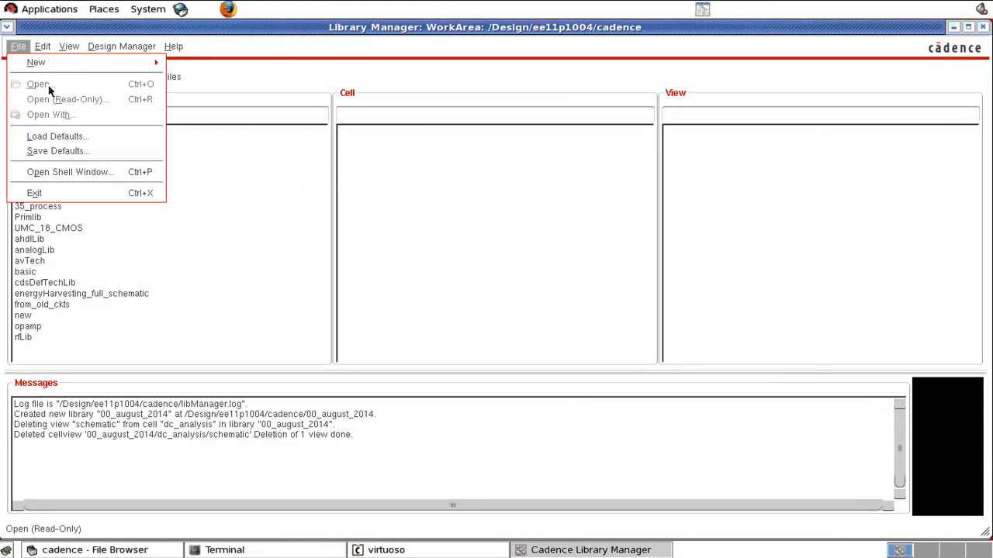
{"action": "mouse_move", "coordinate": [62, 65]}
{"action": "left_click", "coordinate": [216, 86]}
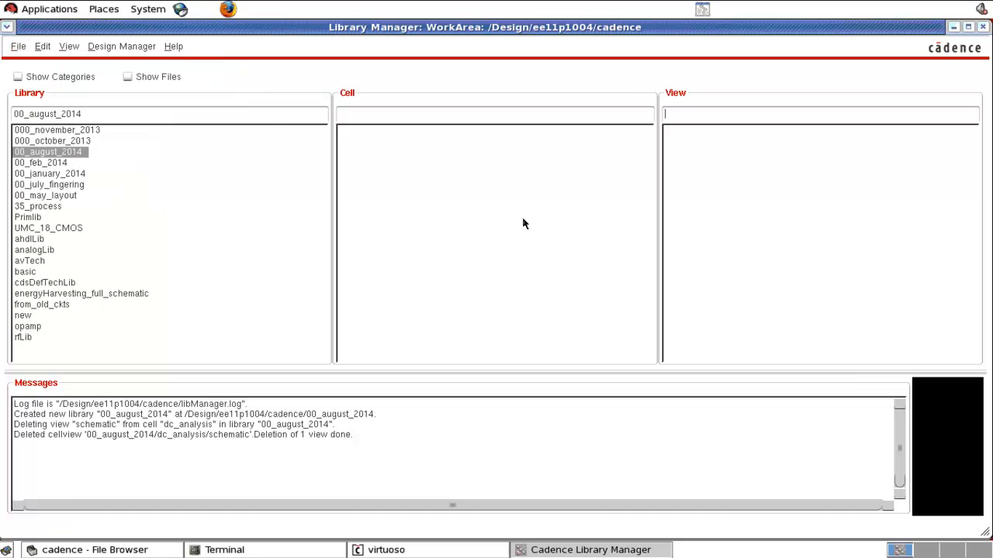
{"action": "left_click", "coordinate": [953, 26]}
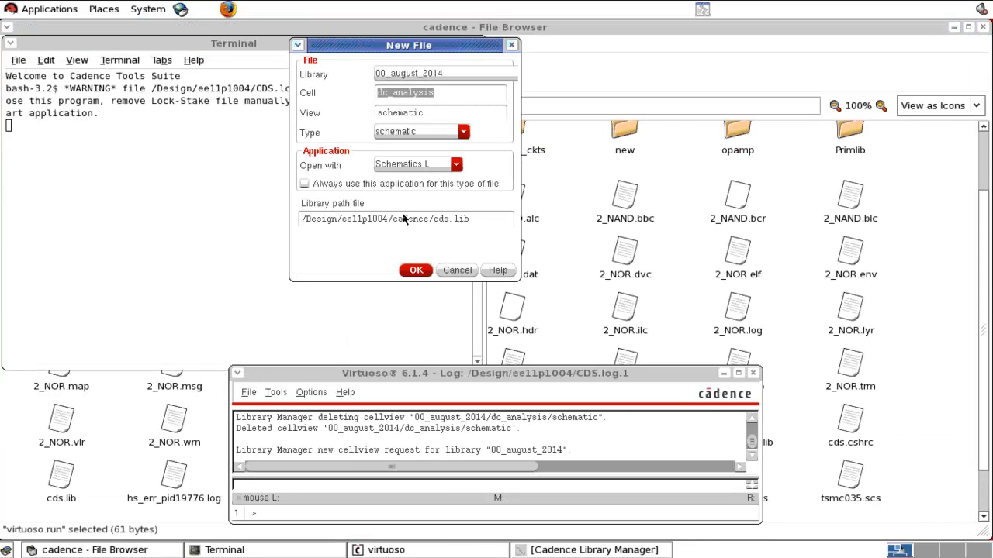
{"action": "left_click", "coordinate": [412, 270]}
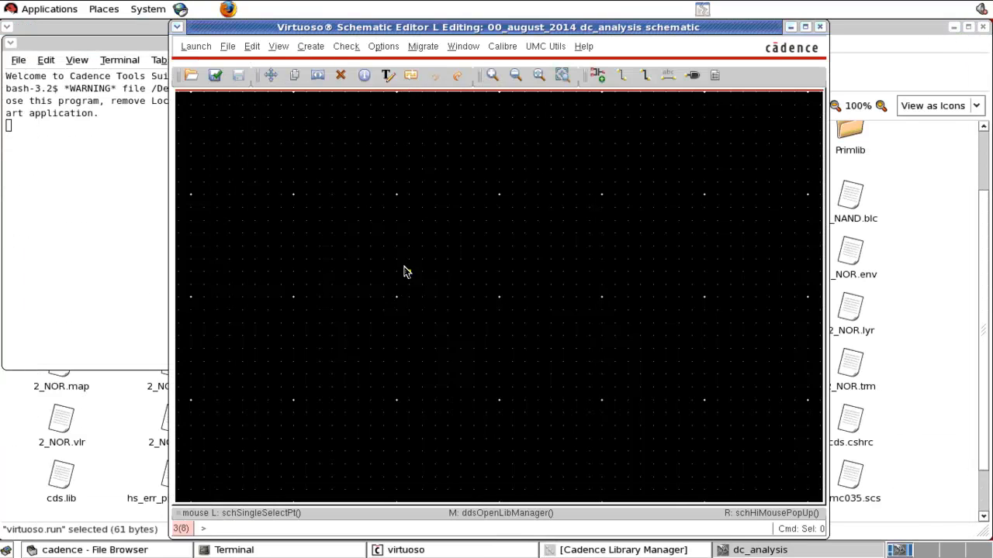
{"action": "left_click", "coordinate": [806, 26]}
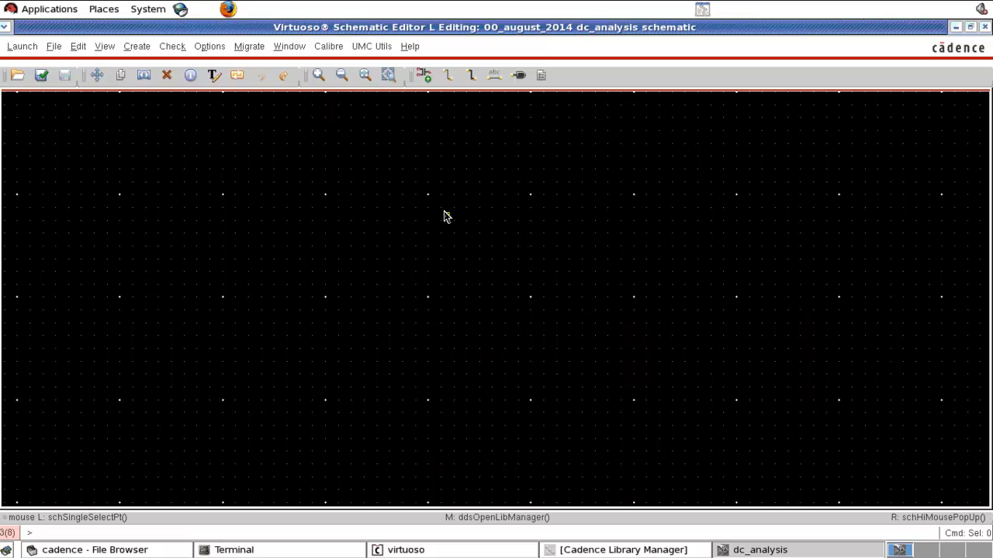
Step: Place two 1K Ohms res instances from analogLib, one above the other, near the middle of the schematic
{"action": "key", "text": "i"}
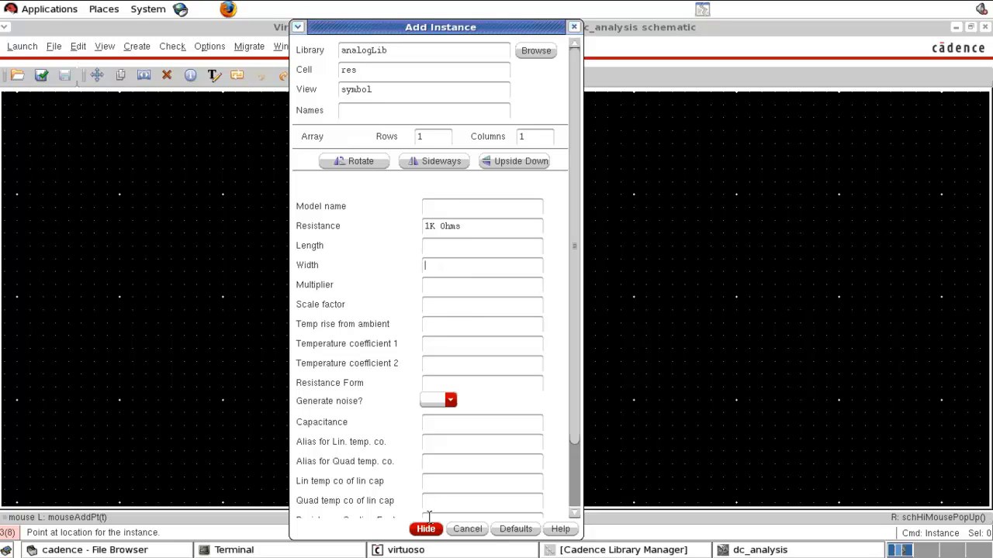
{"action": "left_click", "coordinate": [373, 69]}
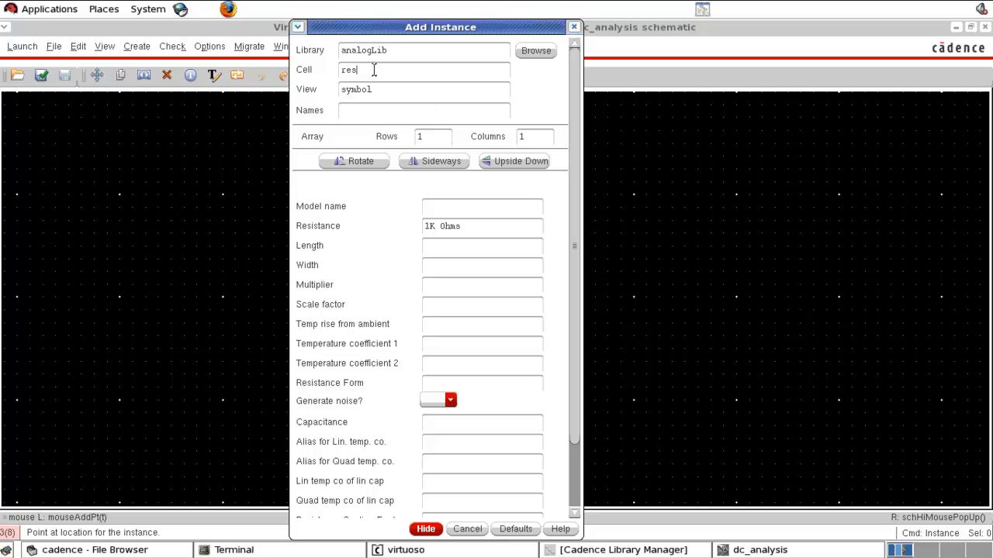
{"action": "left_click", "coordinate": [426, 531]}
{"action": "left_click", "coordinate": [454, 215]}
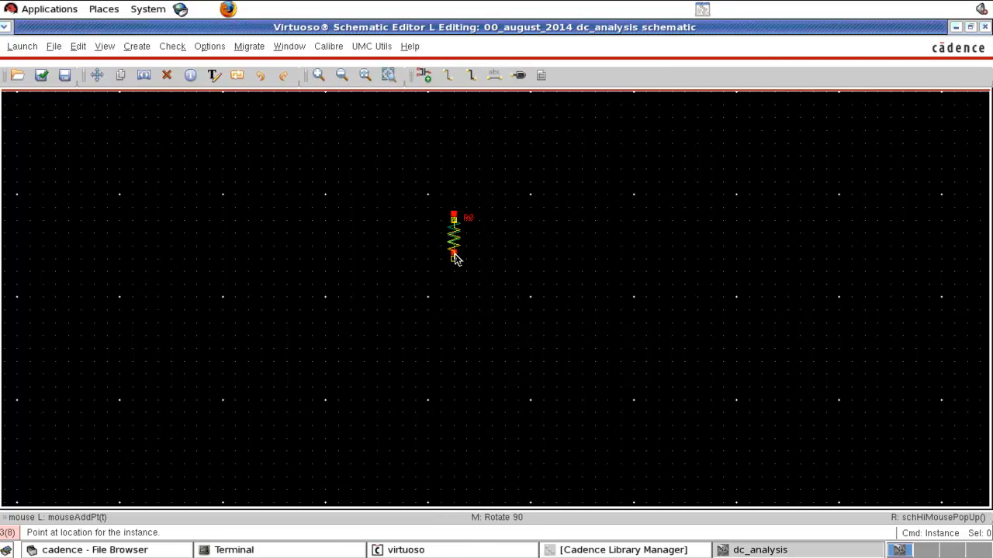
{"action": "left_click", "coordinate": [454, 298]}
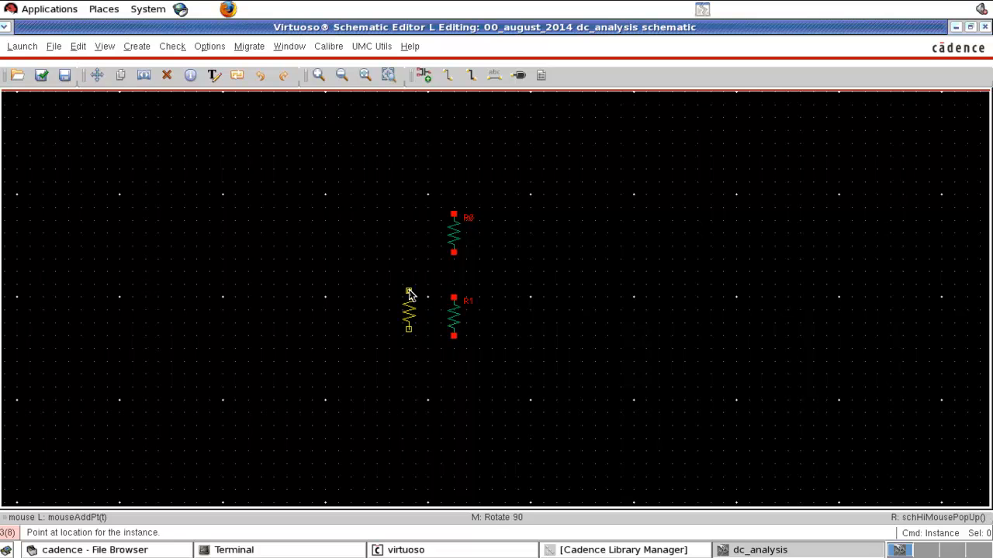
{"action": "key", "text": "Escape"}
Step: Place a vdc instance from analogLib with a DC voltage of 3 V to the left of the resistors
{"action": "key", "text": "i"}
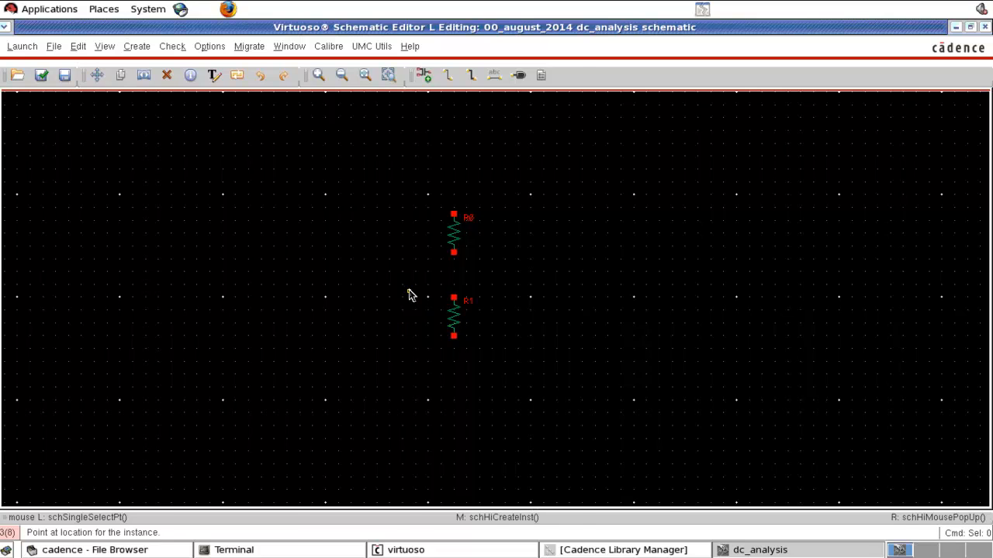
{"action": "type", "text": "vdc"}
{"action": "left_click", "coordinate": [411, 88]}
{"action": "left_click", "coordinate": [432, 247]}
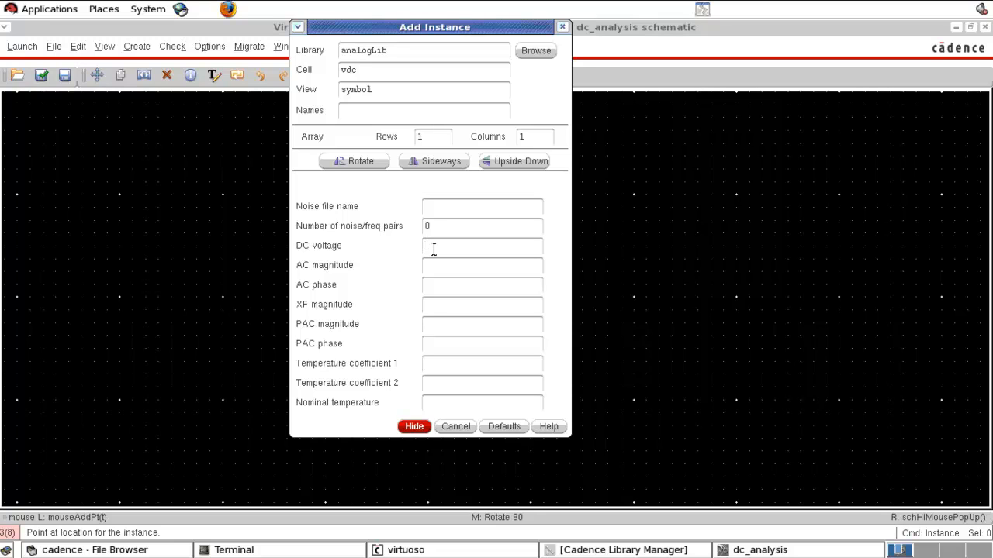
{"action": "type", "text": "3 V"}
{"action": "left_click", "coordinate": [413, 427]}
{"action": "left_click", "coordinate": [273, 245]}
{"action": "key", "text": "Escape"}
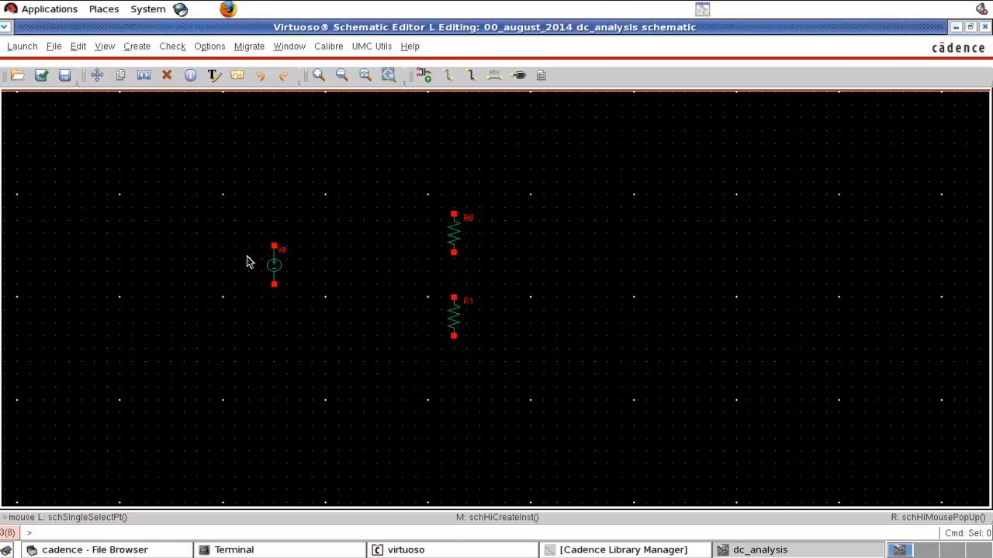
Step: Place two gnd symbols from analogLib, one below the voltage source and one below the lower resistor
{"action": "key", "text": "i"}
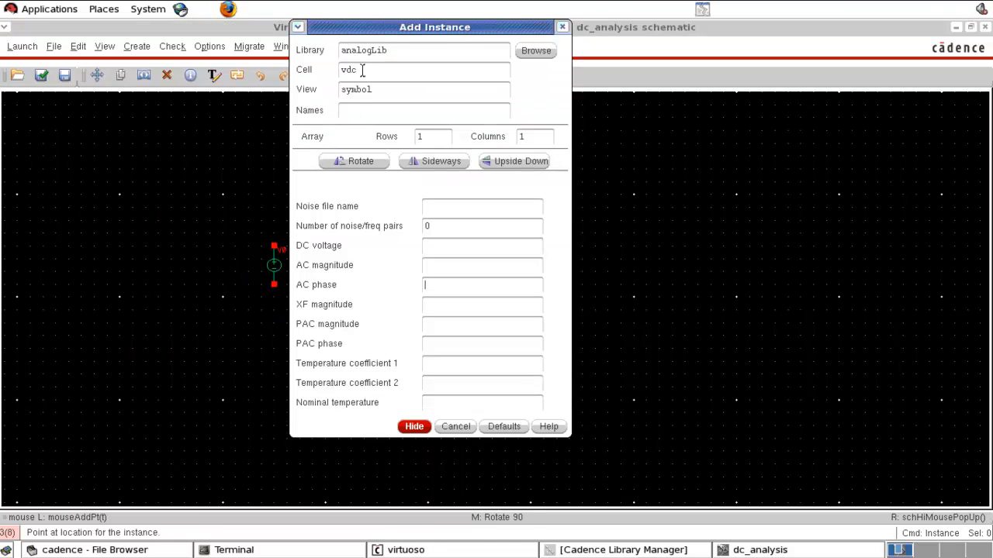
{"action": "left_click_drag", "start_coordinate": [364, 68], "coordinate": [339, 71]}
{"action": "type", "text": "ind"}
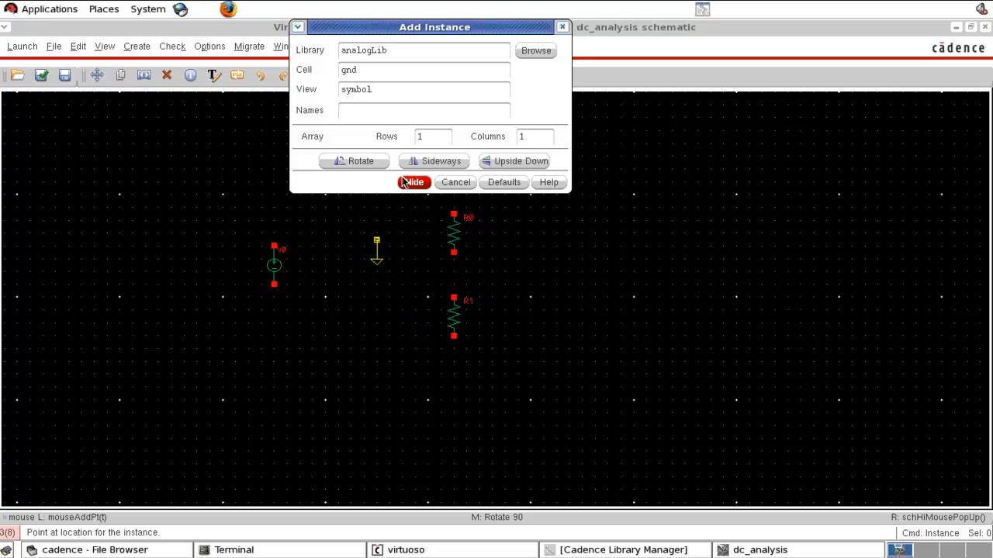
{"action": "left_click", "coordinate": [413, 181]}
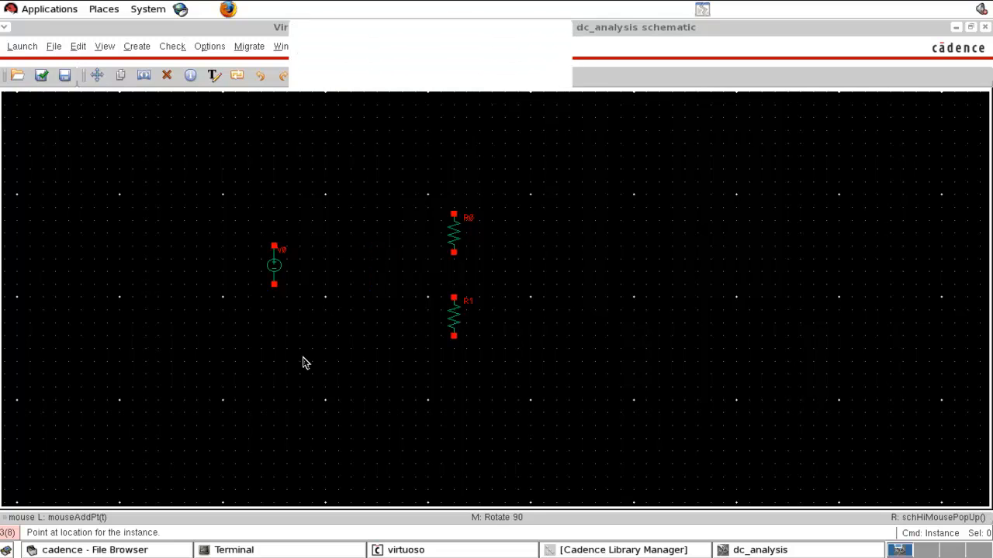
{"action": "left_click", "coordinate": [275, 324]}
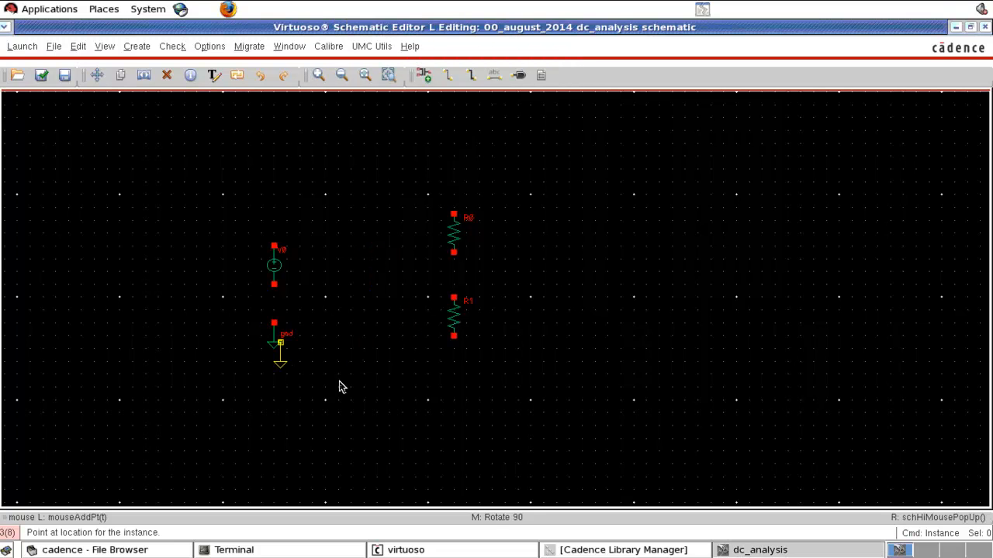
{"action": "left_click", "coordinate": [455, 364]}
{"action": "key", "text": "Escape"}
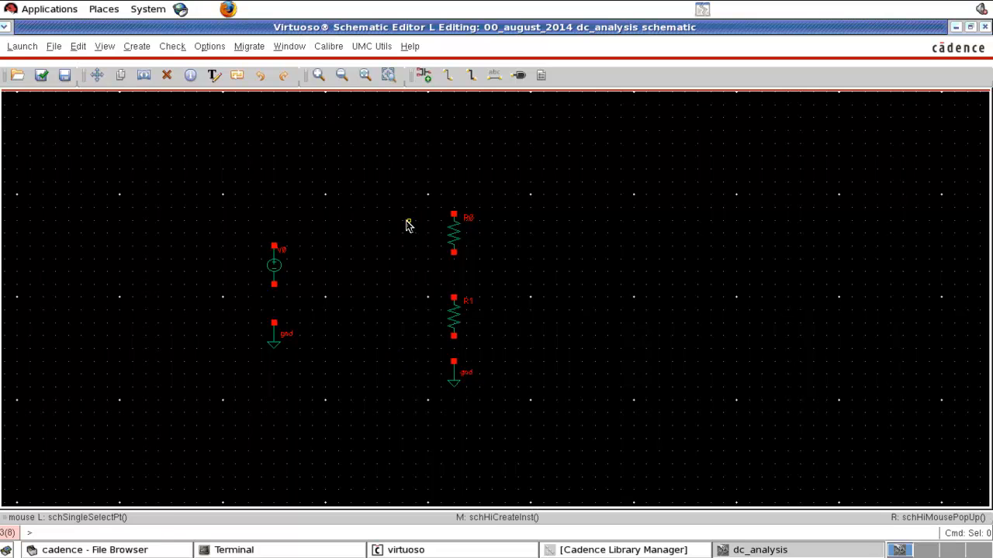
Step: Wire the voltage source's negative terminal to its ground and its positive terminal to the top of the upper resistor
{"action": "key", "text": "w"}
{"action": "left_click", "coordinate": [274, 285]}
{"action": "left_click", "coordinate": [273, 324]}
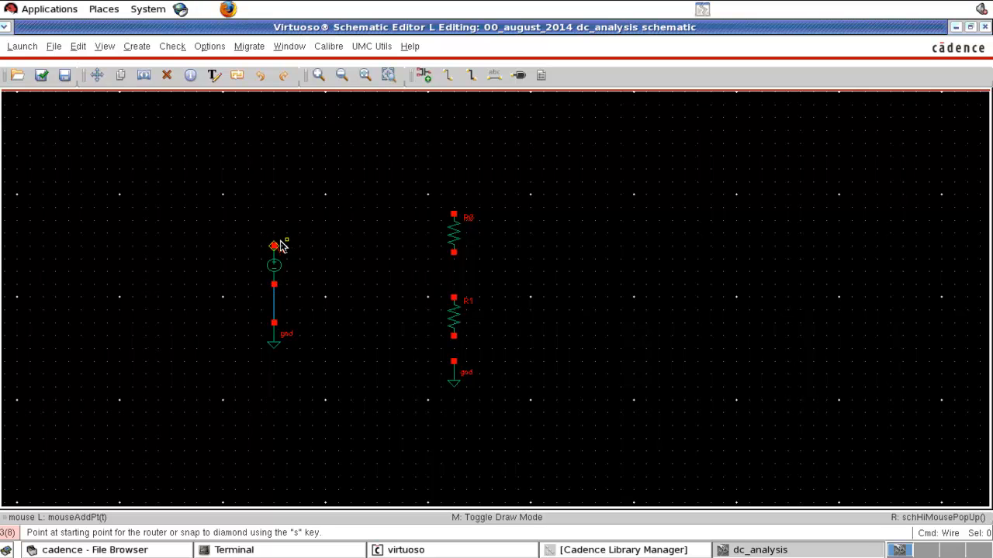
{"action": "left_click", "coordinate": [274, 246]}
{"action": "left_click", "coordinate": [454, 214]}
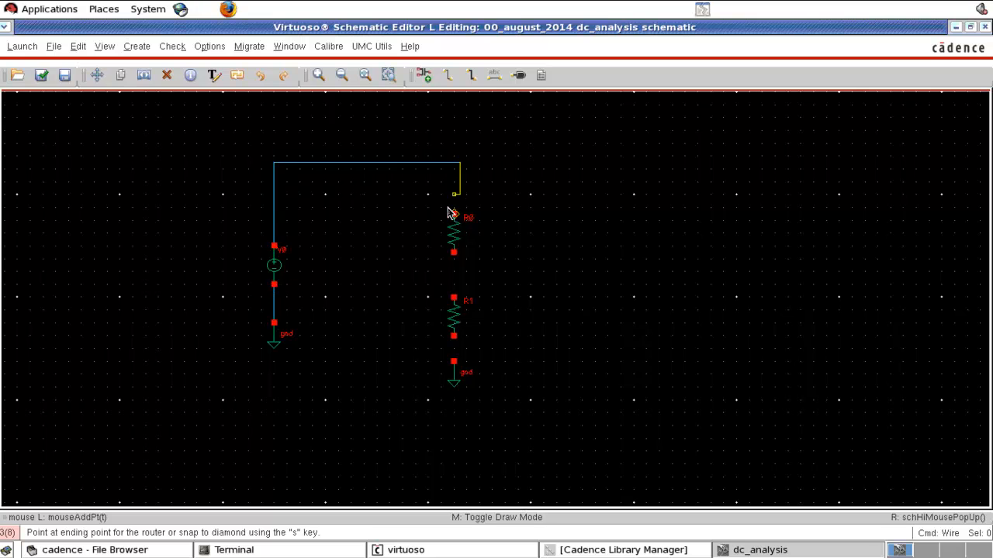
Step: Wire the upper resistor to the lower resistor and the lower resistor to its ground
{"action": "left_click", "coordinate": [454, 254]}
{"action": "left_click", "coordinate": [455, 302]}
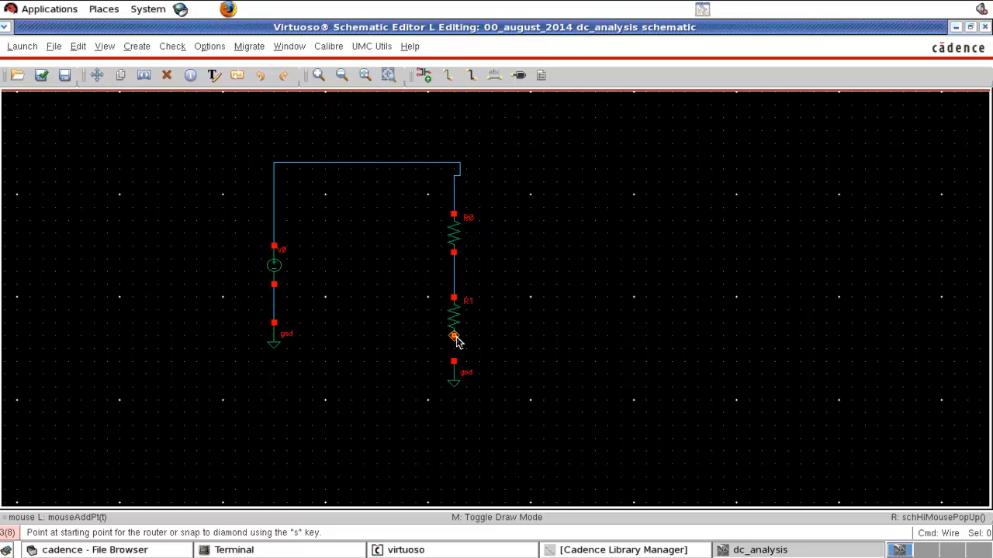
{"action": "left_click", "coordinate": [454, 337]}
{"action": "left_click", "coordinate": [454, 361]}
{"action": "key", "text": "Escape"}
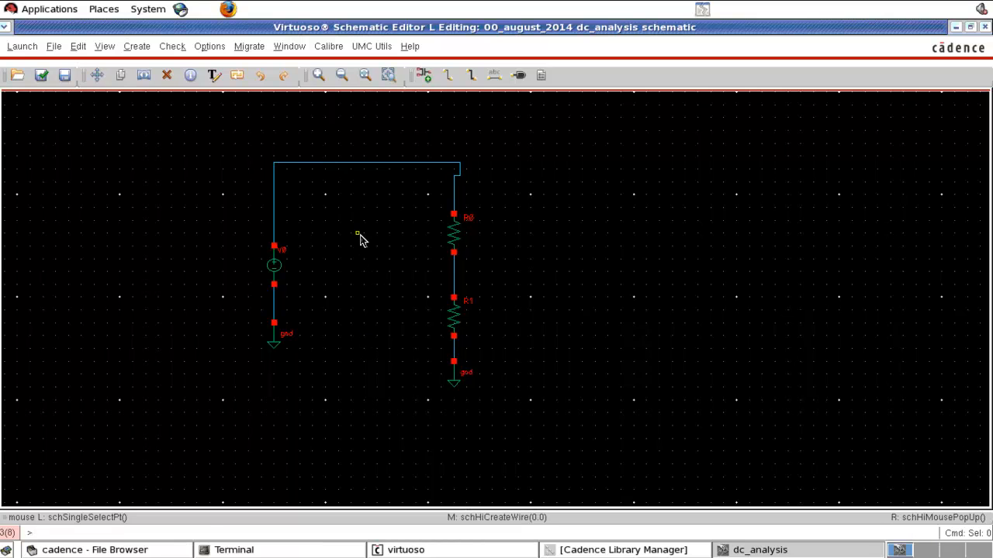
Step: Name the wire from source to upper resistor "in" and the wire between the two resistors "out"
{"action": "key", "text": "l"}
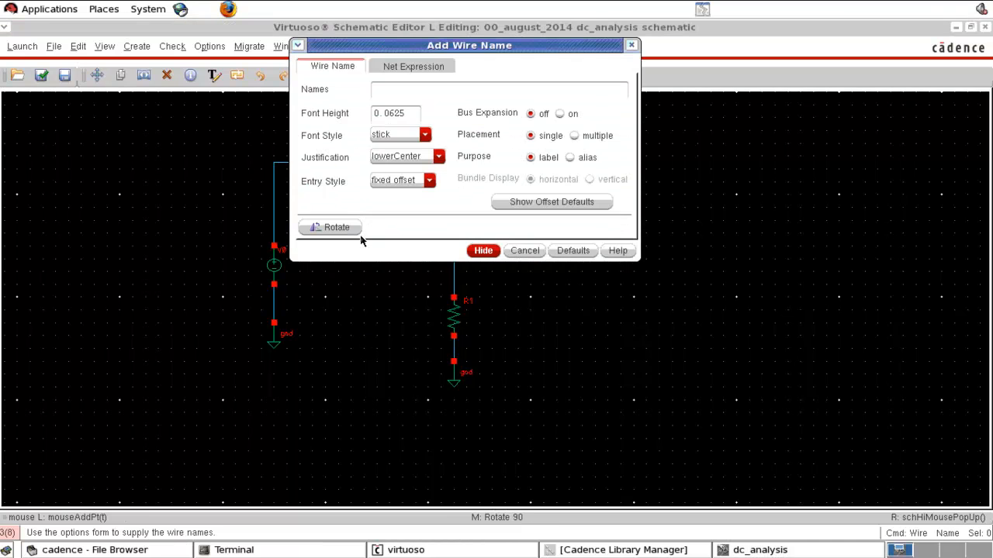
{"action": "left_click", "coordinate": [423, 93]}
{"action": "type", "text": "in out"}
{"action": "left_click", "coordinate": [484, 251]}
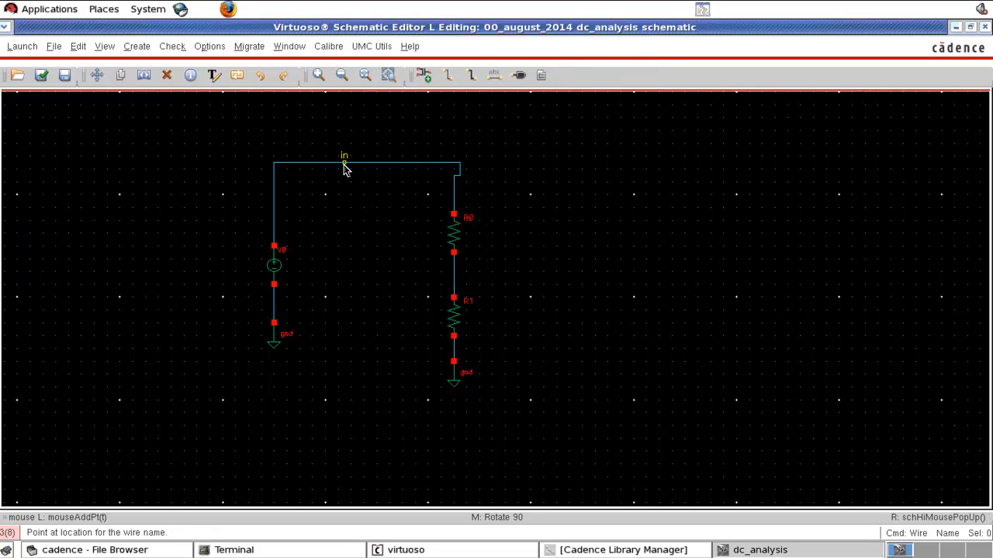
{"action": "left_click", "coordinate": [345, 166]}
{"action": "left_click", "coordinate": [456, 278]}
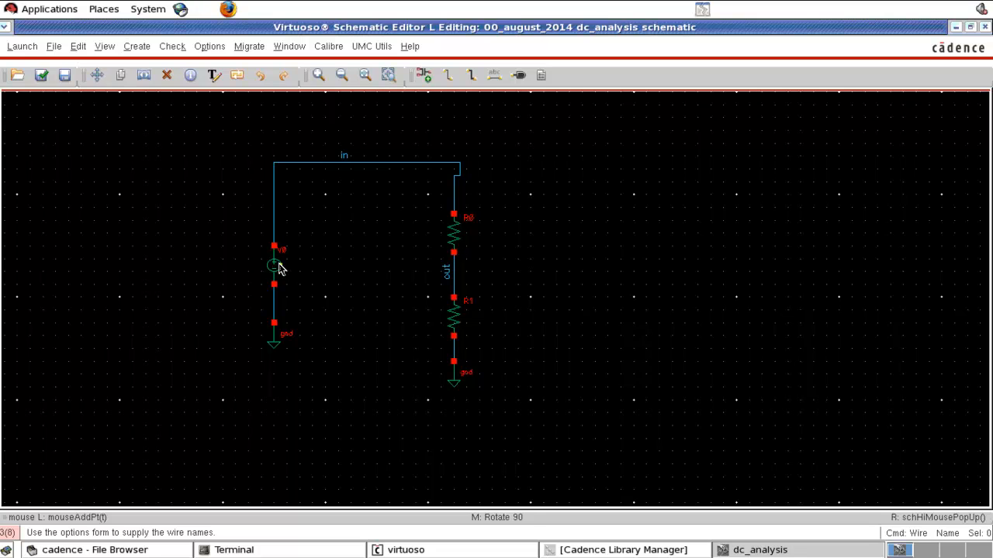
Step: Review the object properties of the voltage source, including its DC voltage
{"action": "left_click_drag", "start_coordinate": [191, 214], "coordinate": [333, 301]}
{"action": "key", "text": "q"}
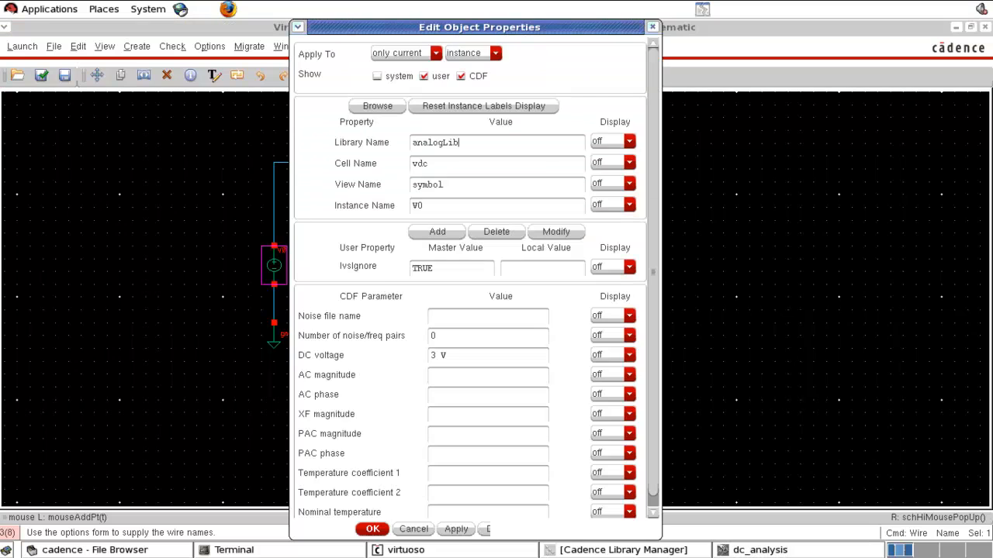
{"action": "left_click", "coordinate": [652, 28]}
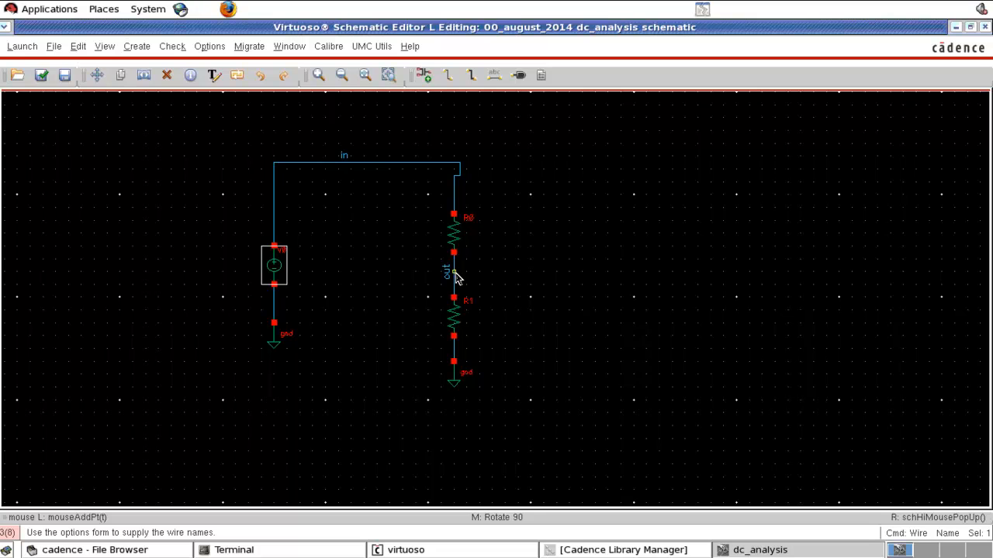
Step: Launch ADE L for the dc_analysis schematic and reposition its window
{"action": "left_click", "coordinate": [22, 47]}
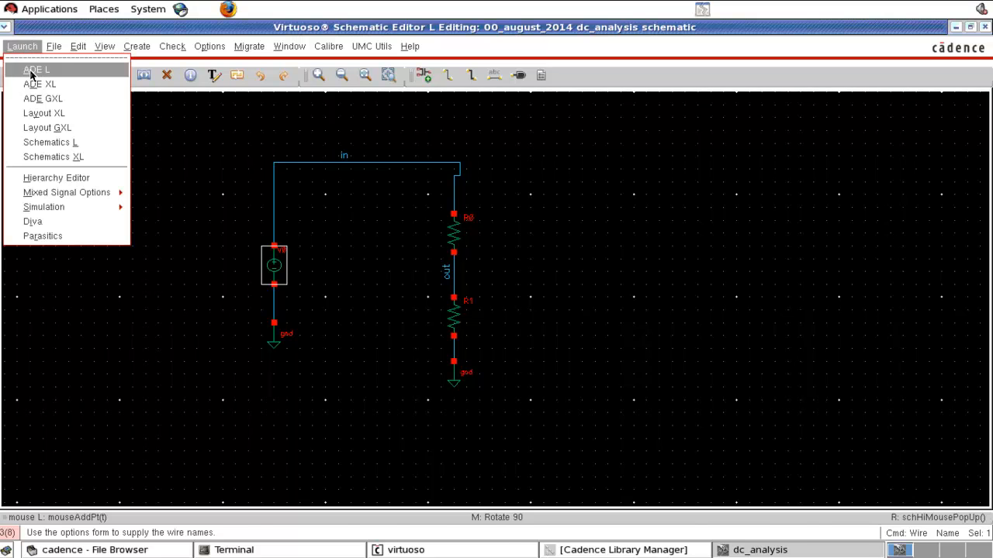
{"action": "left_click", "coordinate": [31, 71]}
{"action": "left_click_drag", "start_coordinate": [263, 169], "coordinate": [281, 158]}
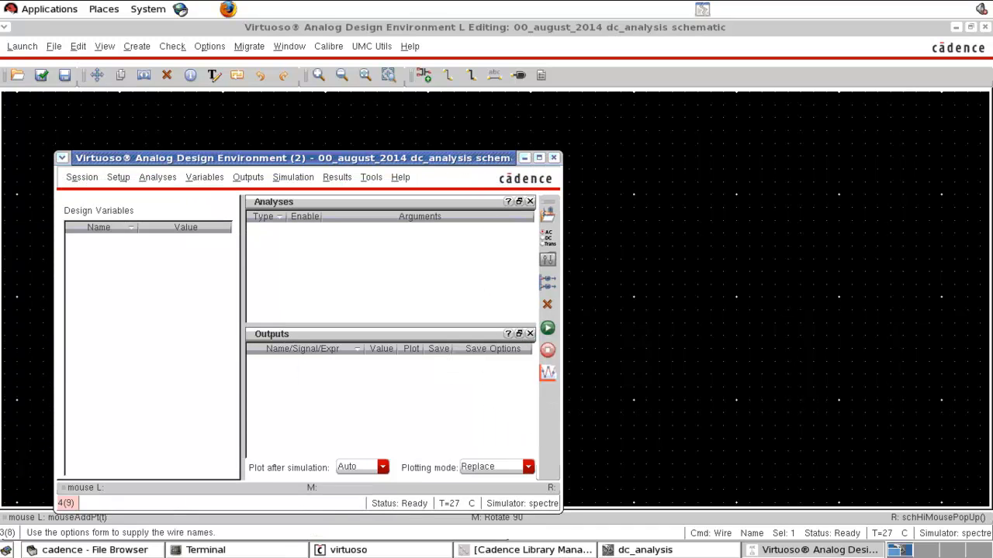
Step: Add a dc analysis with Save DC Operating Point enabled
{"action": "left_click", "coordinate": [547, 245]}
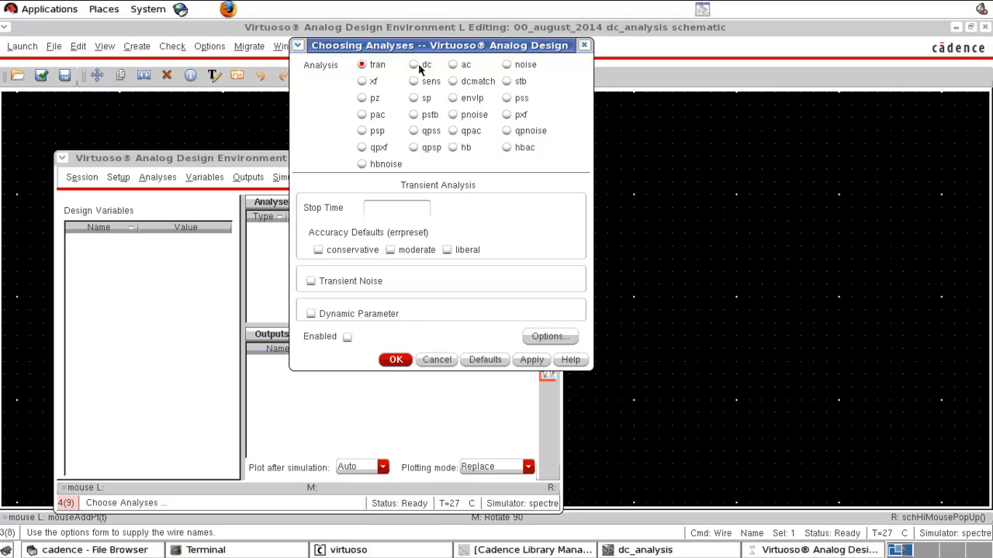
{"action": "left_click", "coordinate": [415, 65]}
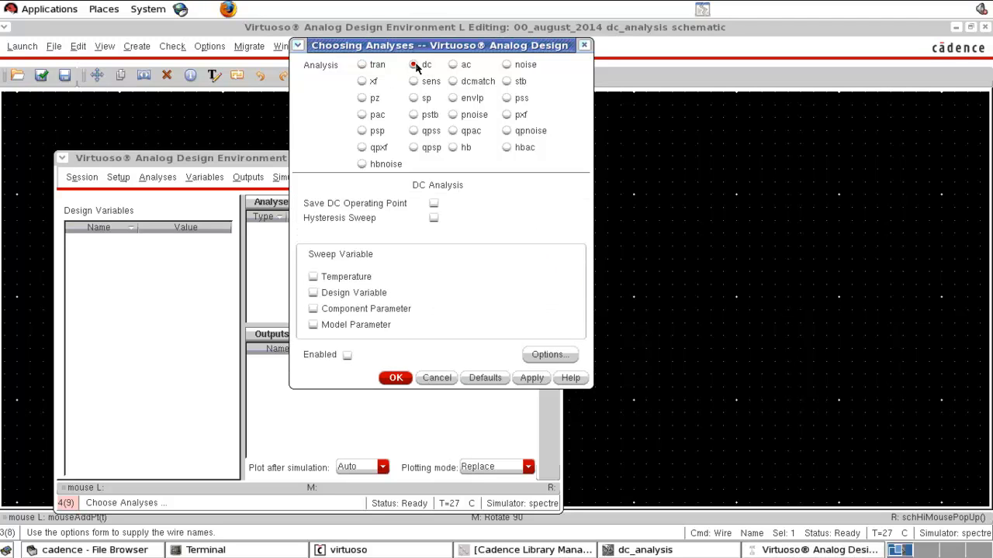
{"action": "left_click", "coordinate": [434, 204]}
{"action": "left_click", "coordinate": [384, 378]}
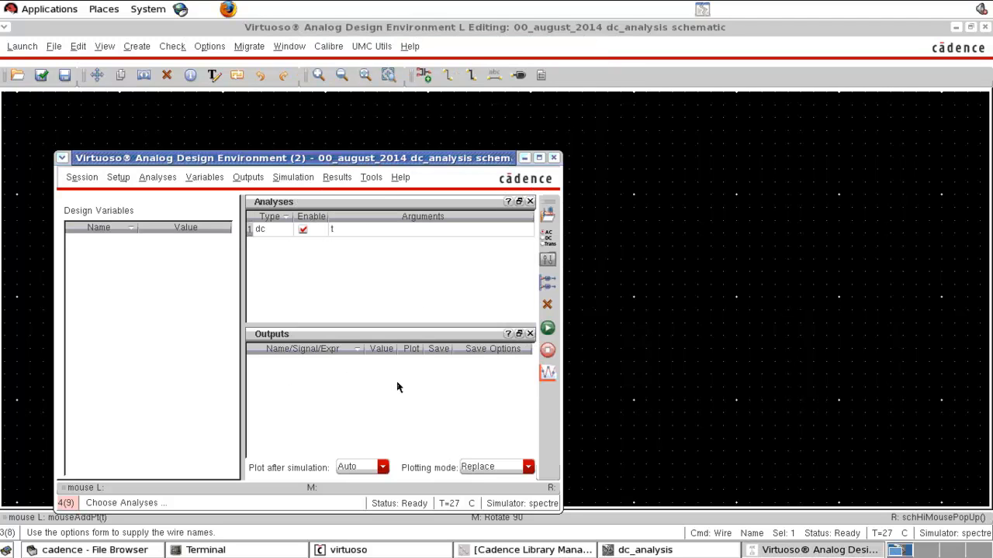
Step: Netlist and run the DC simulation, and bring the dc_analysis schematic back to the front
{"action": "left_click", "coordinate": [548, 329]}
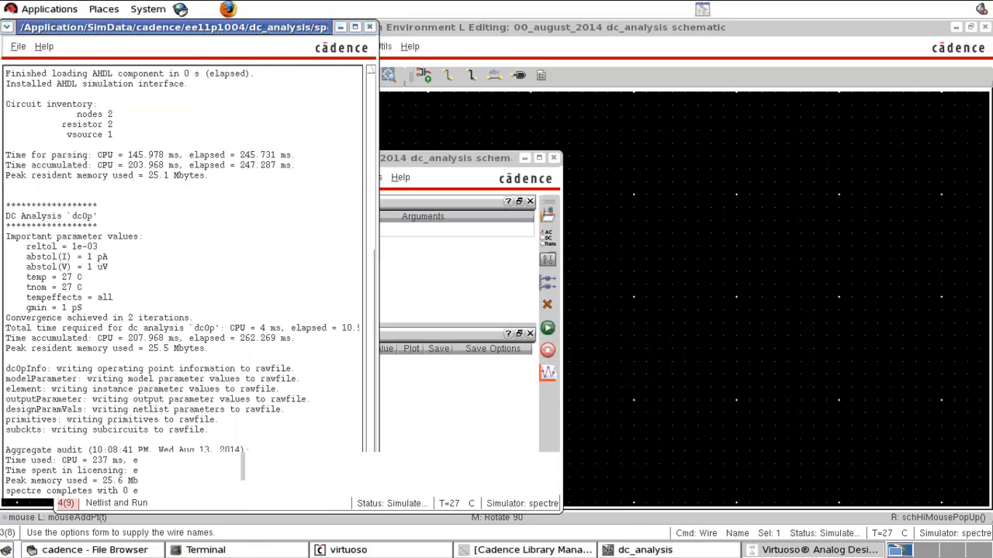
{"action": "left_click", "coordinate": [426, 286]}
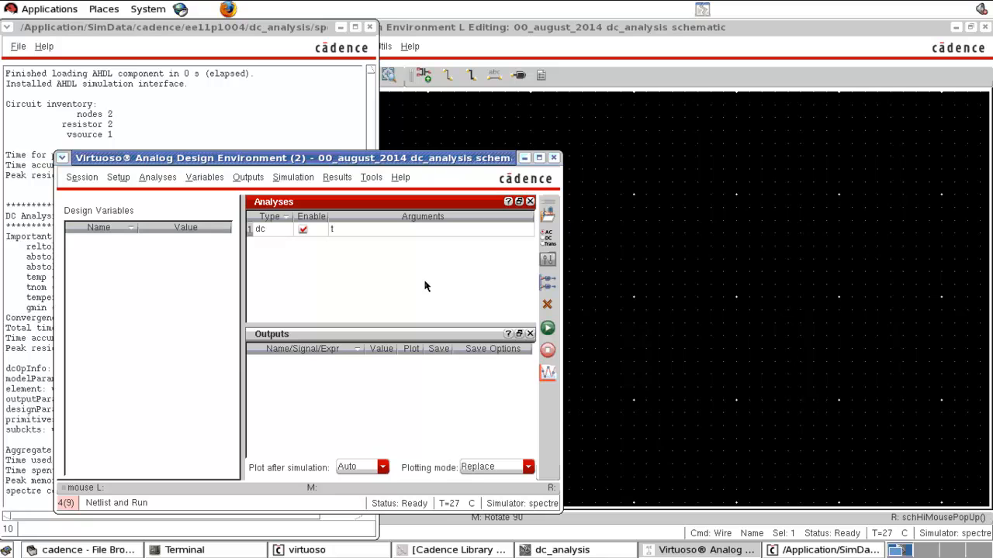
{"action": "left_click", "coordinate": [629, 258]}
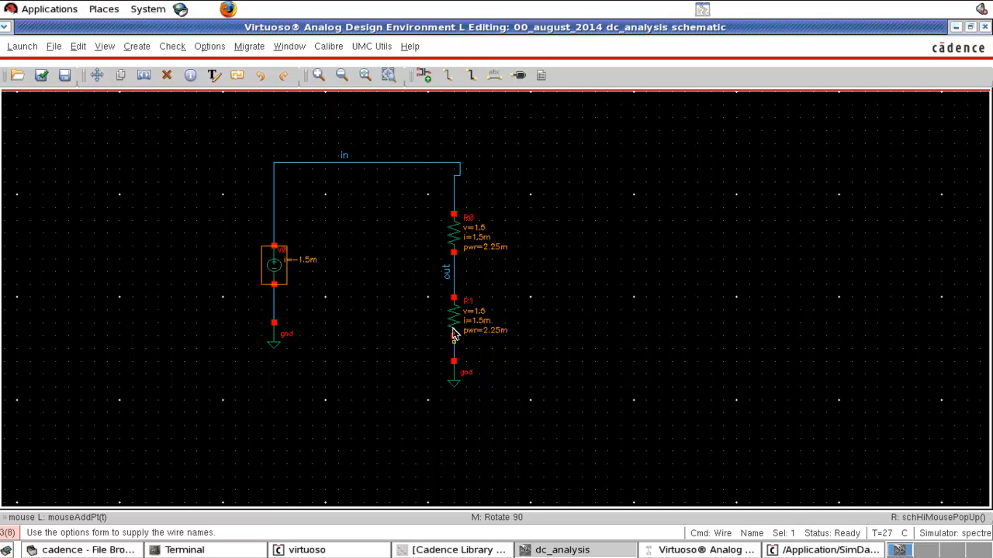
Step: Examine the annotated operating-point values at the lower resistor and inspect the out and in wire labels
{"action": "key", "text": "z"}
{"action": "left_click", "coordinate": [416, 271]}
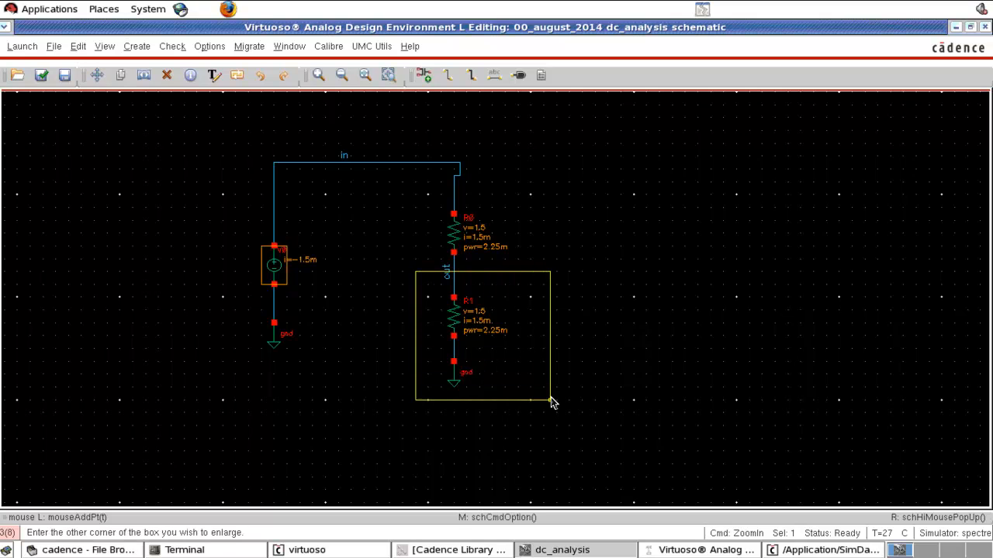
{"action": "left_click", "coordinate": [551, 401]}
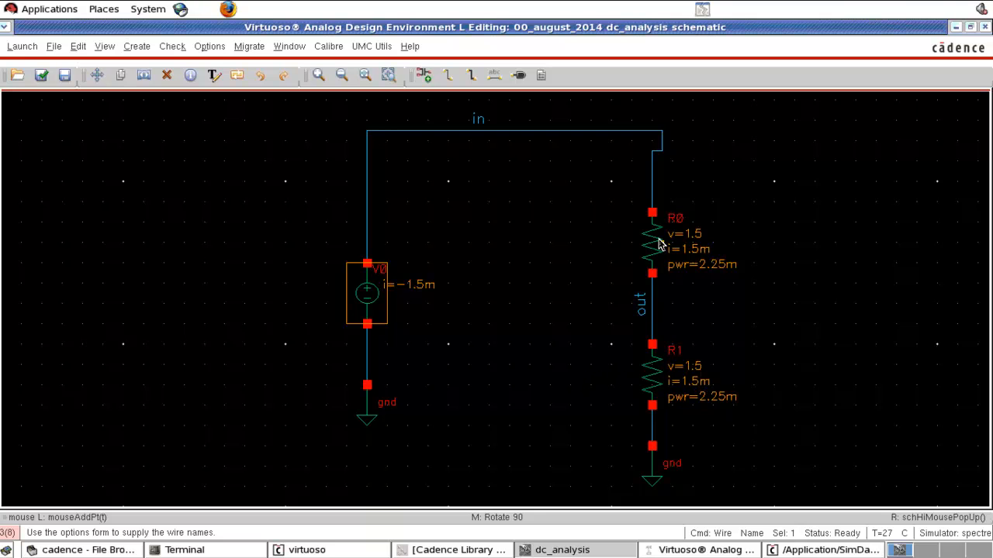
{"action": "left_click", "coordinate": [642, 308]}
{"action": "left_click", "coordinate": [458, 124]}
{"action": "left_click", "coordinate": [476, 117]}
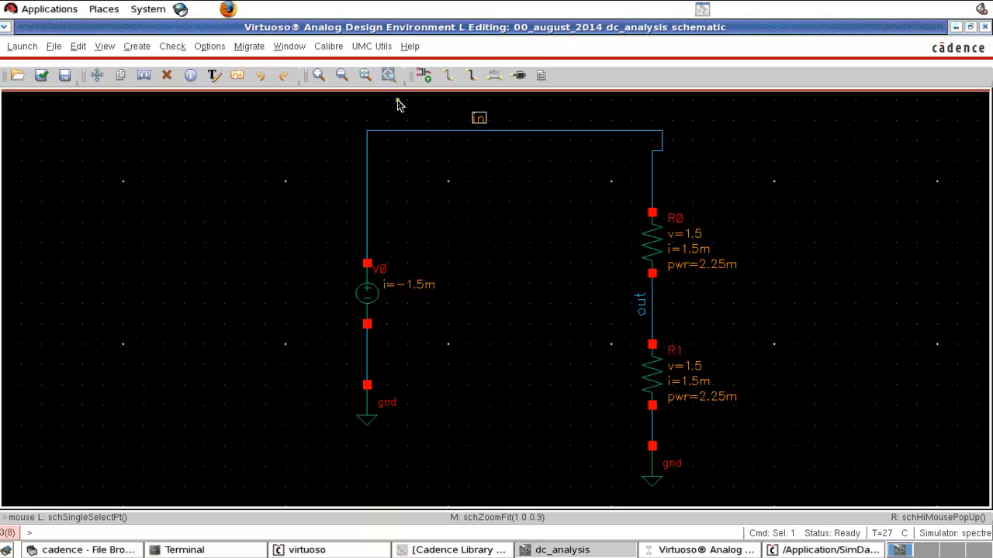
Step: Delete the in label, both resistors with their out wire, and the upper horizontal wire from the voltage divider
{"action": "key", "text": "Delete"}
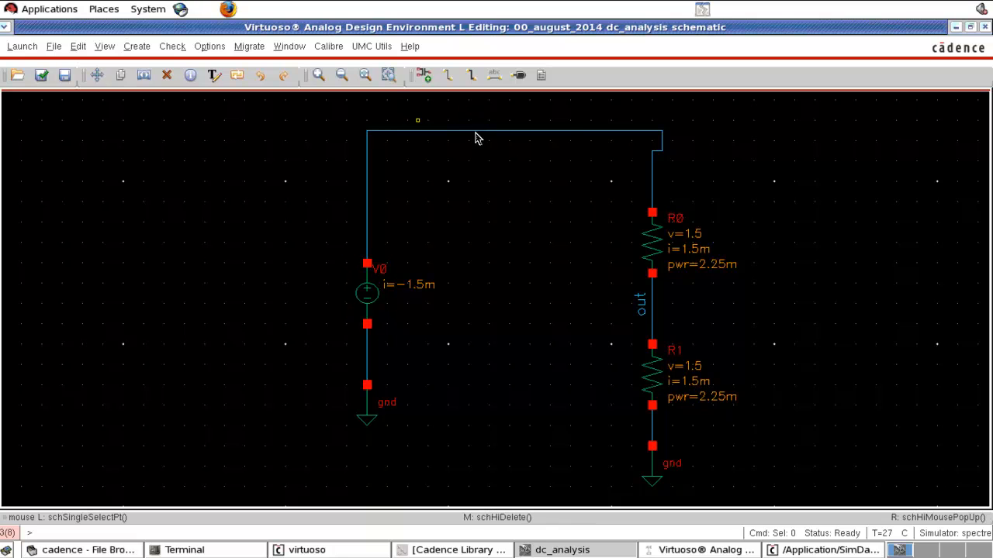
{"action": "left_click_drag", "start_coordinate": [560, 120], "coordinate": [757, 418]}
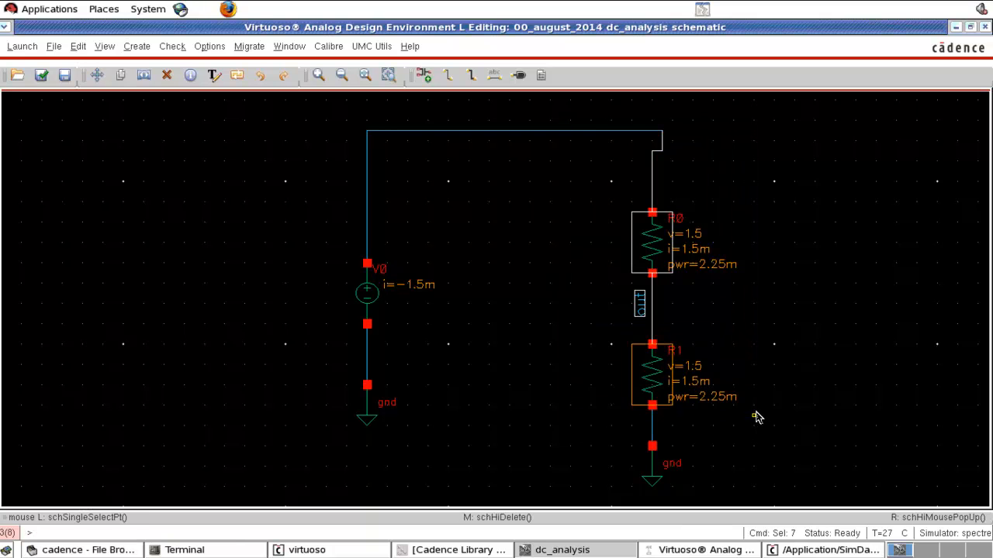
{"action": "key", "text": "Delete"}
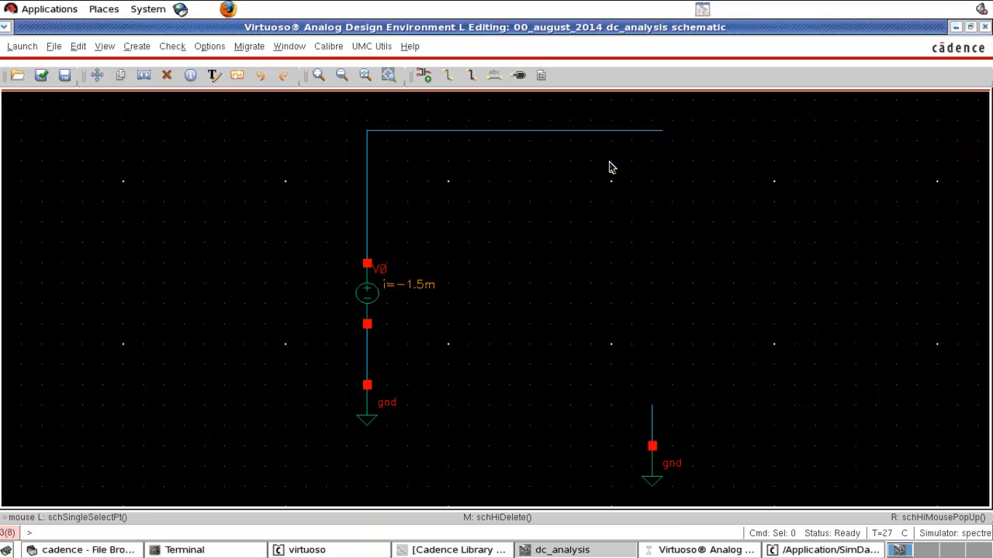
{"action": "left_click", "coordinate": [602, 137]}
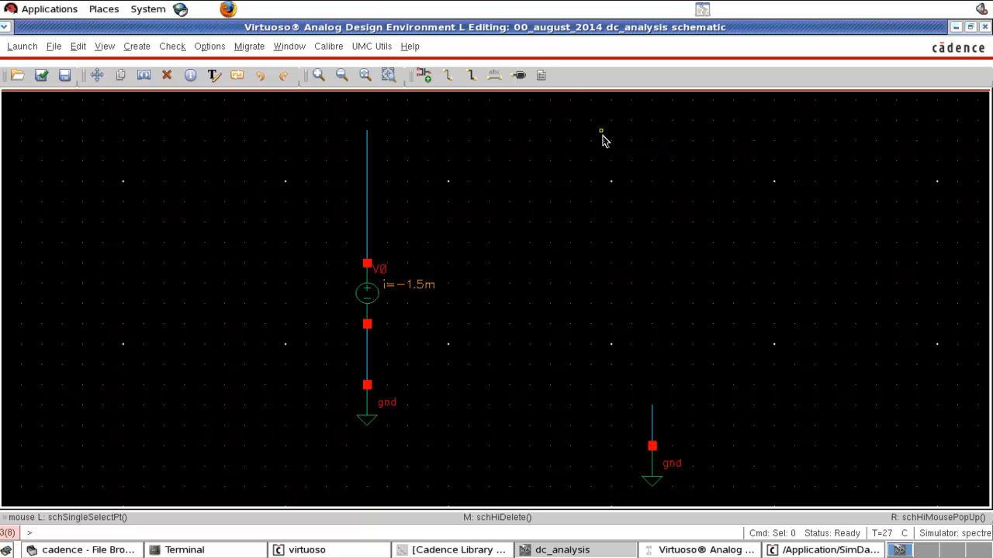
Step: Start adding an instance of the N_18_MM transistor from the Mos category of the UMC_18_CMOS library
{"action": "key", "text": "i"}
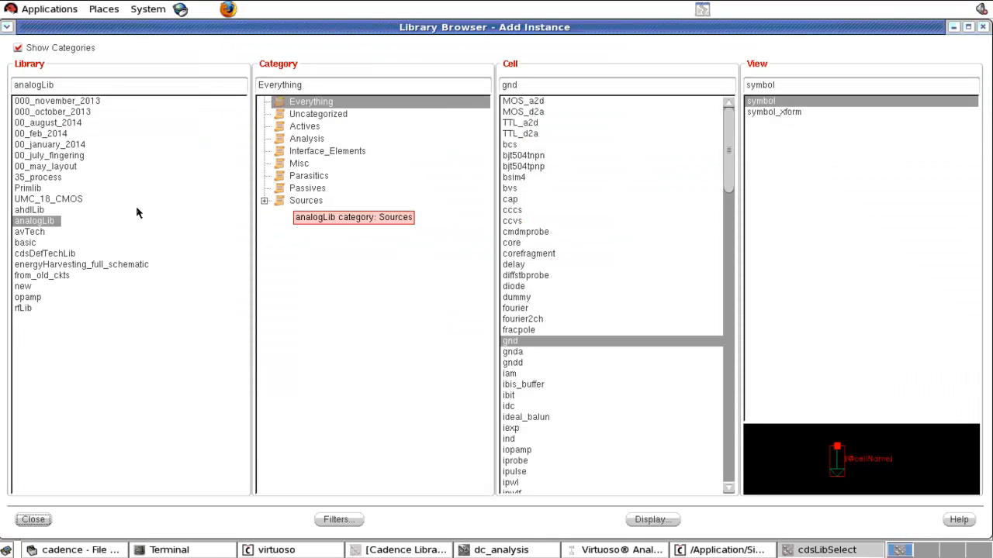
{"action": "left_click", "coordinate": [65, 201]}
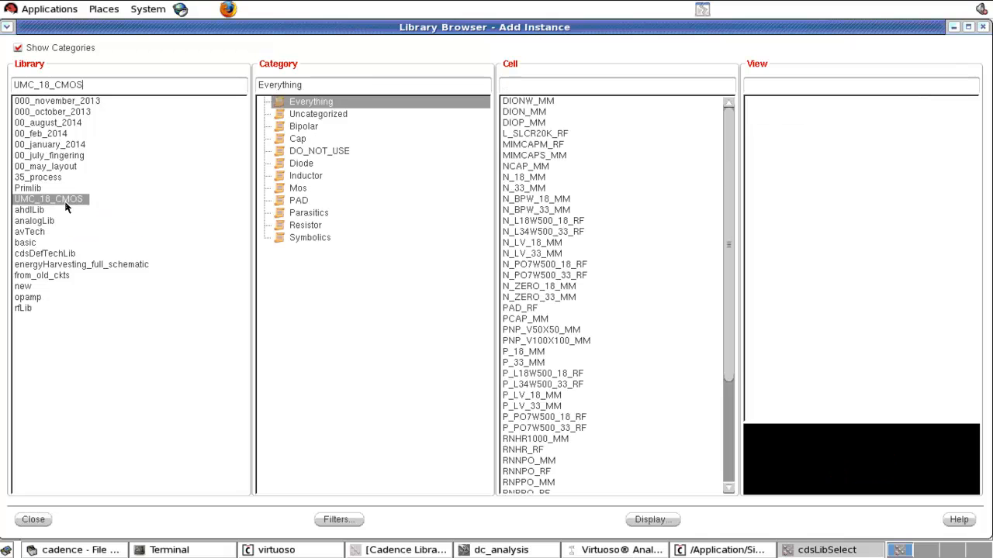
{"action": "left_click", "coordinate": [299, 188]}
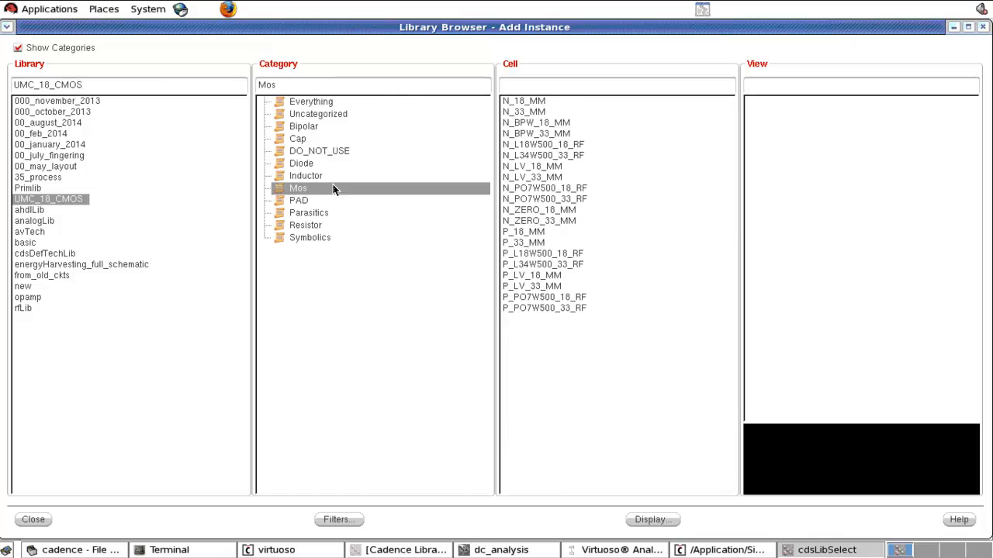
{"action": "left_click", "coordinate": [524, 102]}
{"action": "left_click", "coordinate": [34, 520]}
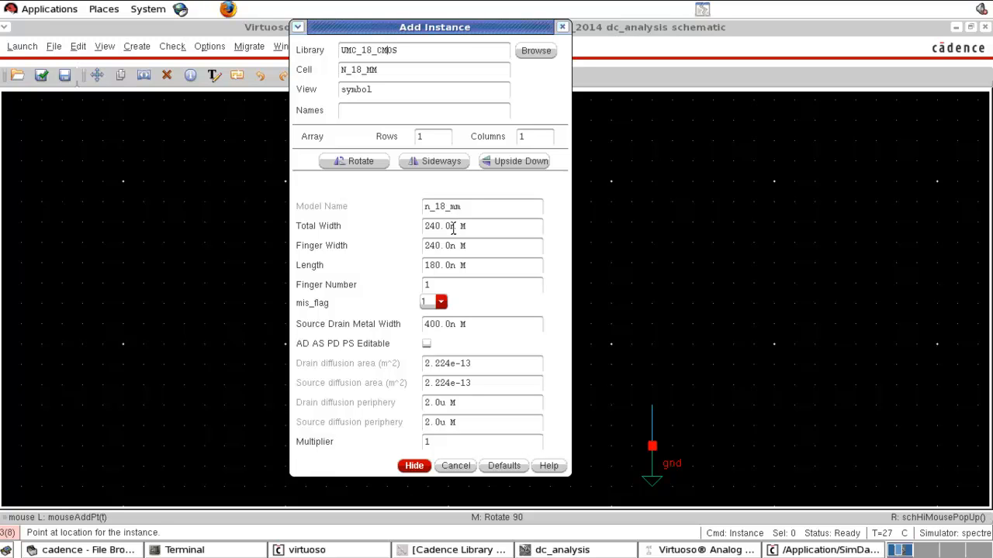
Step: Set the transistor's total width to 1u and length to 0.5u, and place it above the unconnected ground wire
{"action": "left_click_drag", "start_coordinate": [455, 227], "coordinate": [418, 230]}
{"action": "type", "text": "1u"}
{"action": "left_click", "coordinate": [476, 265]}
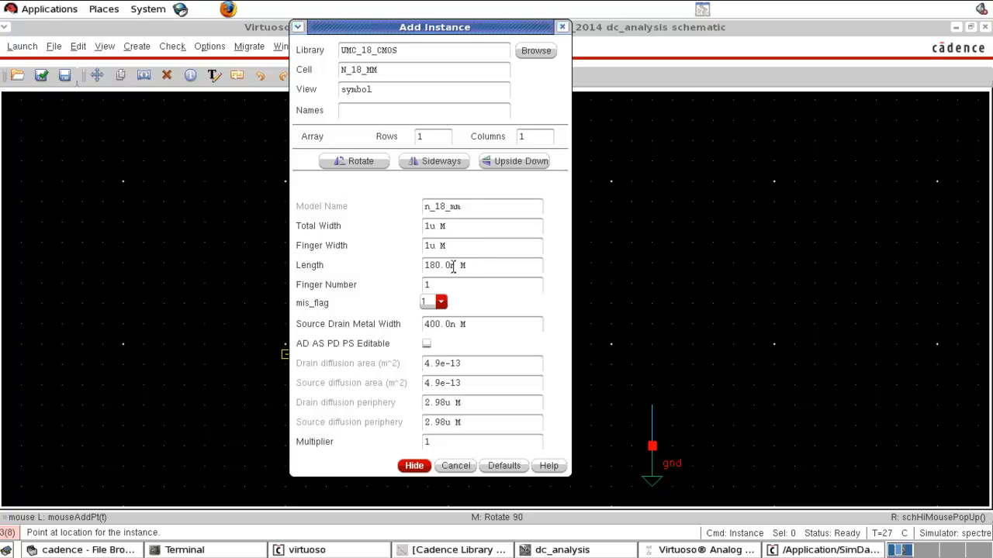
{"action": "left_click_drag", "start_coordinate": [449, 265], "coordinate": [396, 266]}
{"action": "type", "text": "0.5u"}
{"action": "left_click", "coordinate": [413, 465]}
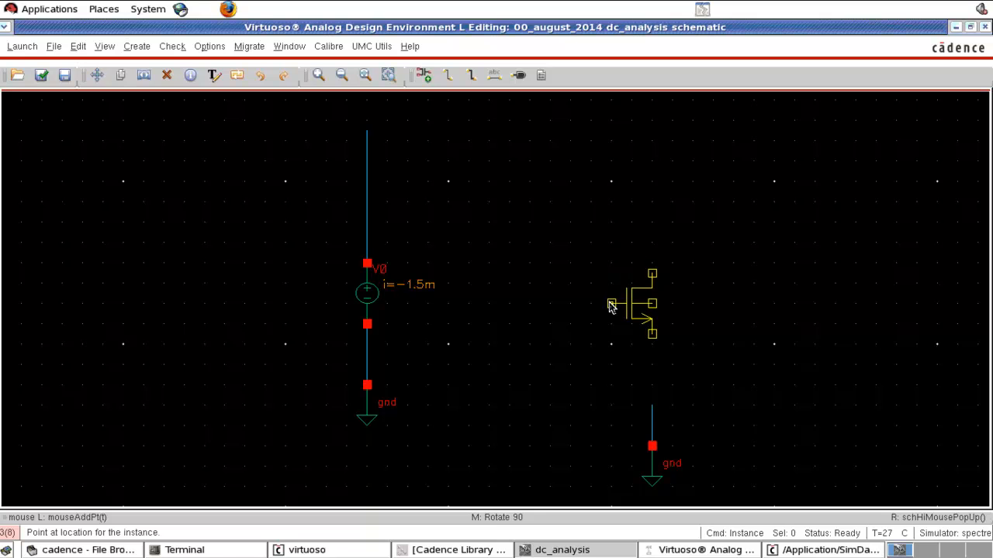
{"action": "left_click", "coordinate": [611, 305]}
{"action": "key", "text": "Escape"}
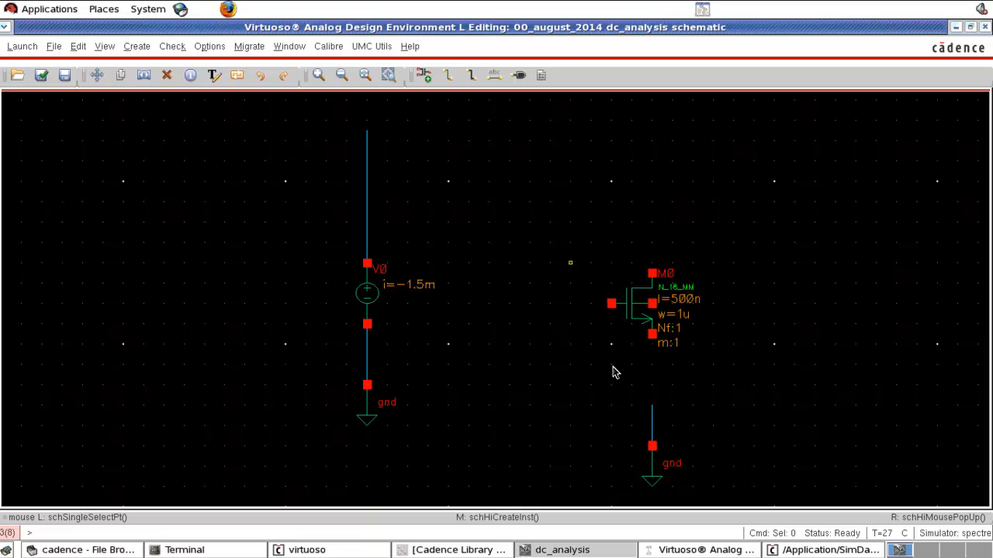
Step: Wire the transistor's source terminal down to ground and connect its body terminal to that same wire
{"action": "key", "text": "w"}
{"action": "left_click", "coordinate": [651, 334]}
{"action": "left_click", "coordinate": [652, 419]}
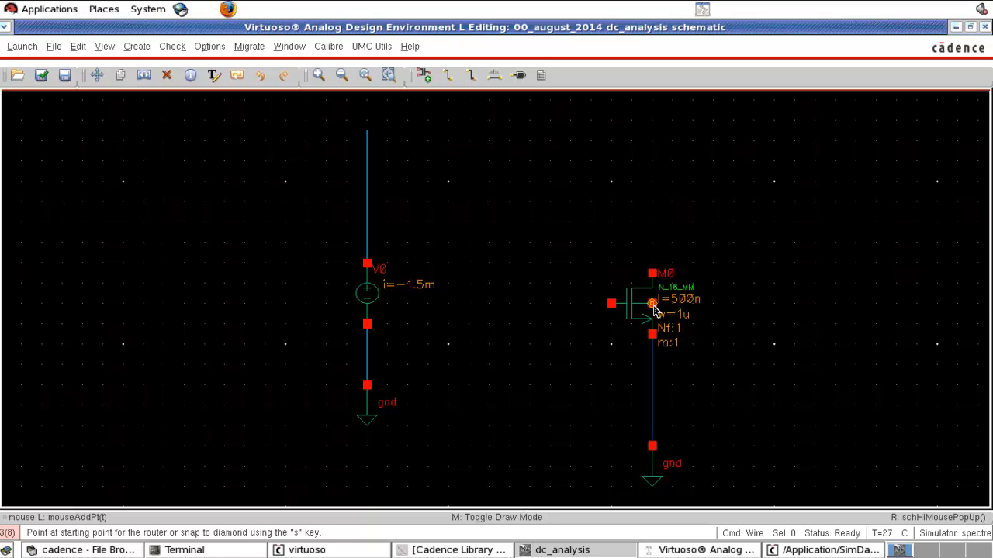
{"action": "left_click", "coordinate": [702, 303]}
{"action": "left_click", "coordinate": [652, 395]}
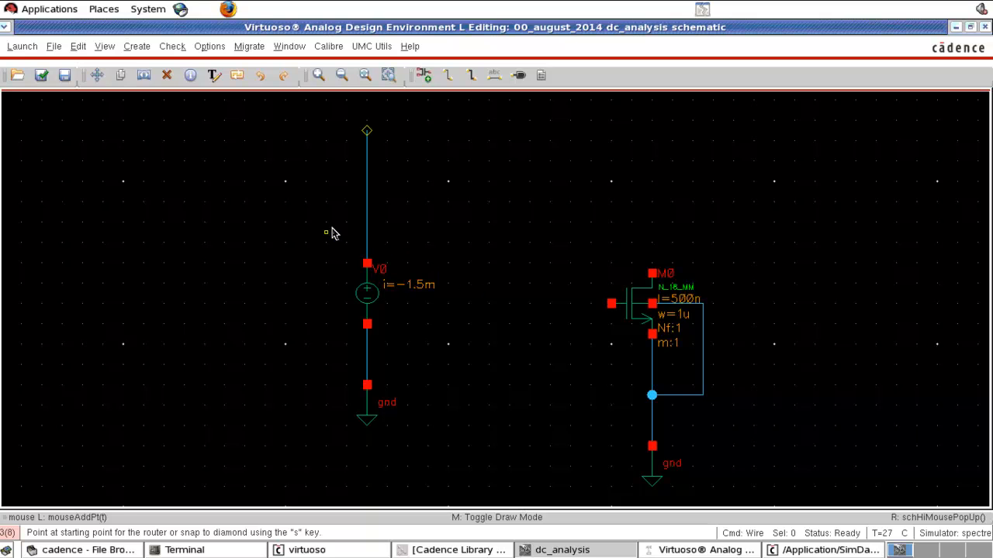
{"action": "key", "text": "Escape"}
Step: Move the voltage source V0 and its ground lower in the schematic
{"action": "left_click_drag", "start_coordinate": [324, 225], "coordinate": [437, 444]}
{"action": "left_click_drag", "start_coordinate": [367, 404], "coordinate": [357, 456]}
{"action": "left_click", "coordinate": [471, 387]}
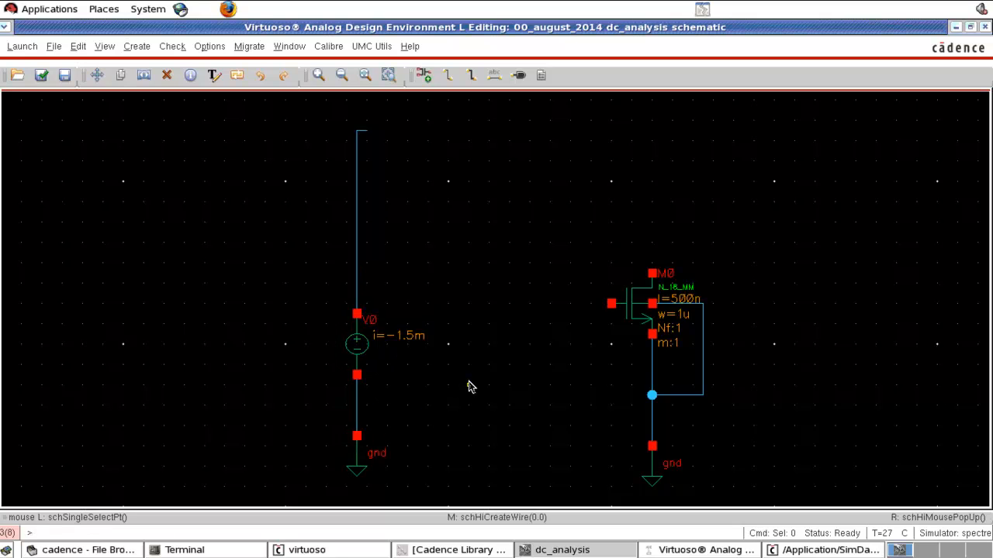
Step: Wire the transistor's gate to the wire above V0 and delete the leftover wire stub above the junction
{"action": "key", "text": "w"}
{"action": "left_click", "coordinate": [612, 304]}
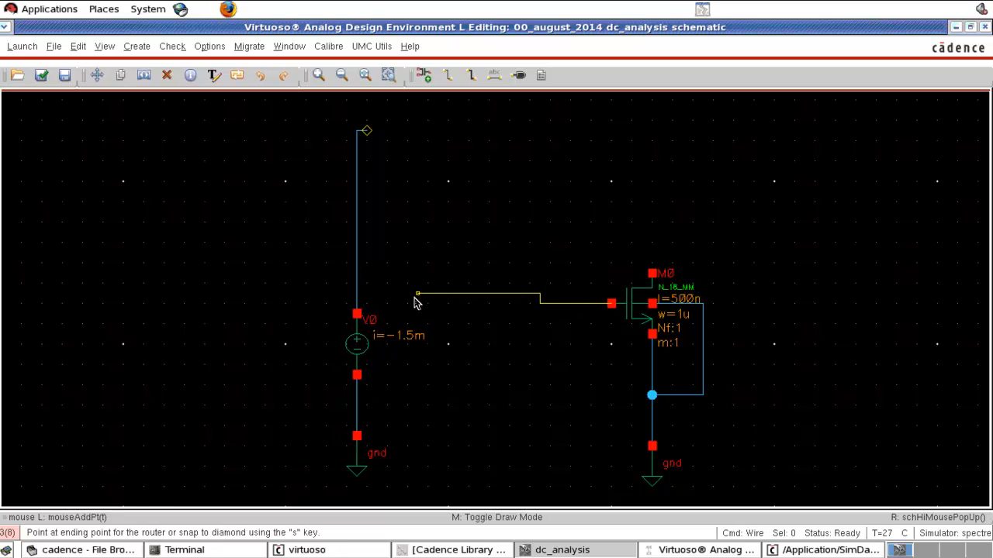
{"action": "left_click", "coordinate": [358, 274]}
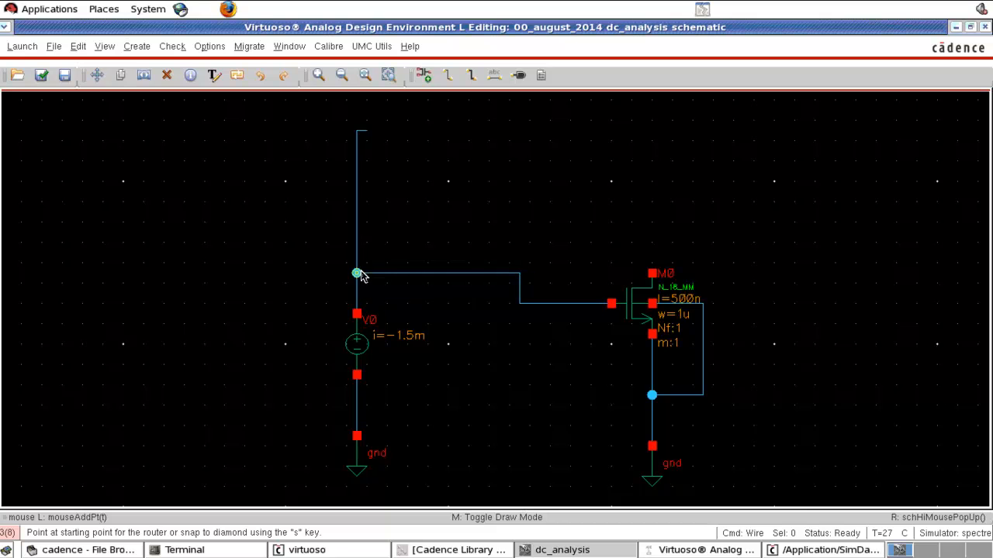
{"action": "key", "text": "Escape"}
{"action": "left_click_drag", "start_coordinate": [327, 111], "coordinate": [418, 304]}
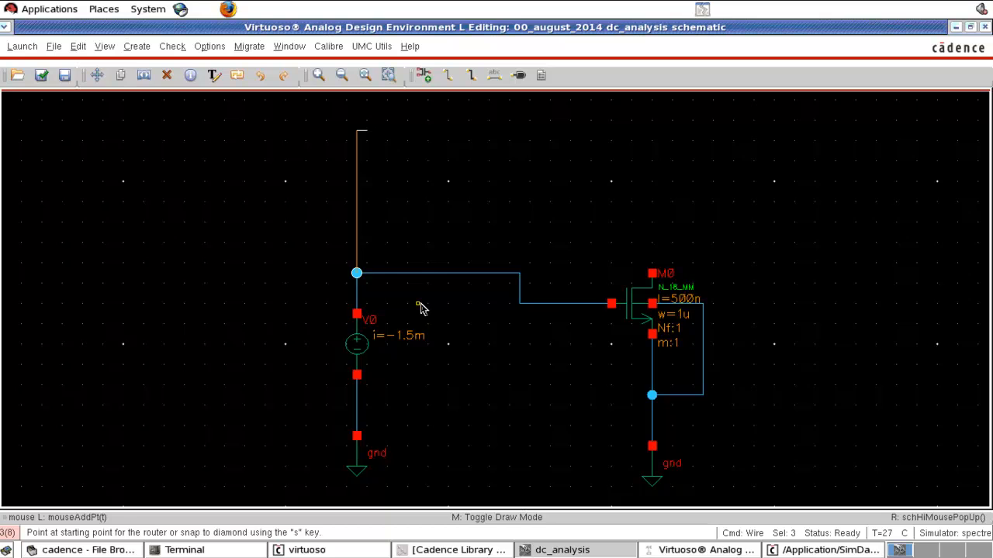
{"action": "key", "text": "Delete"}
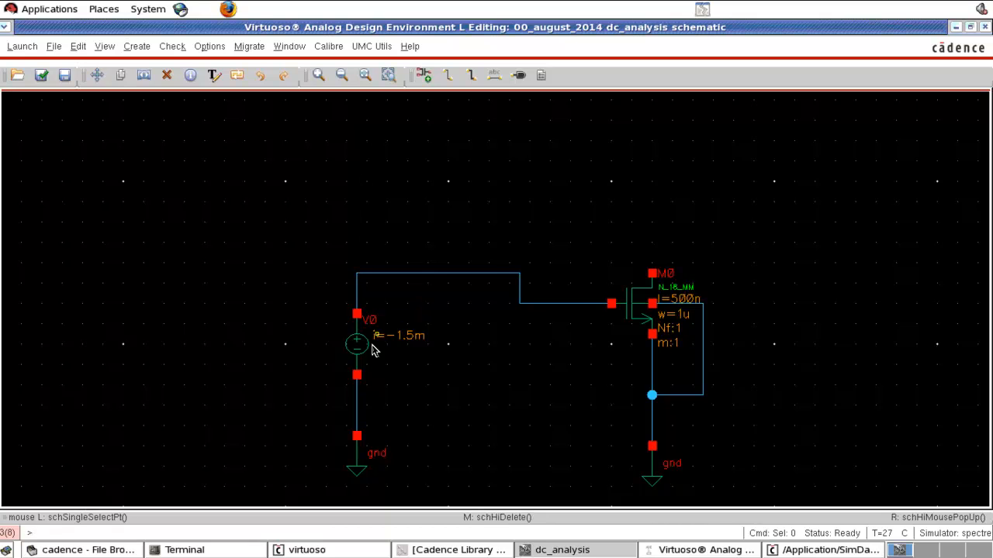
Step: Copy the voltage source V0 with its ground and wires to the drain side of the transistor
{"action": "left_click_drag", "start_coordinate": [305, 232], "coordinate": [432, 489]}
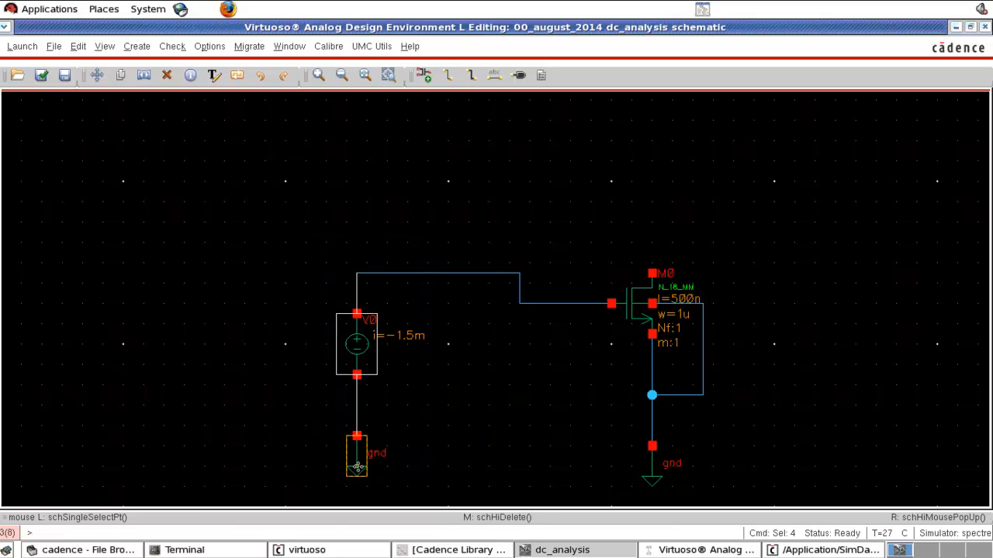
{"action": "key", "text": "c"}
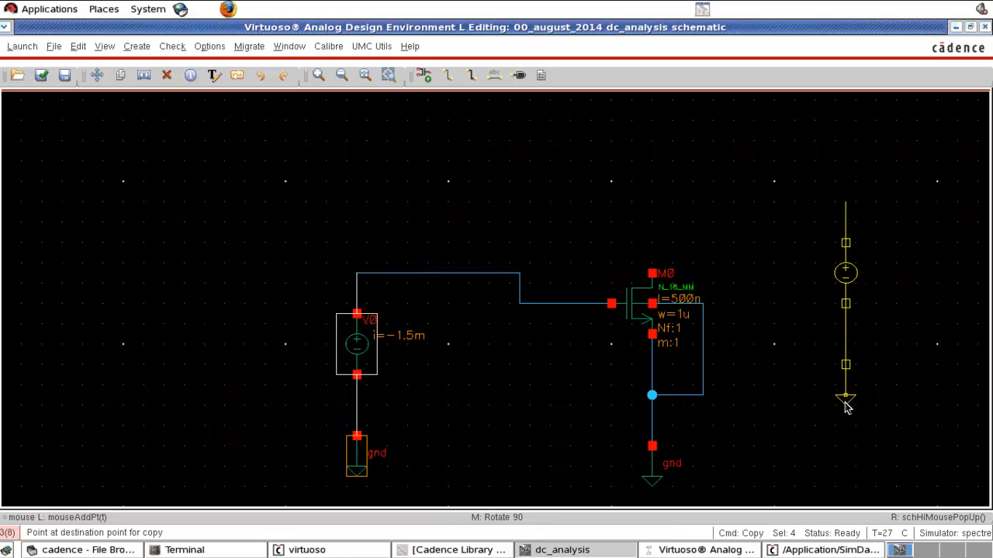
{"action": "left_click", "coordinate": [849, 414]}
Step: Wire the copied voltage source's positive terminal over to the transistor's drain
{"action": "key", "text": "w"}
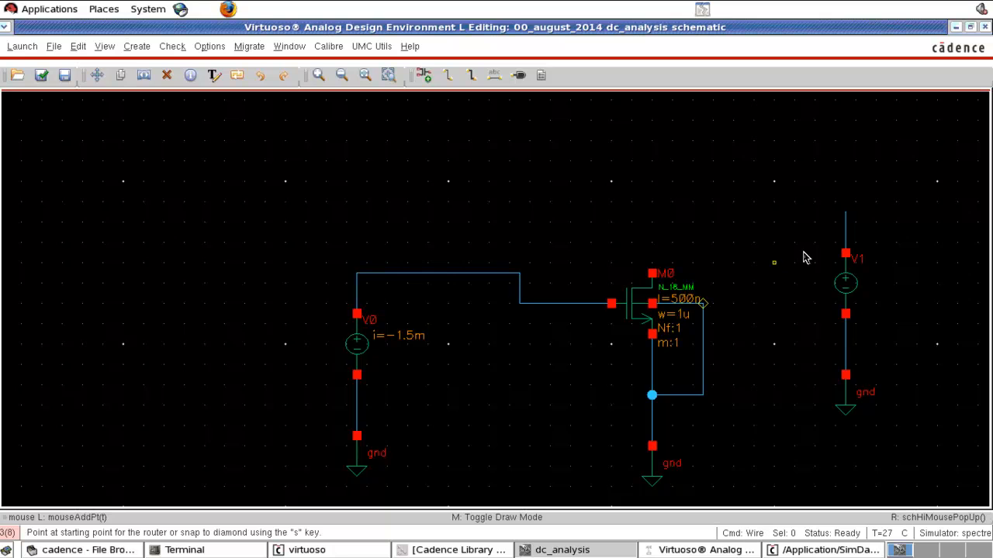
{"action": "left_click", "coordinate": [846, 213]}
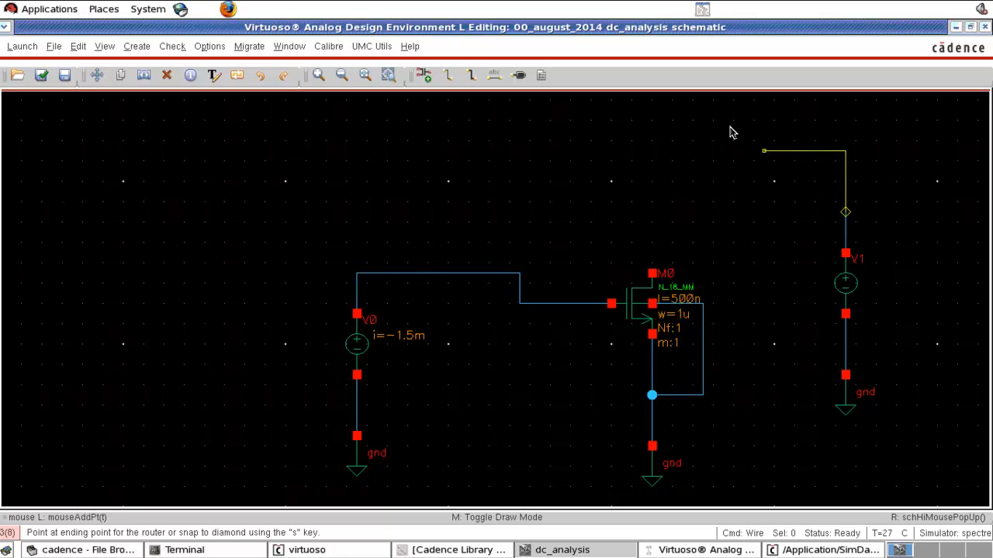
{"action": "left_click", "coordinate": [653, 121]}
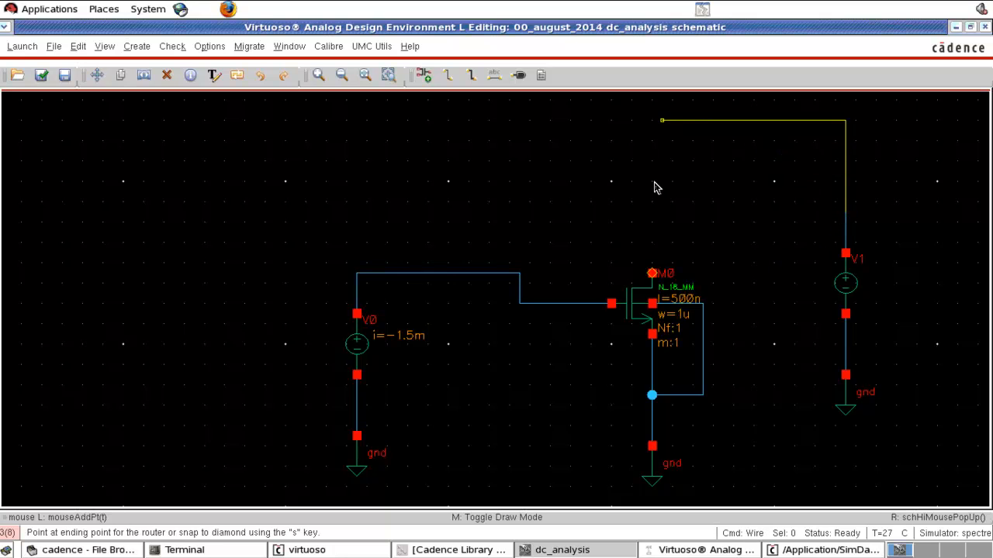
{"action": "left_click", "coordinate": [654, 281]}
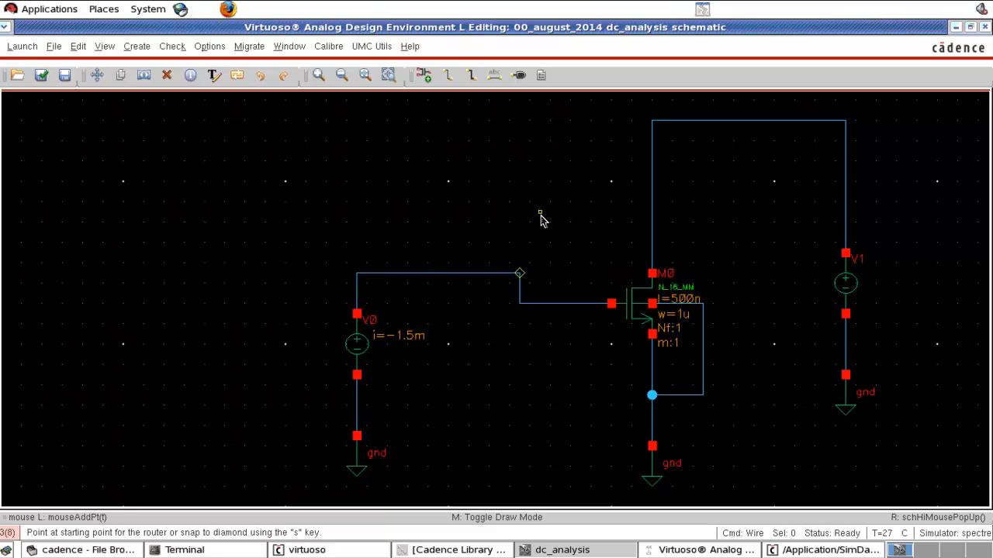
{"action": "key", "text": "Escape"}
Step: Rename the drain-side voltage source VDS and set its DC voltage to 1.8 V
{"action": "left_click", "coordinate": [854, 293]}
{"action": "key", "text": "q"}
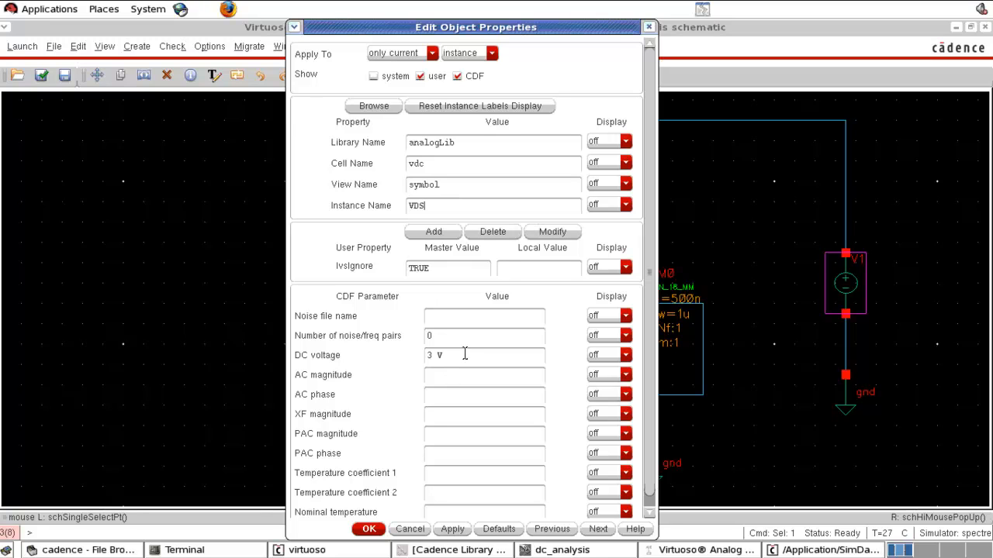
{"action": "left_click_drag", "start_coordinate": [465, 355], "coordinate": [417, 357]}
{"action": "type", "text": "1.8 V"}
{"action": "left_click", "coordinate": [366, 532]}
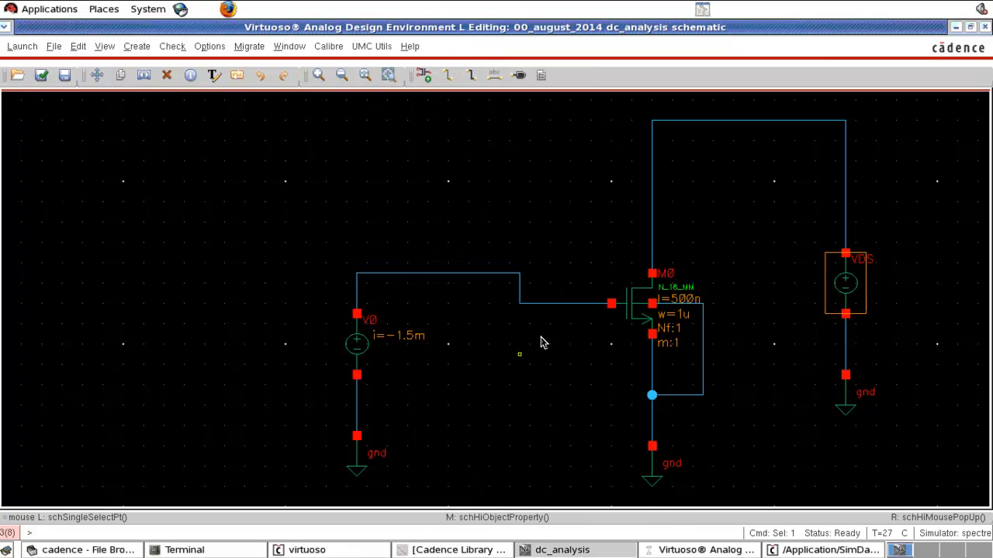
Step: Set the gate-side source's DC voltage to 1 V and rename its instance V_vgs
{"action": "middle_click", "coordinate": [363, 354]}
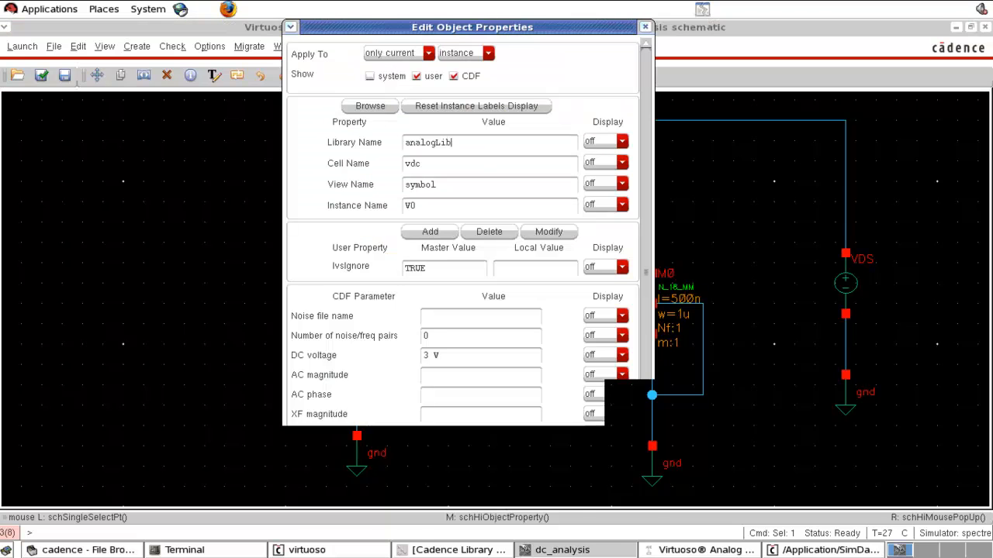
{"action": "left_click_drag", "start_coordinate": [447, 357], "coordinate": [391, 357]}
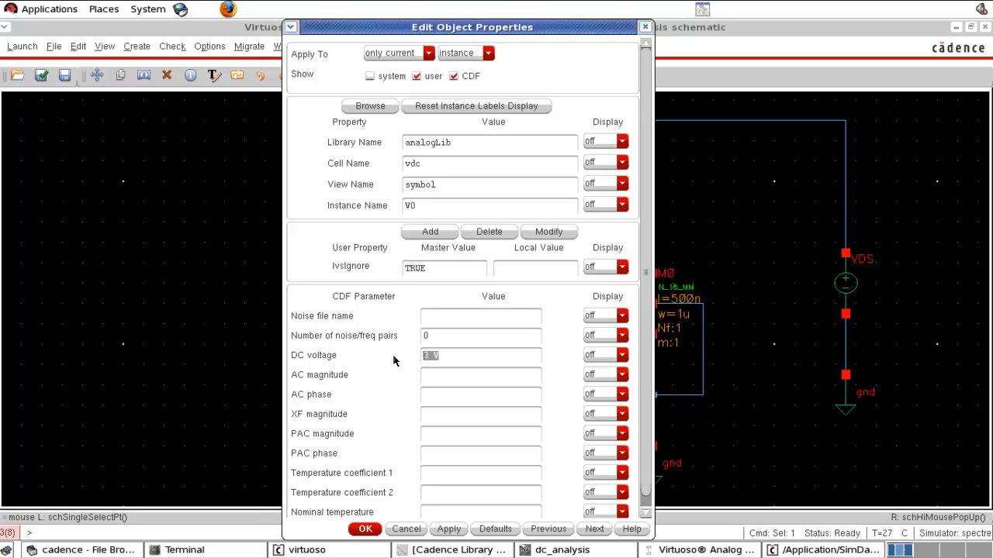
{"action": "type", "text": "1 V"}
{"action": "left_click", "coordinate": [365, 530]}
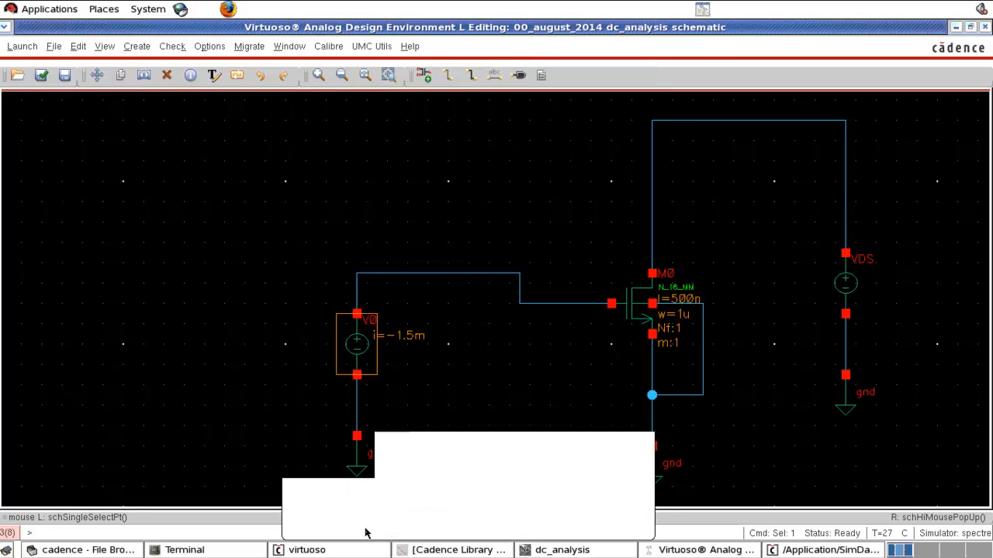
{"action": "middle_click", "coordinate": [357, 350]}
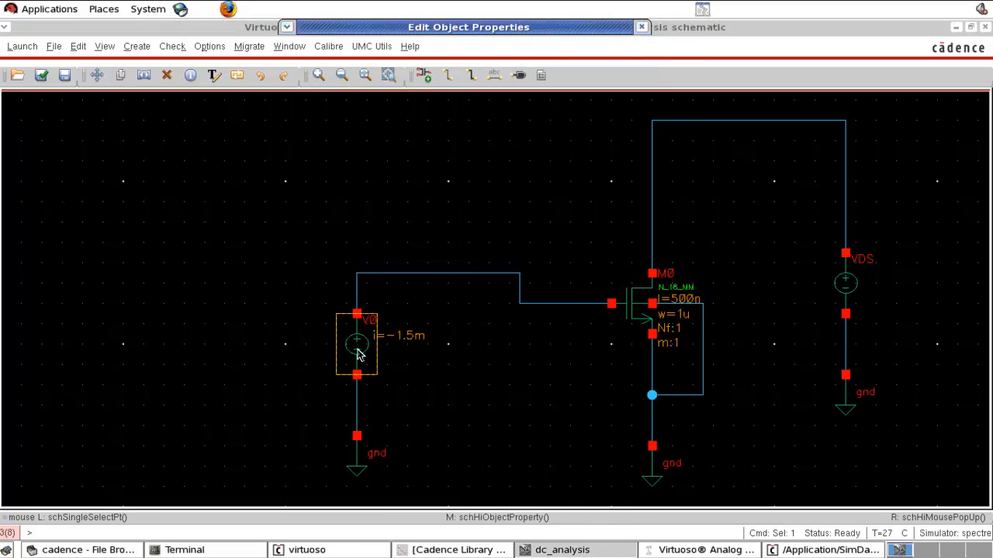
{"action": "left_click_drag", "start_coordinate": [404, 205], "coordinate": [425, 208]}
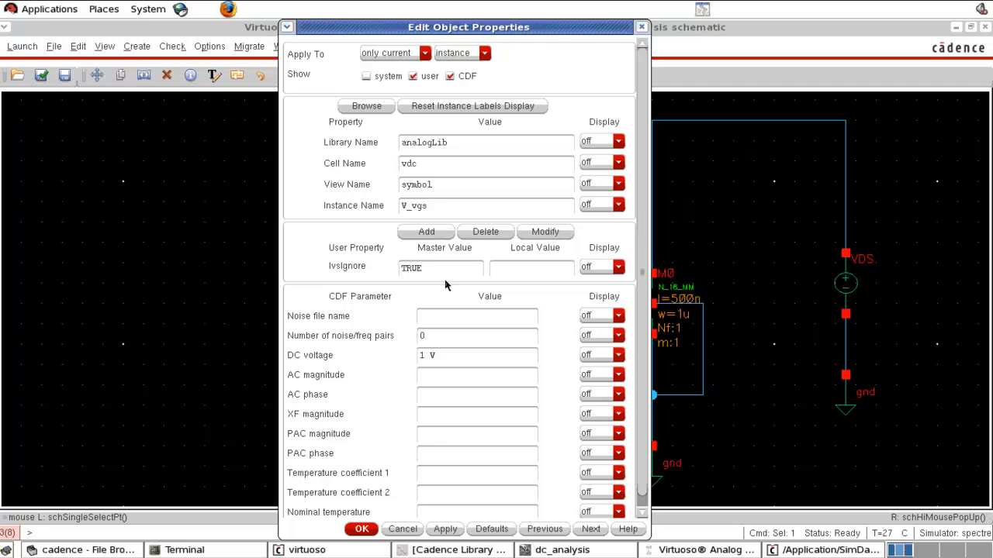
{"action": "left_click", "coordinate": [361, 529]}
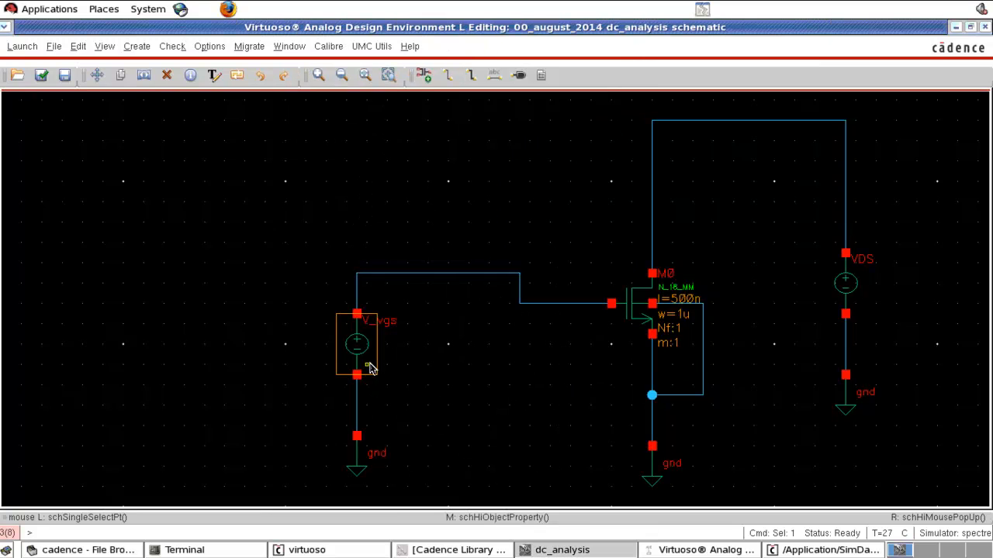
Step: Check and save the schematic, and run the dc simulation with Save DC Operating Point kept enabled
{"action": "key", "text": "shift+x"}
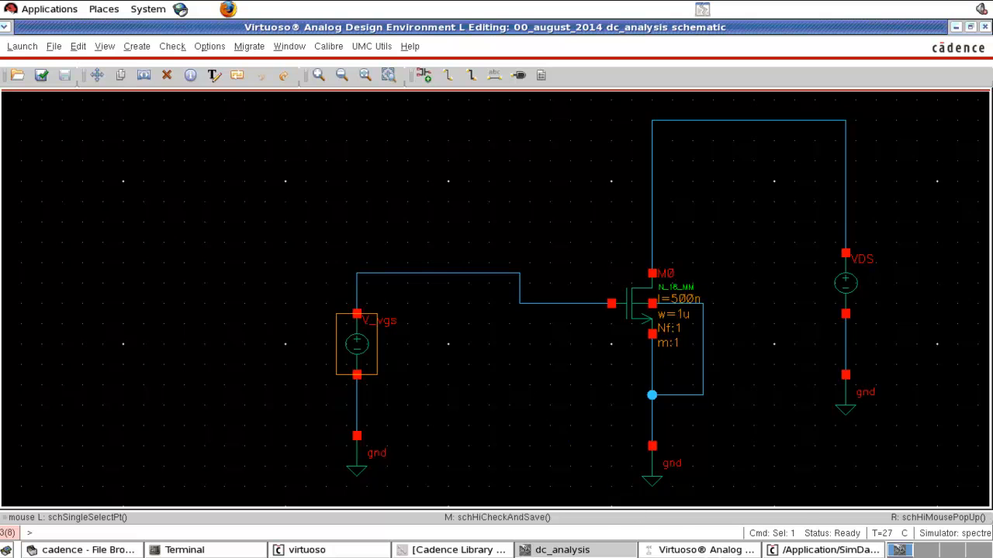
{"action": "left_click", "coordinate": [701, 550]}
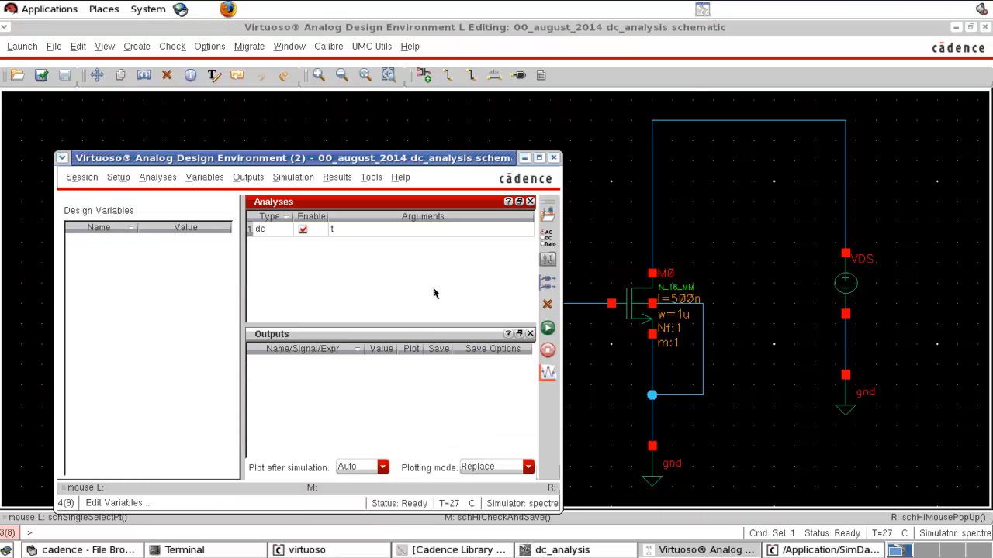
{"action": "left_click", "coordinate": [548, 239]}
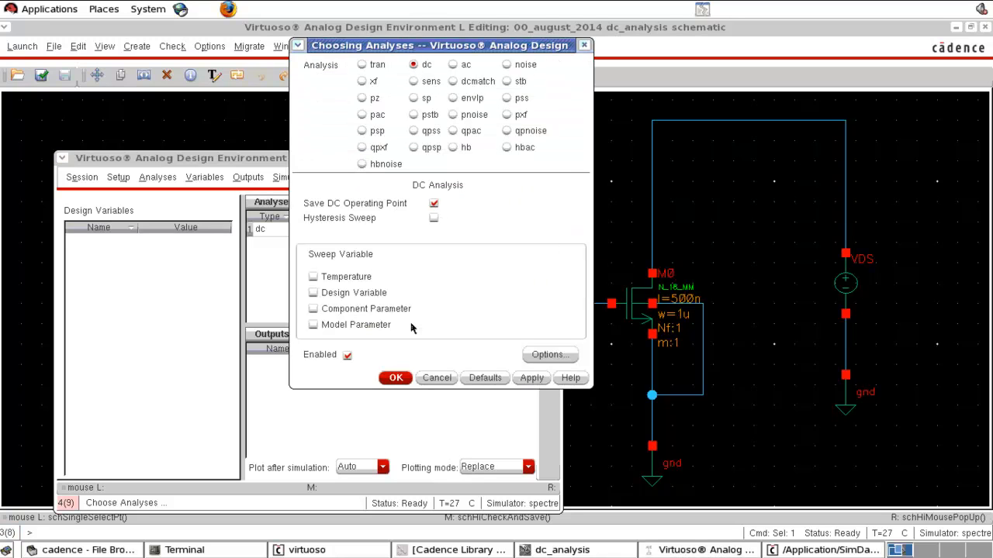
{"action": "left_click", "coordinate": [396, 379]}
{"action": "left_click", "coordinate": [551, 329]}
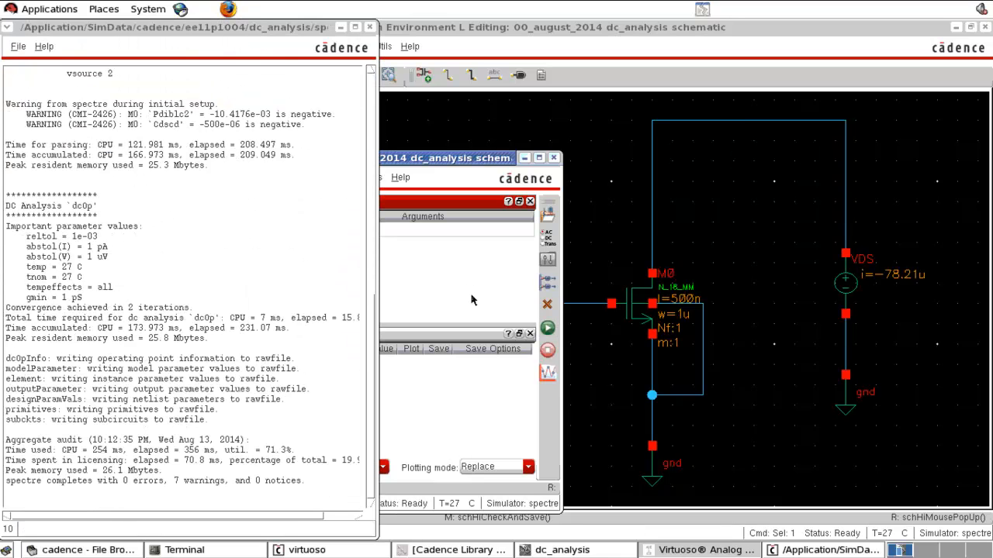
Step: Annotate the DC node voltages on the NMOS schematic and inspect them around transistor M0
{"action": "left_click", "coordinate": [786, 235]}
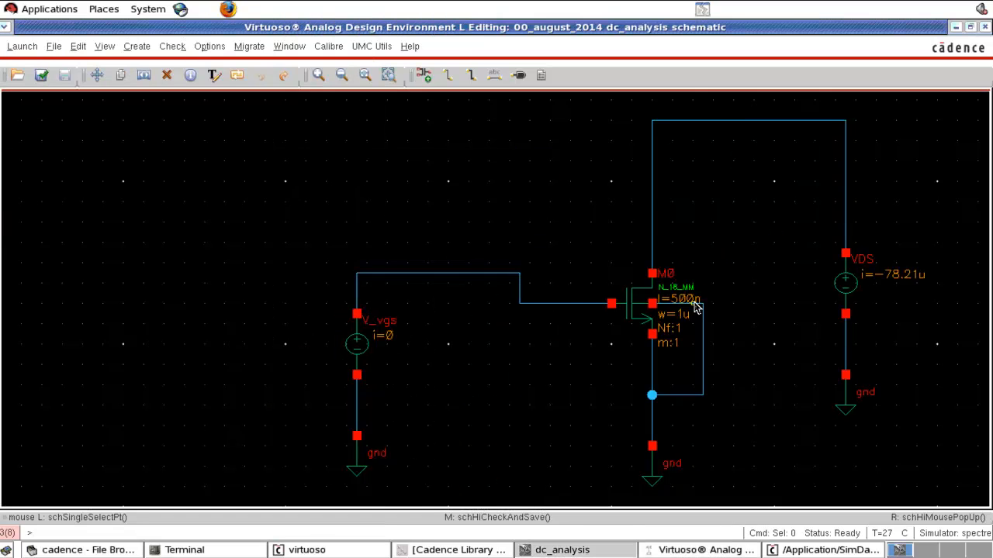
{"action": "left_click", "coordinate": [706, 550]}
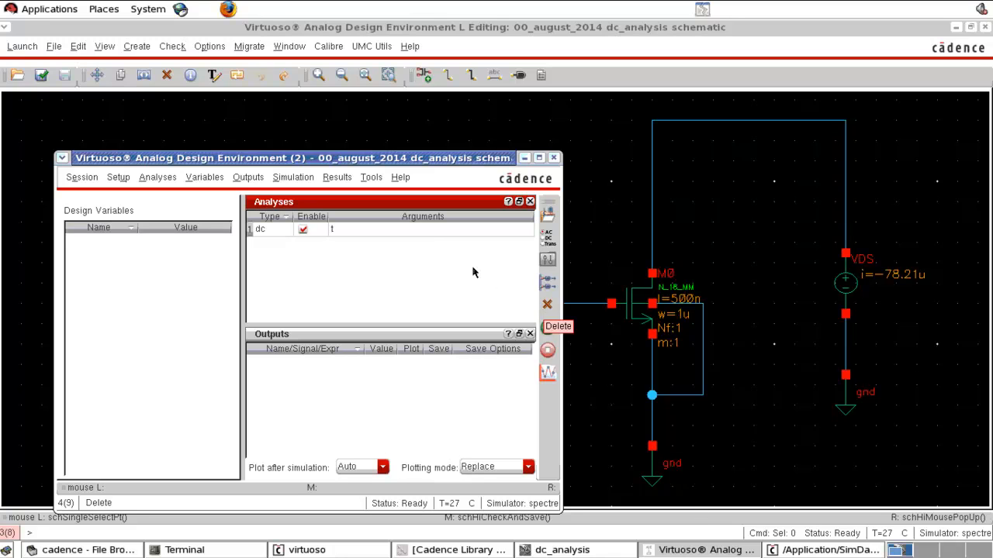
{"action": "left_click", "coordinate": [370, 180]}
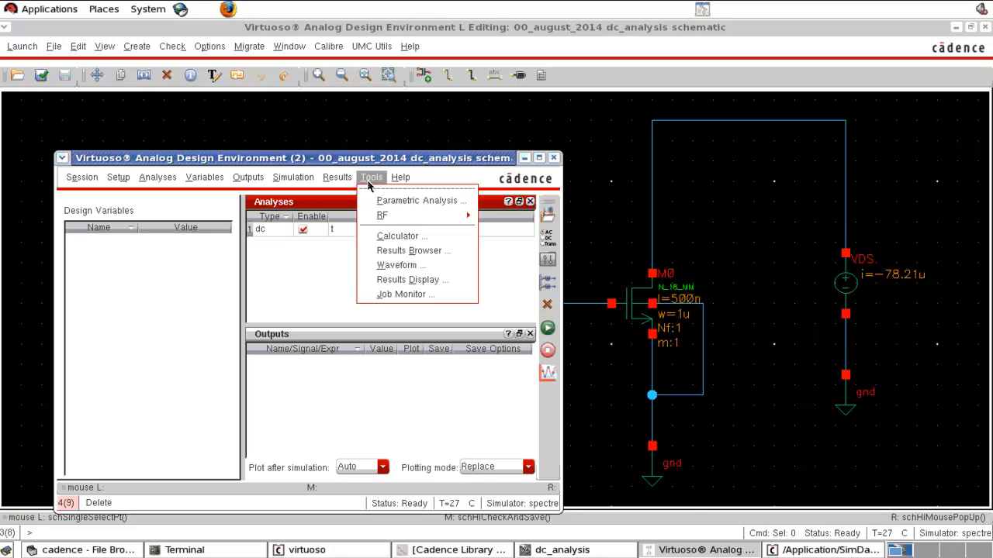
{"action": "mouse_move", "coordinate": [364, 234]}
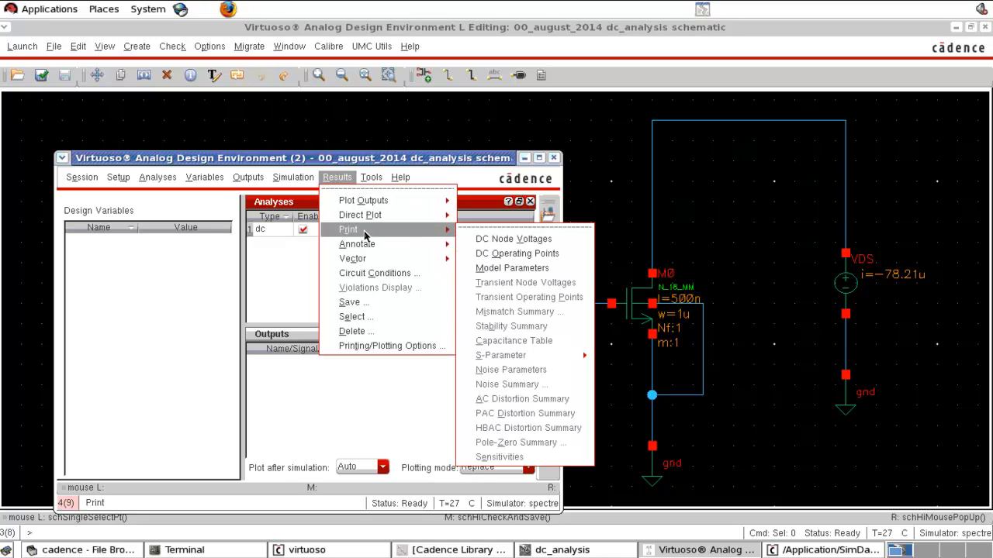
{"action": "mouse_move", "coordinate": [399, 245]}
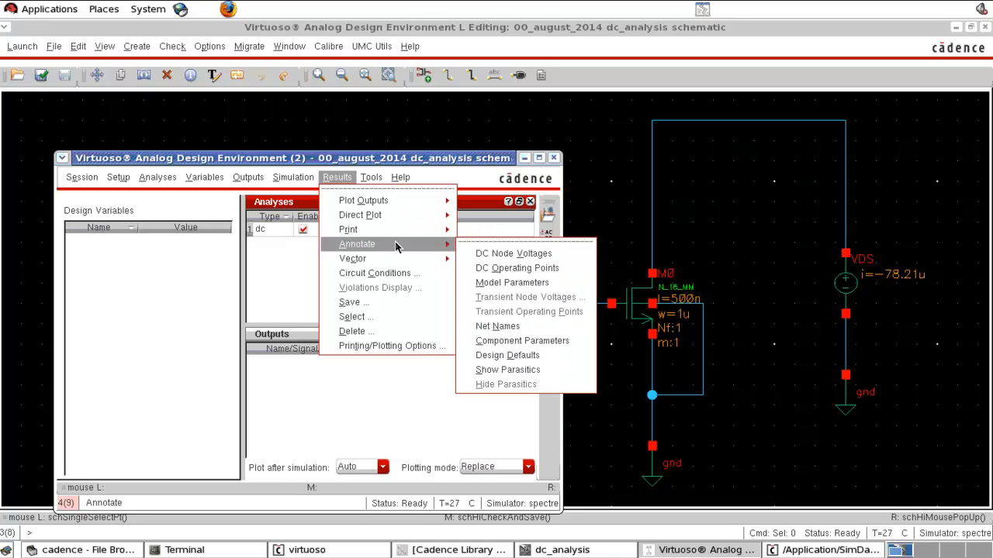
{"action": "left_click", "coordinate": [513, 256]}
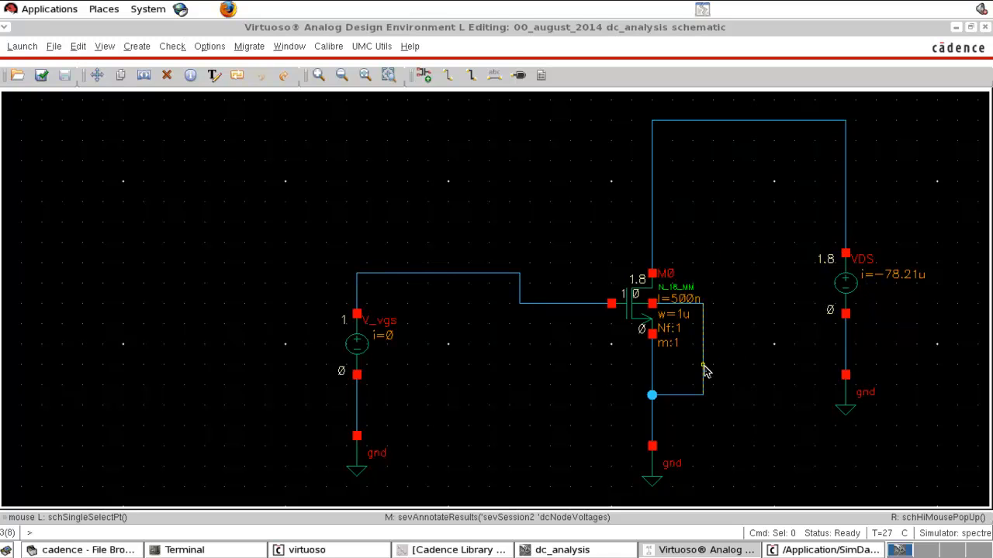
{"action": "right_click_drag", "start_coordinate": [588, 250], "coordinate": [737, 433]}
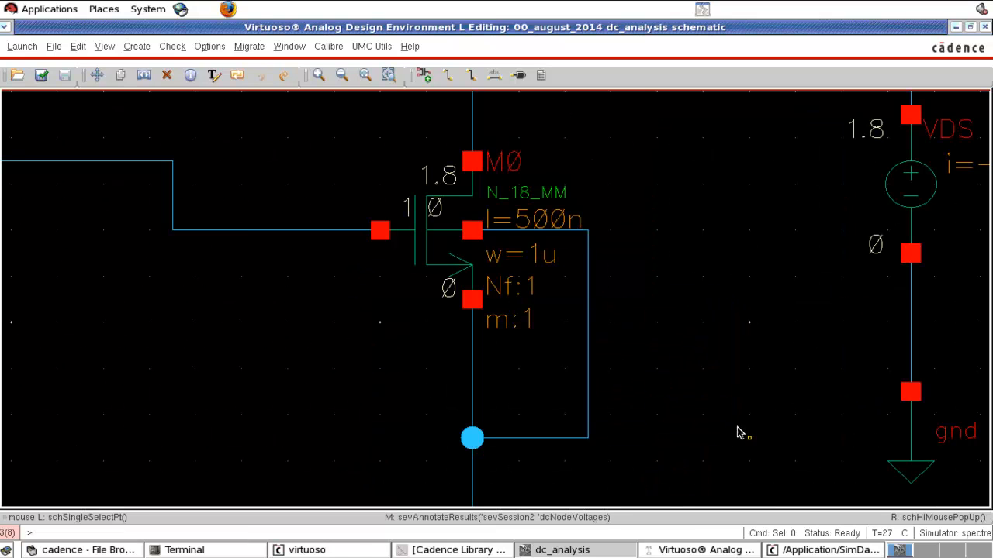
{"action": "key", "text": "f"}
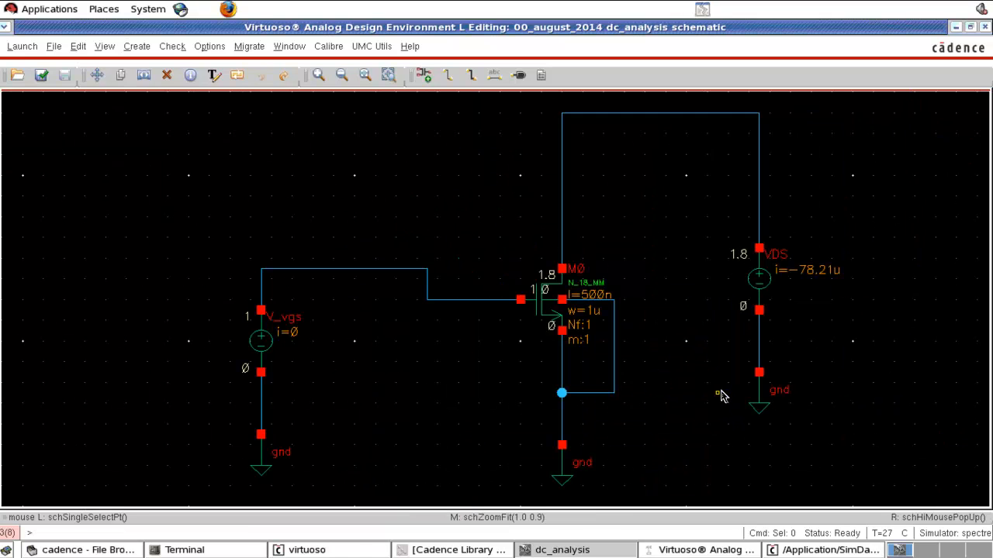
Step: Print the DC operating points of transistor M0 from the simulation results
{"action": "left_click", "coordinate": [699, 550]}
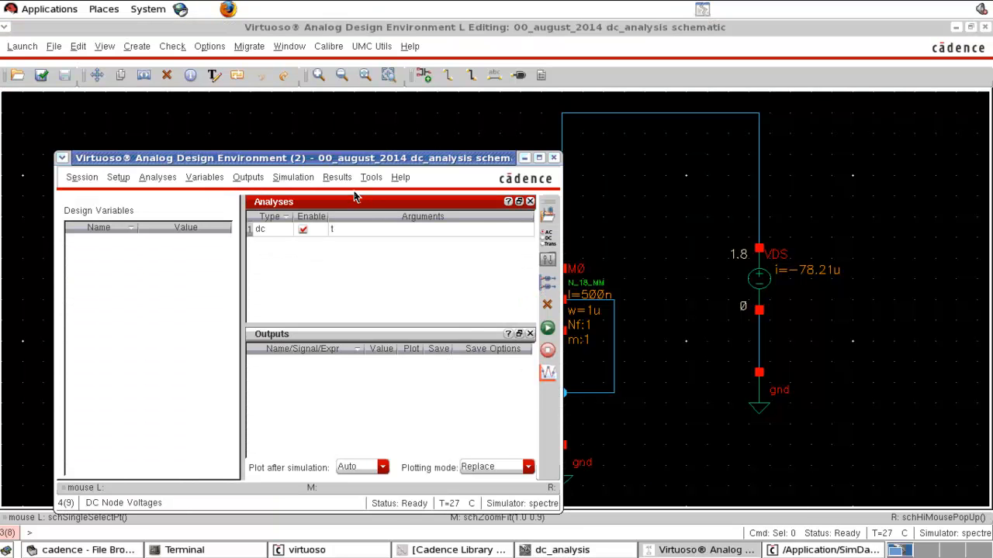
{"action": "left_click", "coordinate": [348, 180]}
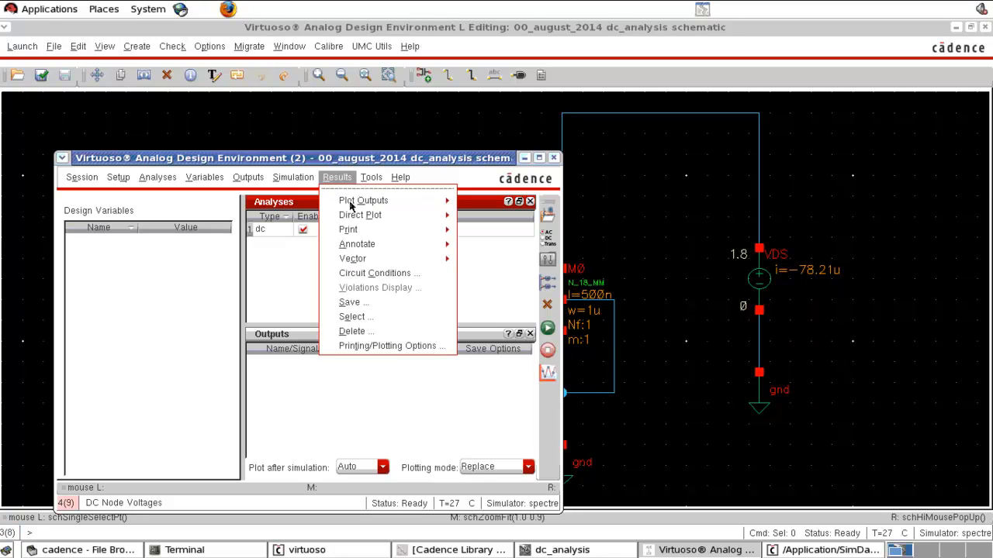
{"action": "mouse_move", "coordinate": [466, 245]}
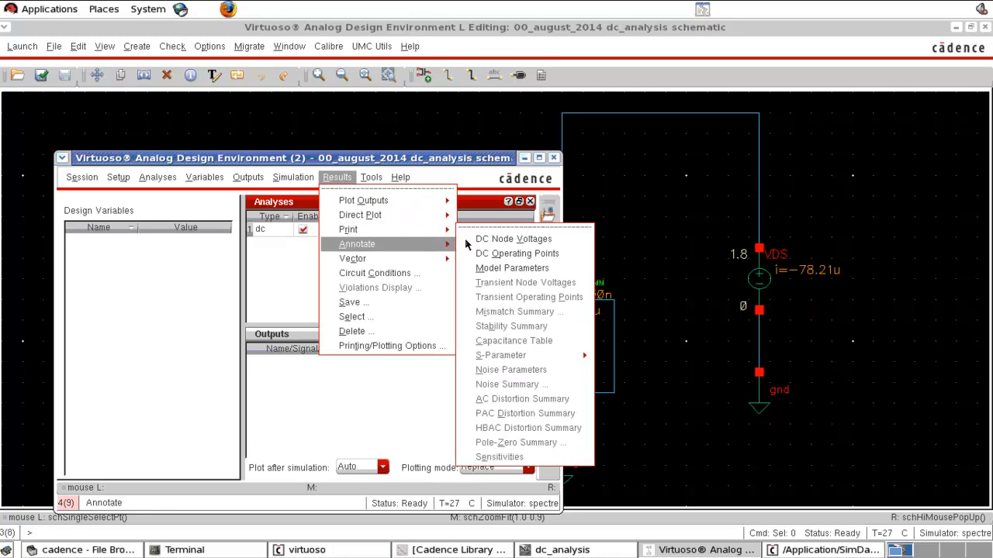
{"action": "left_click", "coordinate": [518, 255]}
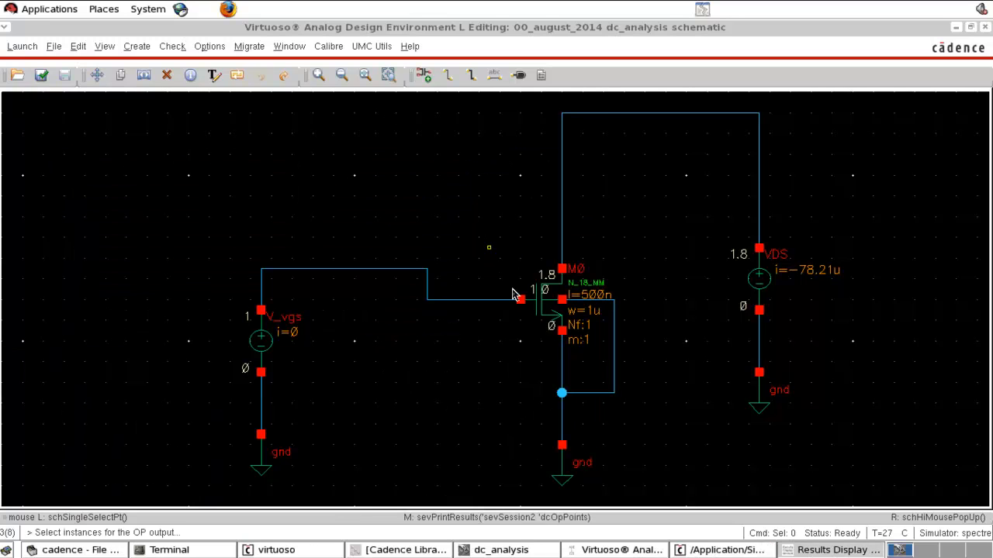
{"action": "left_click", "coordinate": [532, 323]}
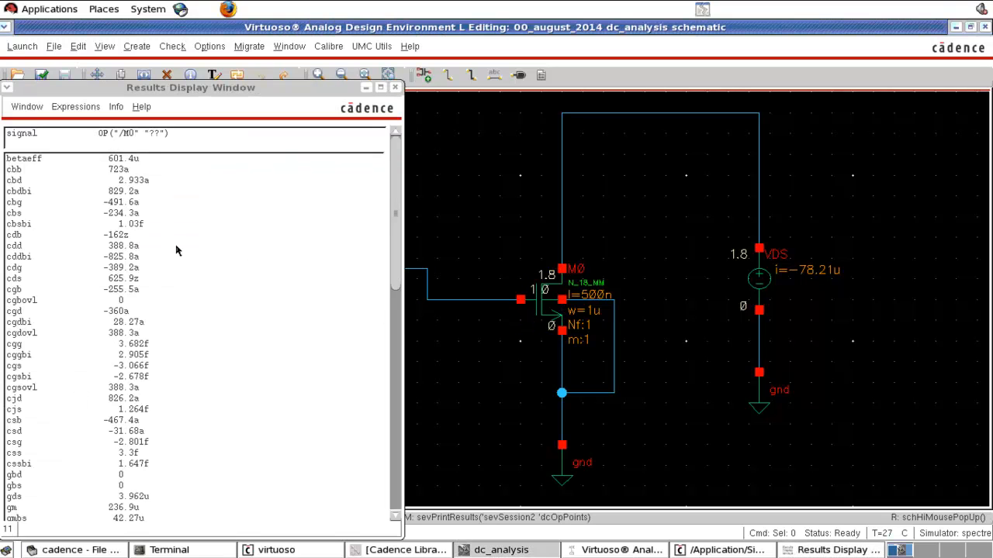
Step: Examine M0's printed operating point parameters, including betaeff, the capacitances and drain current id, and close the results window
{"action": "scroll", "coordinate": [176, 251], "scroll_direction": "down", "scroll_amount": 5}
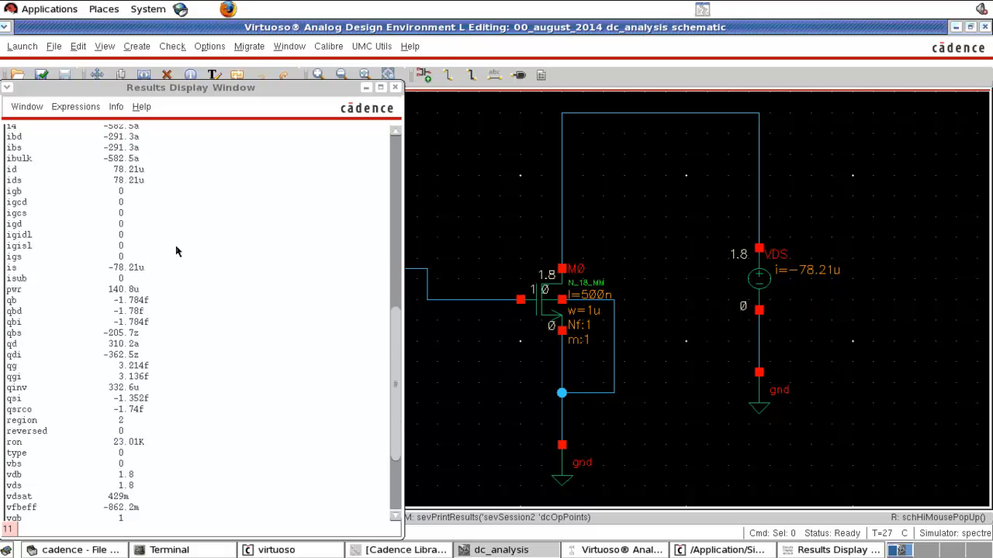
{"action": "scroll", "coordinate": [176, 251], "scroll_direction": "up", "scroll_amount": 5}
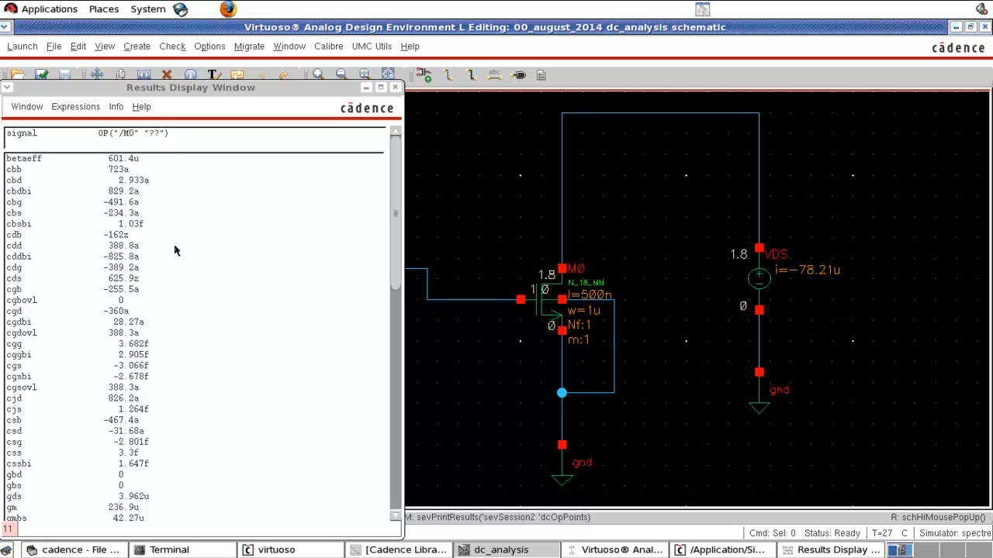
{"action": "scroll", "coordinate": [109, 289], "scroll_direction": "down", "scroll_amount": 5}
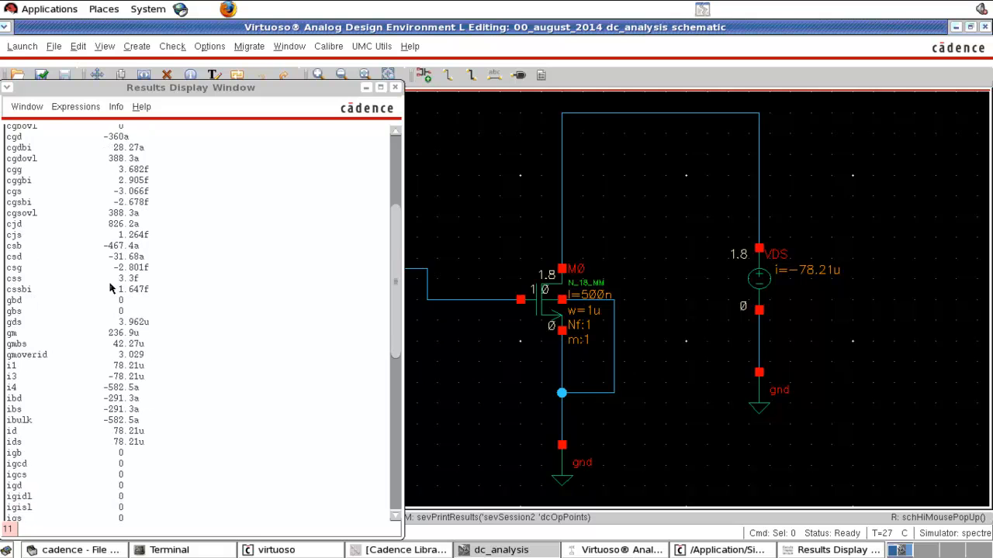
{"action": "scroll", "coordinate": [107, 284], "scroll_direction": "up", "scroll_amount": 5}
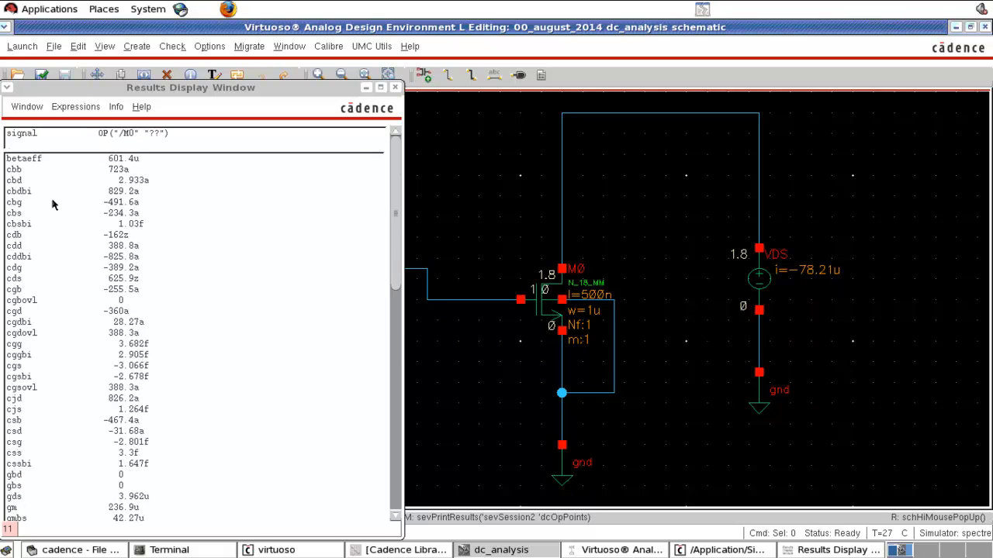
{"action": "left_click", "coordinate": [33, 162]}
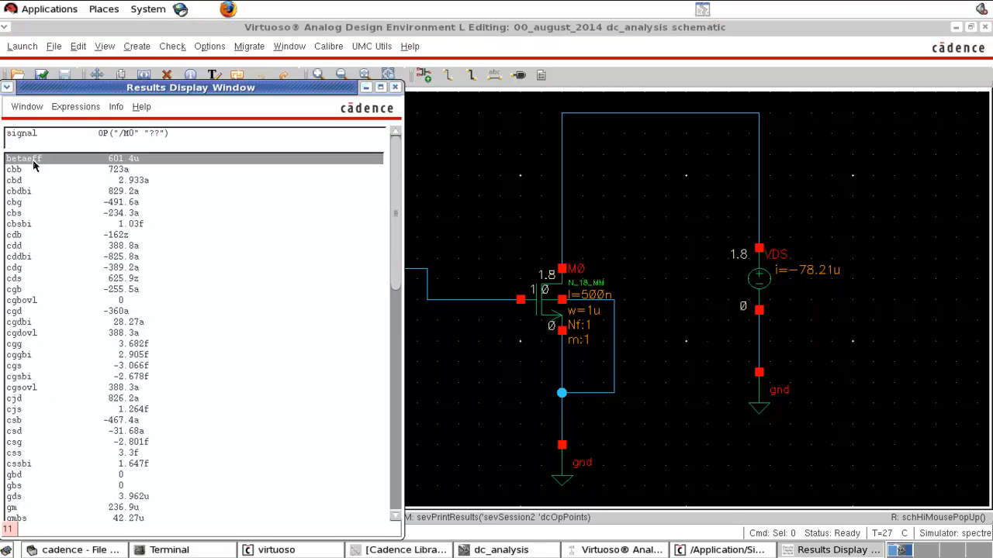
{"action": "left_click", "coordinate": [31, 238]}
{"action": "scroll", "coordinate": [37, 315], "scroll_direction": "down", "scroll_amount": 5}
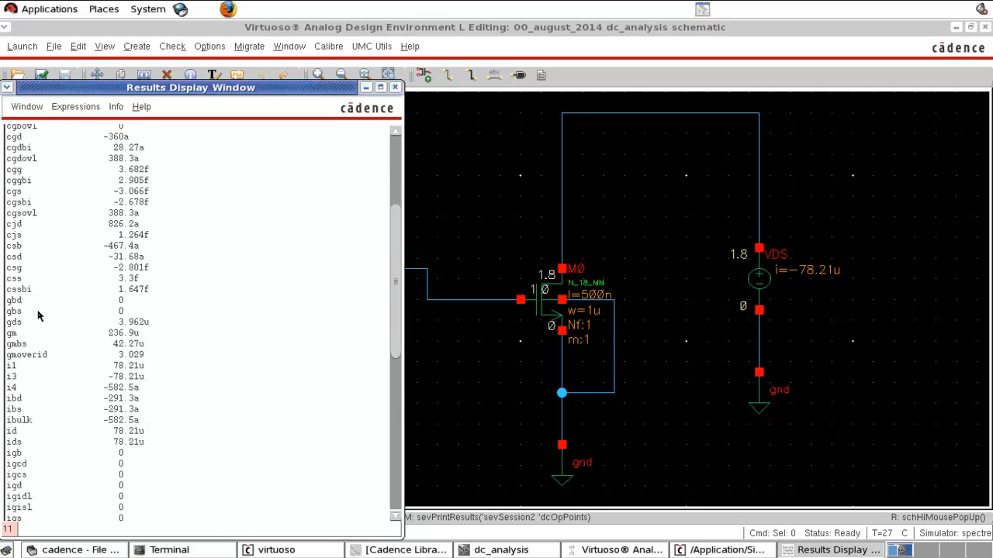
{"action": "scroll", "coordinate": [37, 314], "scroll_direction": "down", "scroll_amount": 4}
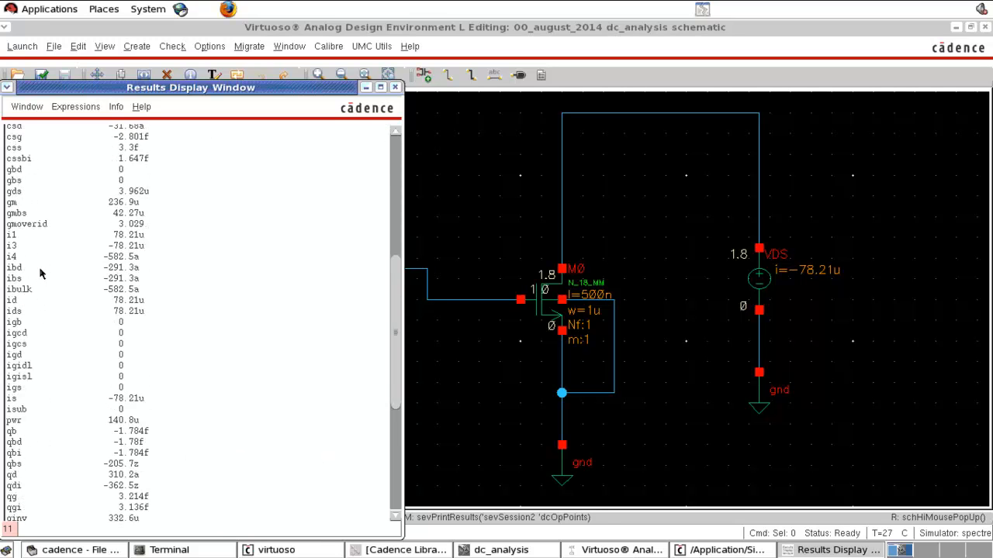
{"action": "left_click", "coordinate": [32, 302]}
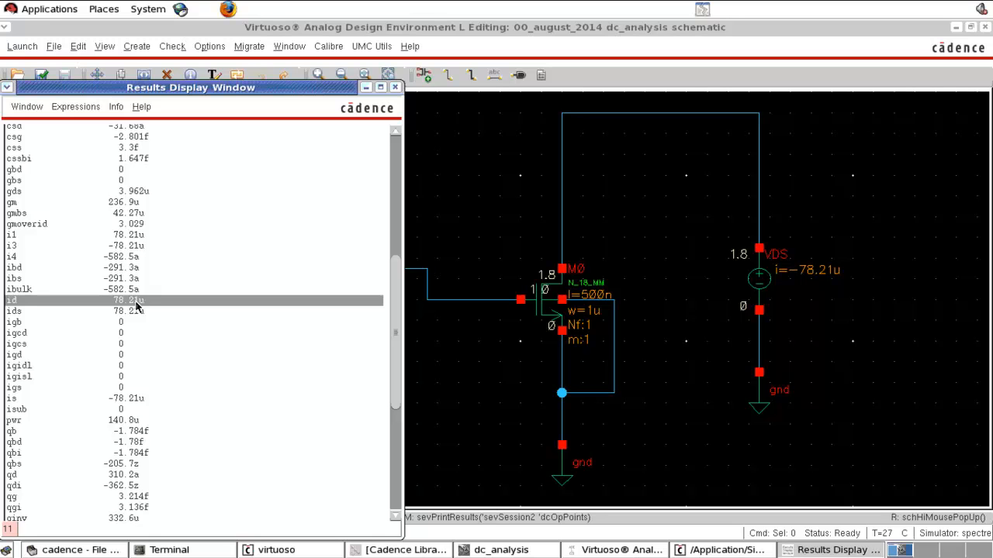
{"action": "left_click", "coordinate": [389, 88]}
Step: Set the DC voltage of the gate-side source V_vgs to 0.2 V
{"action": "left_click", "coordinate": [283, 329]}
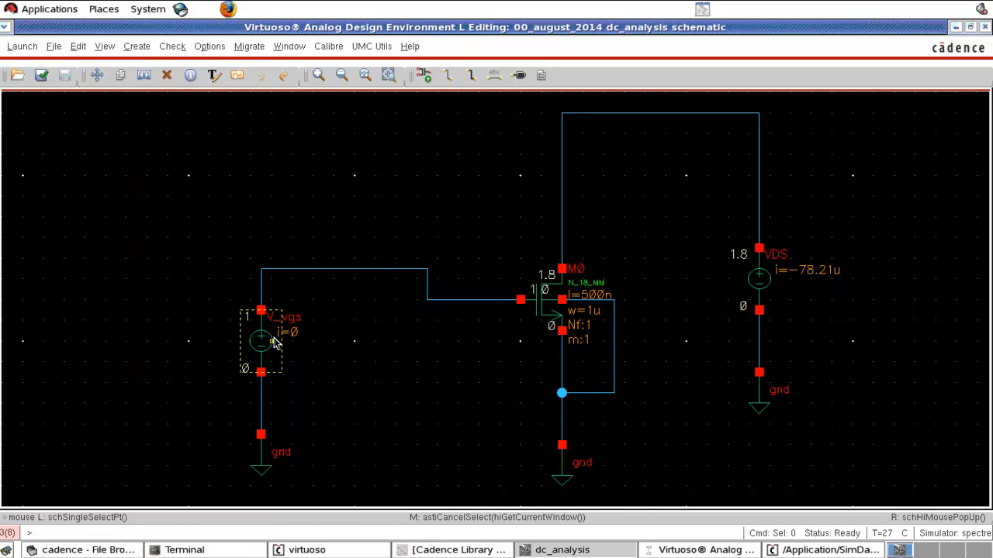
{"action": "key", "text": "q"}
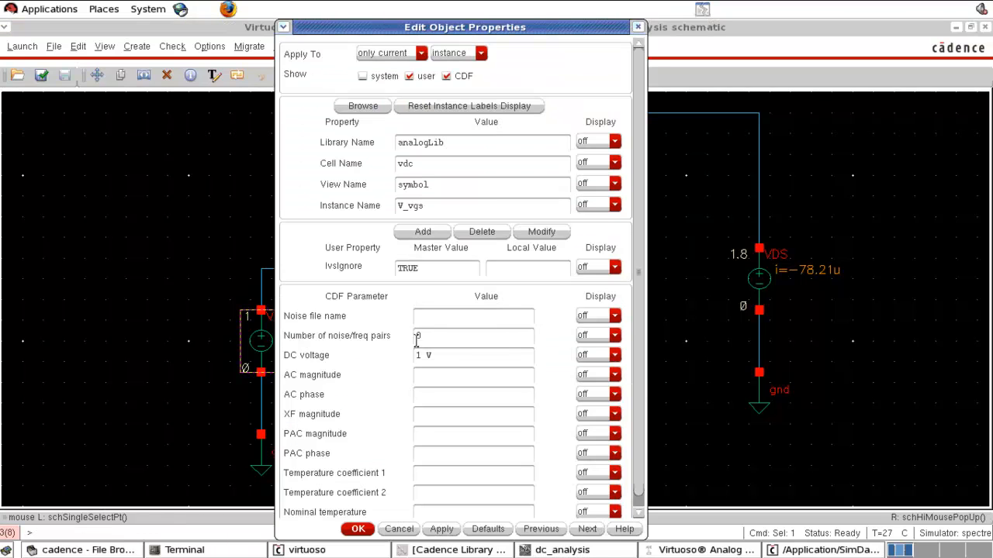
{"action": "left_click_drag", "start_coordinate": [449, 356], "coordinate": [389, 351]}
{"action": "type", "text": "0.2"}
{"action": "left_click", "coordinate": [505, 453]}
{"action": "left_click", "coordinate": [358, 529]}
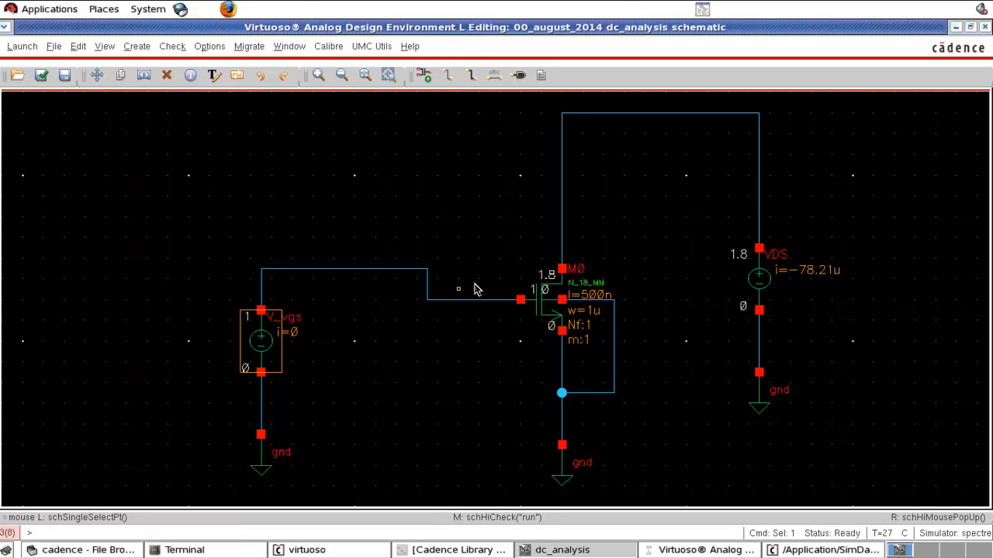
Step: Rerun the dc simulation with the changed gate voltage and return to the annotated schematic
{"action": "left_click", "coordinate": [653, 552]}
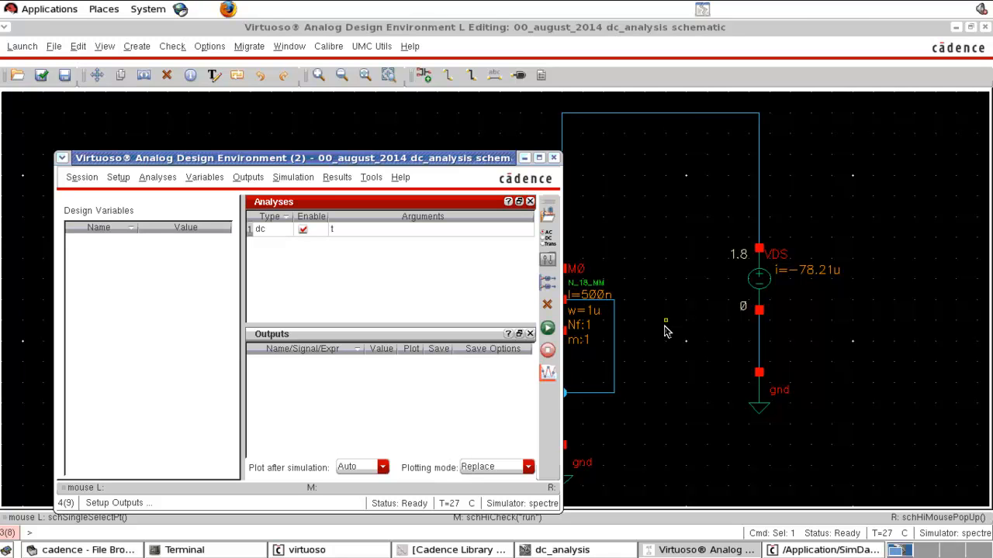
{"action": "left_click", "coordinate": [548, 328]}
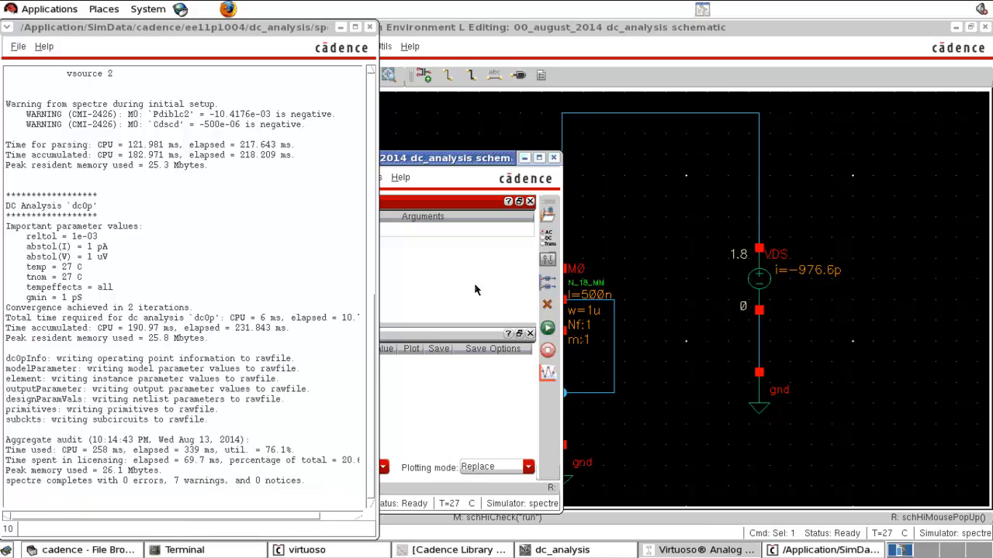
{"action": "left_click", "coordinate": [650, 242]}
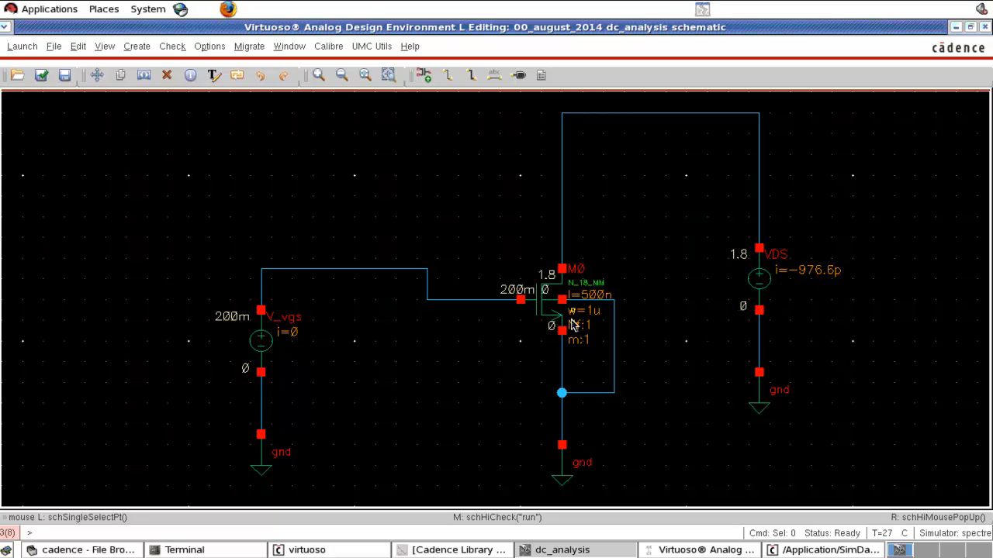
Step: Print M0's DC operating points for the new gate bias and check its drain current id, region and threshold voltage
{"action": "left_click", "coordinate": [698, 550]}
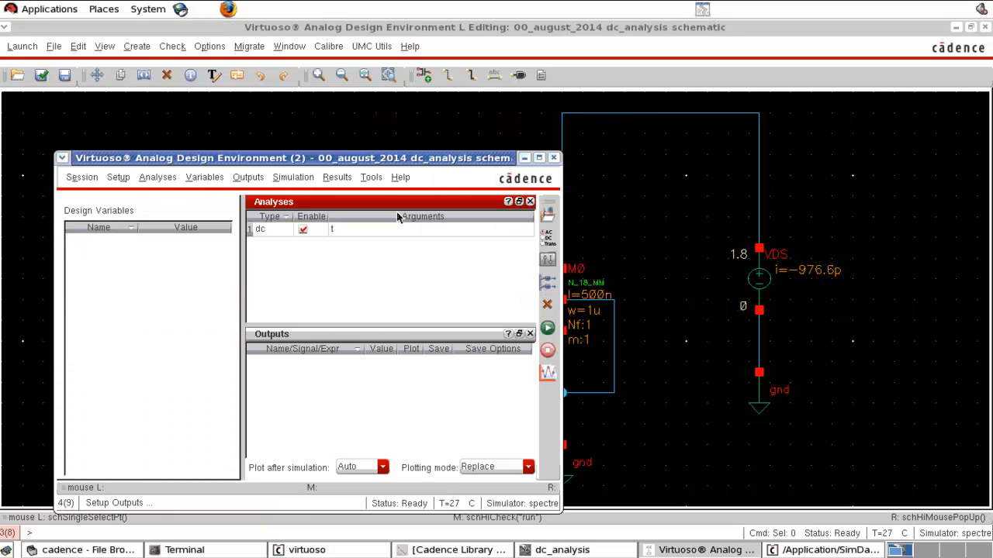
{"action": "left_click", "coordinate": [341, 177]}
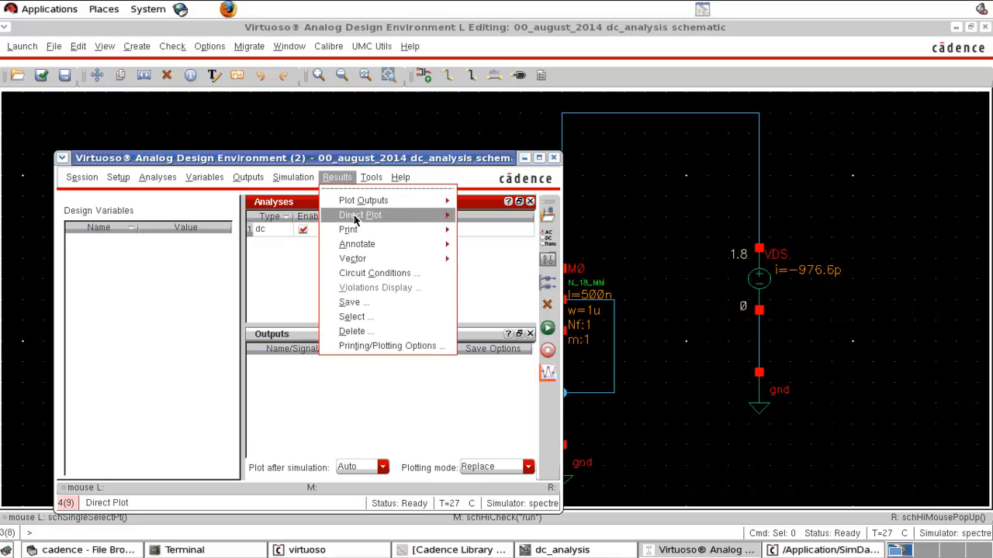
{"action": "mouse_move", "coordinate": [358, 231]}
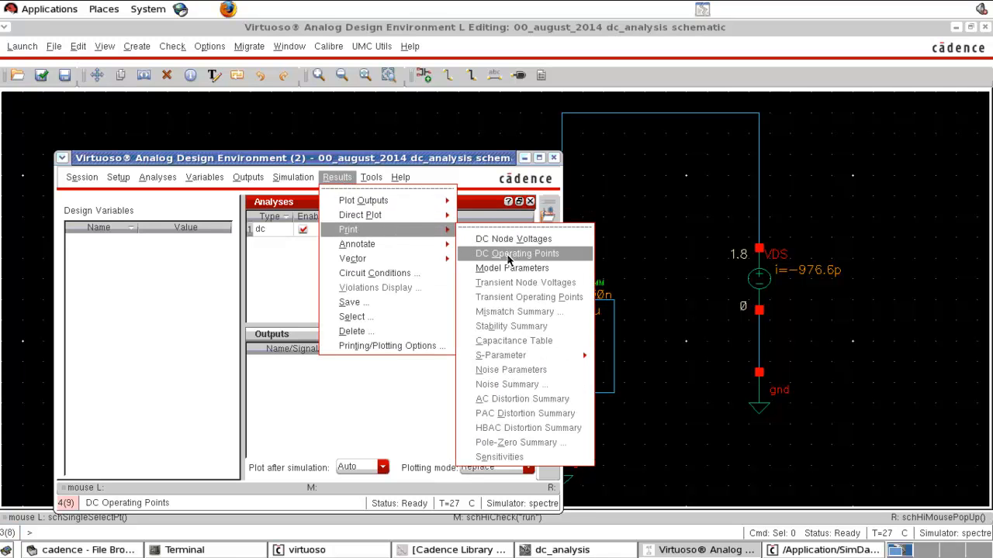
{"action": "left_click", "coordinate": [509, 254]}
{"action": "left_click", "coordinate": [545, 316]}
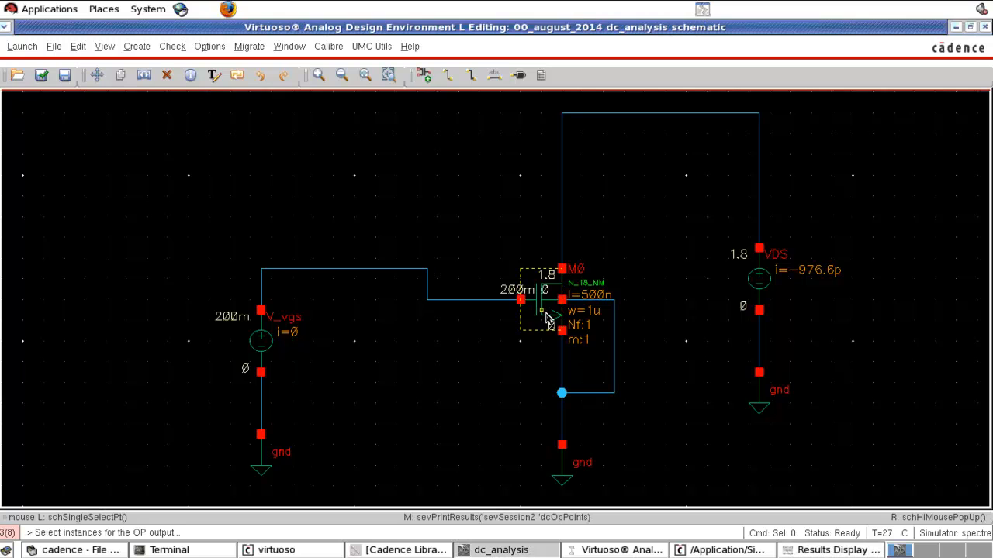
{"action": "scroll", "coordinate": [89, 279], "scroll_direction": "down", "scroll_amount": 6}
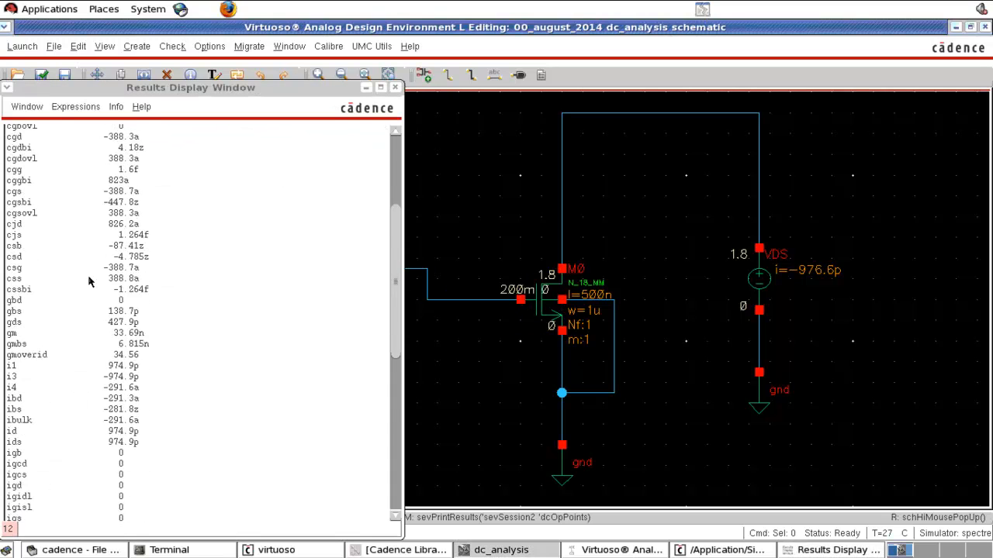
{"action": "scroll", "coordinate": [76, 277], "scroll_direction": "up", "scroll_amount": 3}
{"action": "scroll", "coordinate": [75, 277], "scroll_direction": "down", "scroll_amount": 4}
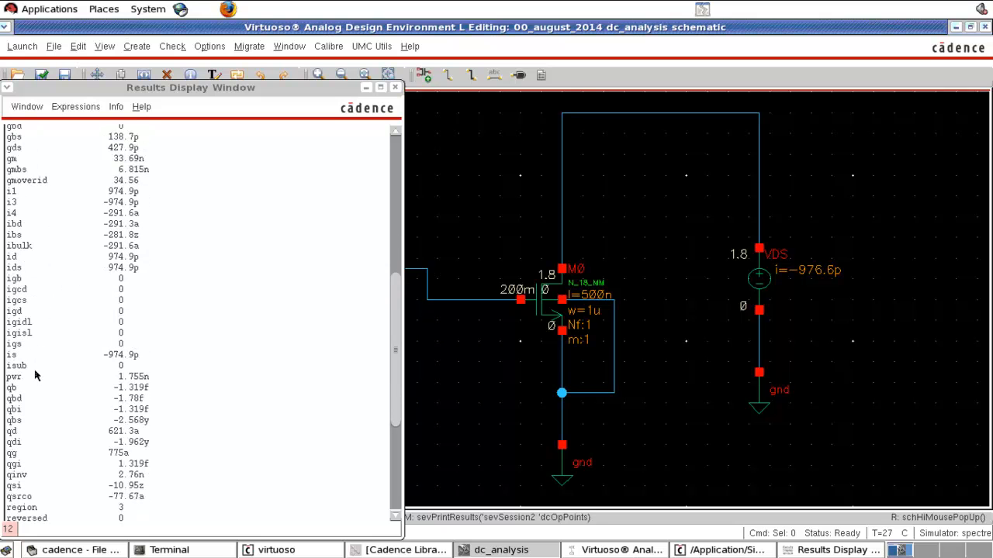
{"action": "left_click", "coordinate": [31, 256]}
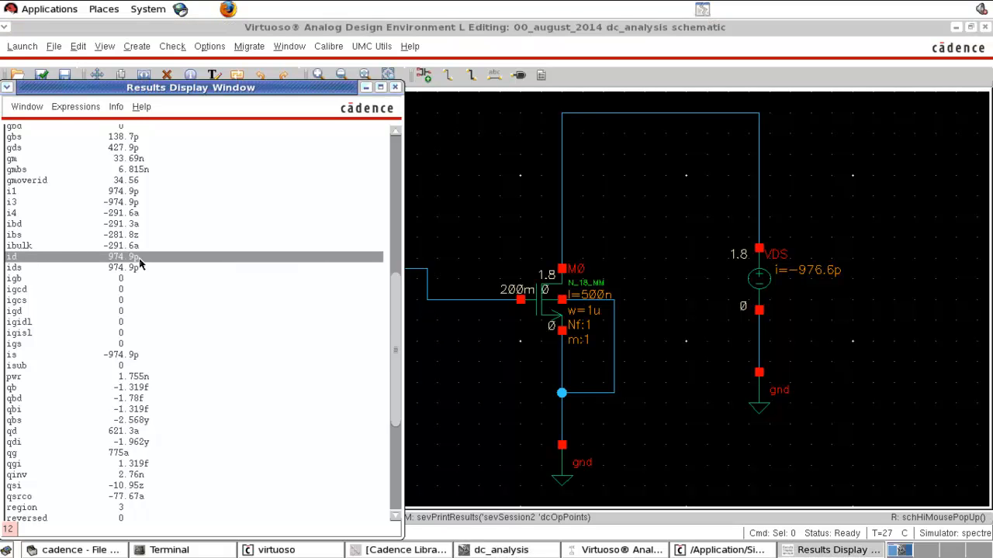
{"action": "scroll", "coordinate": [140, 265], "scroll_direction": "down", "scroll_amount": 5}
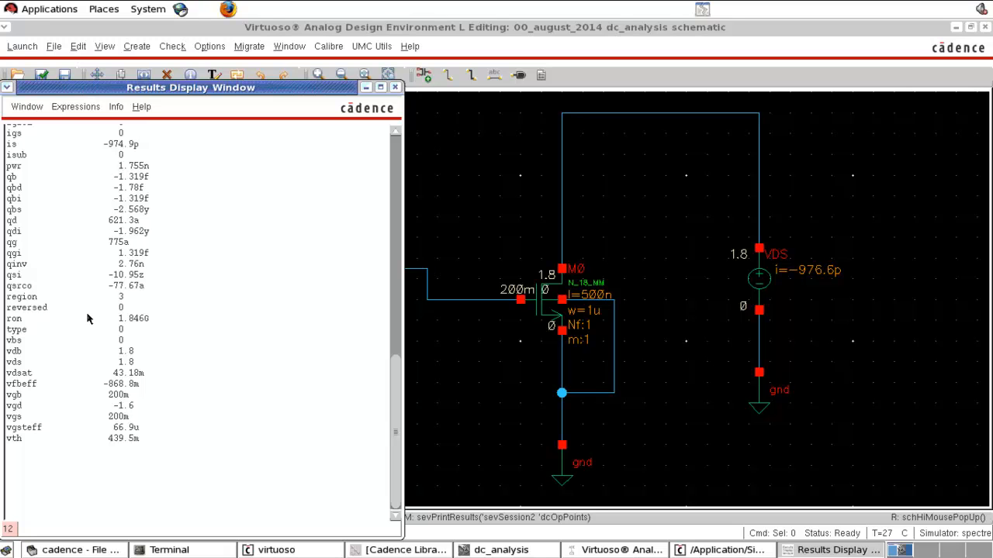
Step: Check M0's region in the printed results, print the operating point of V_vgs, and close the results window
{"action": "left_click", "coordinate": [41, 298]}
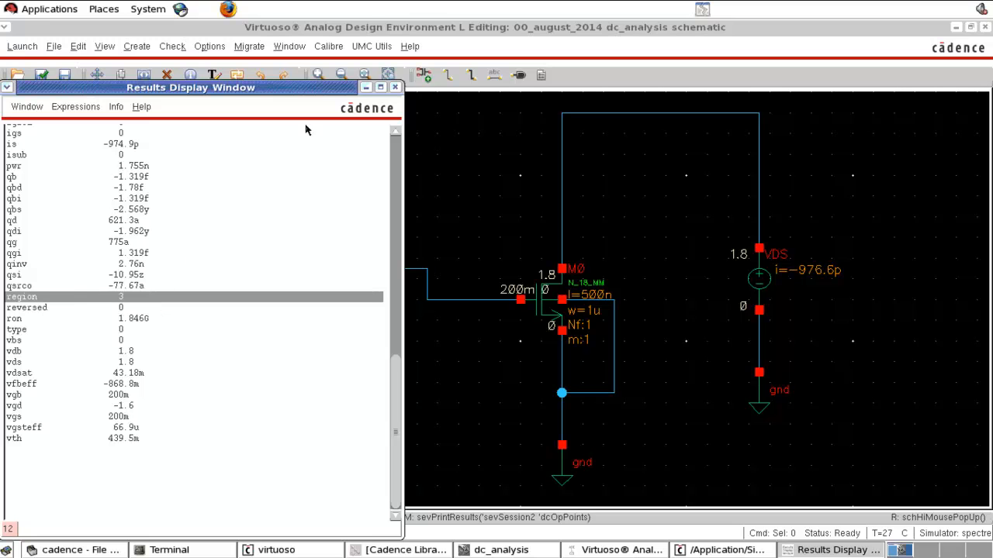
{"action": "left_click", "coordinate": [416, 165]}
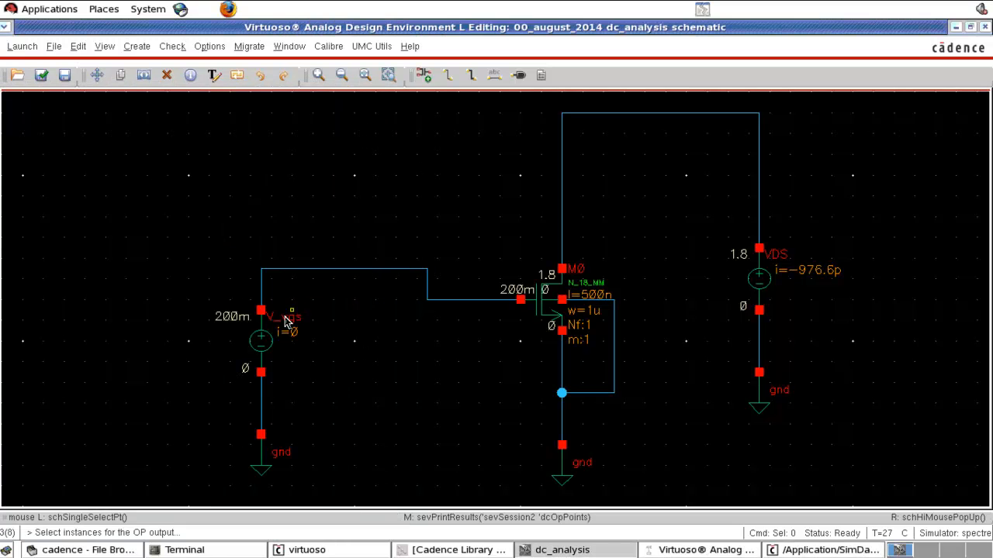
{"action": "left_click", "coordinate": [264, 353]}
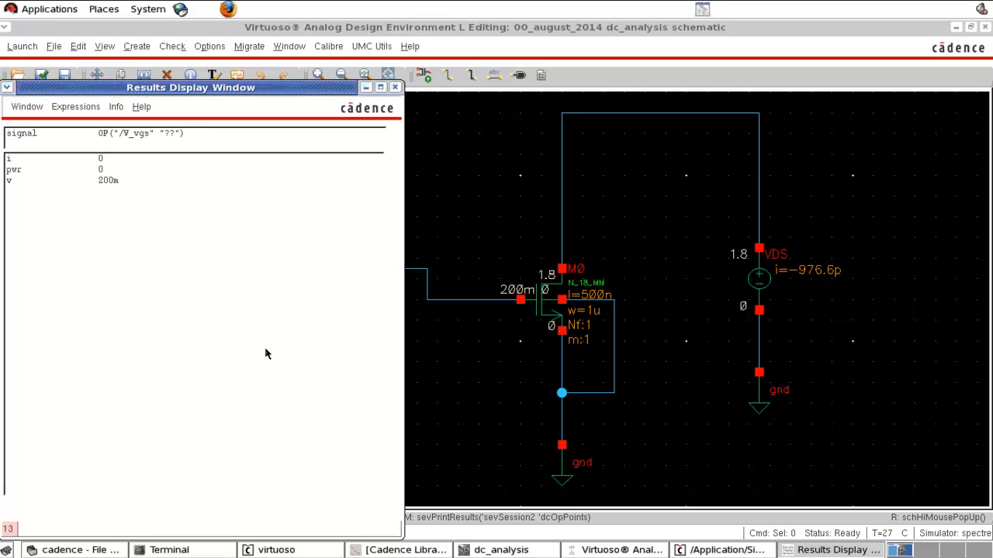
{"action": "left_click", "coordinate": [393, 88]}
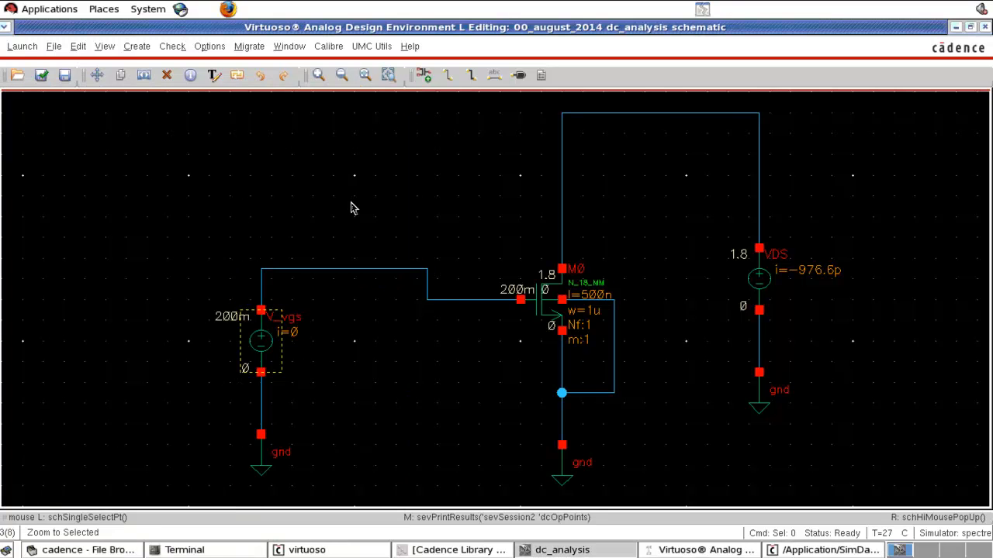
{"action": "key", "text": "Escape"}
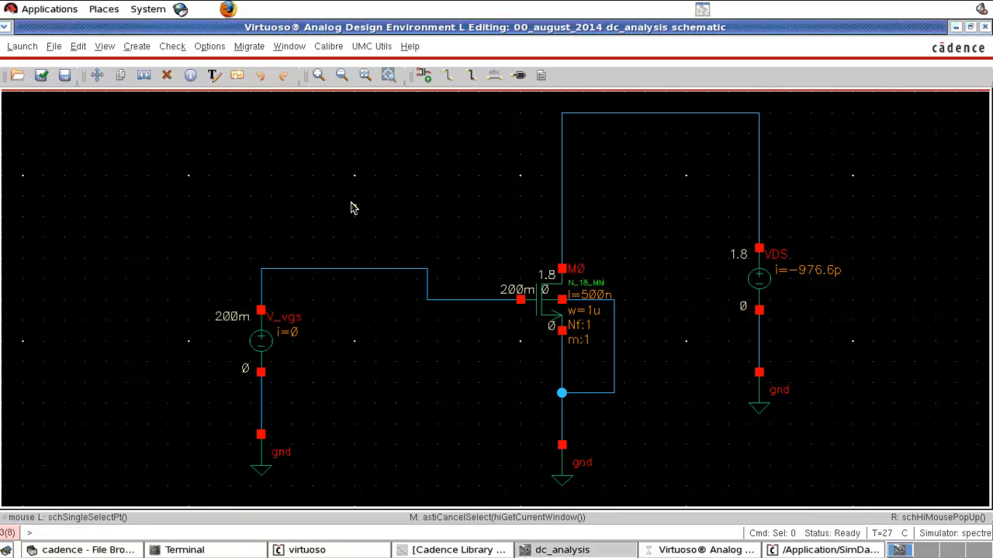
Step: Set the DC voltage of the gate-side source V_vgs to 500m V
{"action": "left_click", "coordinate": [264, 344]}
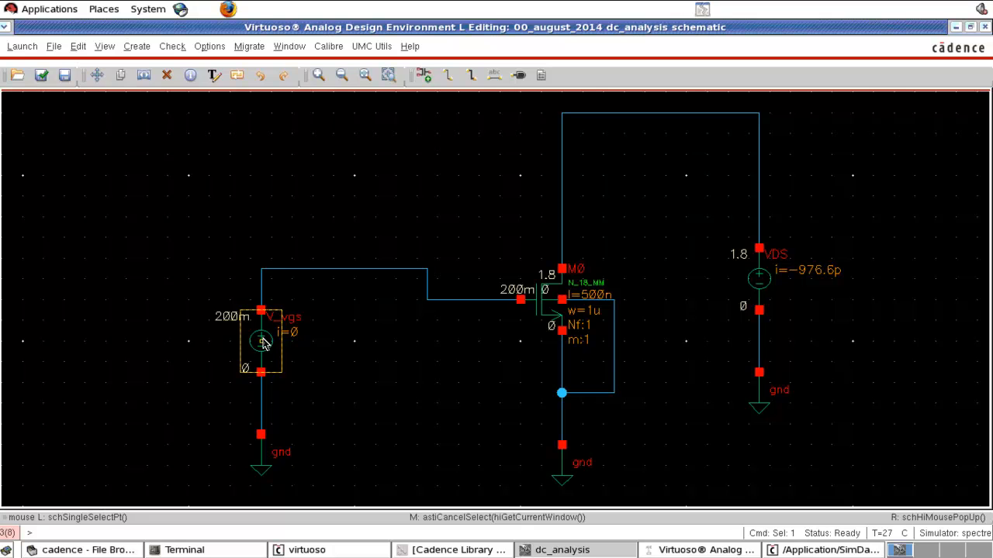
{"action": "key", "text": "q"}
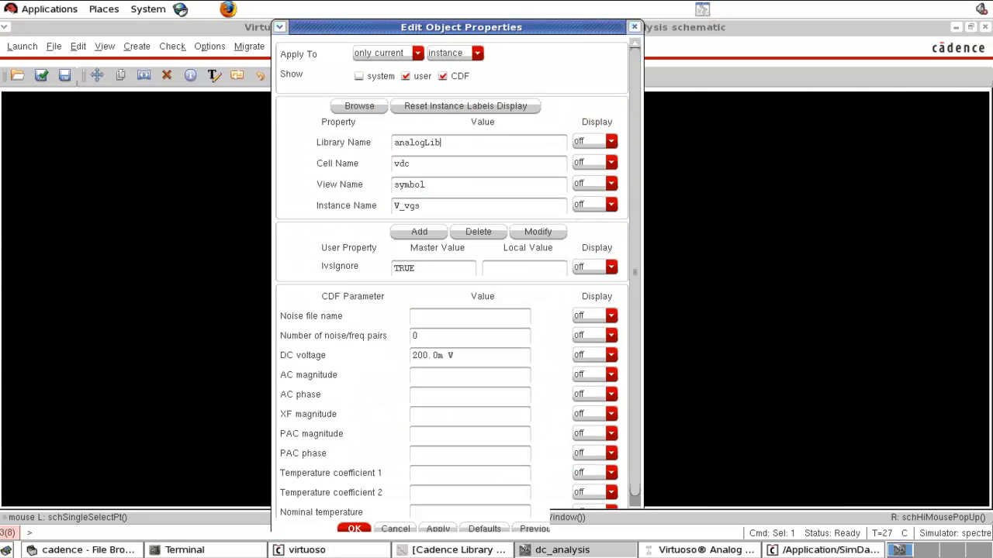
{"action": "left_click_drag", "start_coordinate": [459, 357], "coordinate": [404, 363]}
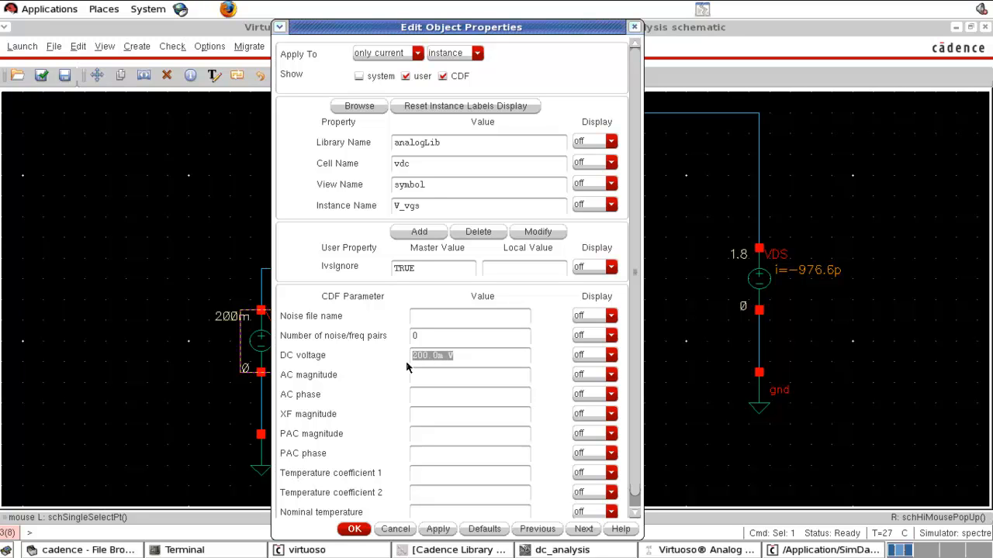
{"action": "type", "text": "500m"}
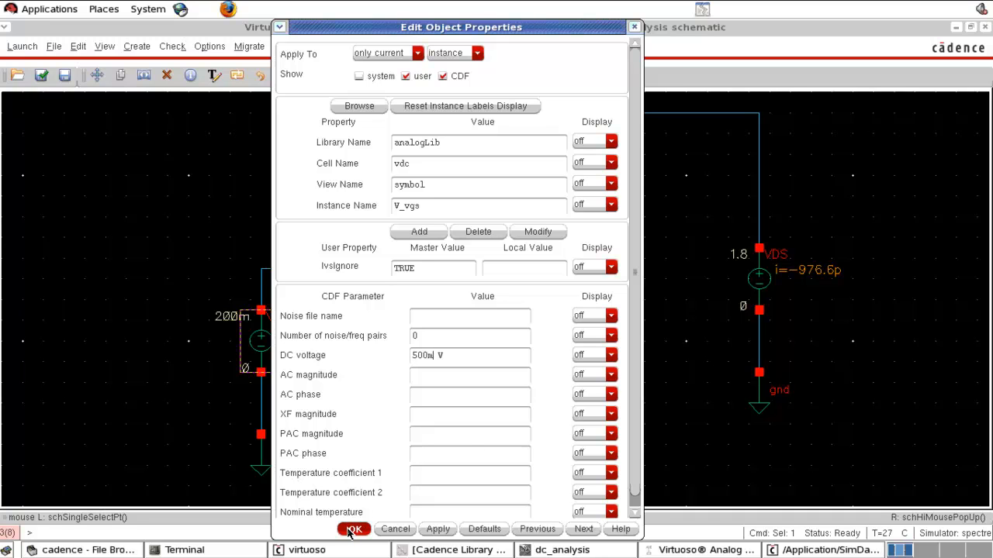
{"action": "left_click", "coordinate": [352, 530]}
{"action": "left_click", "coordinate": [318, 330]}
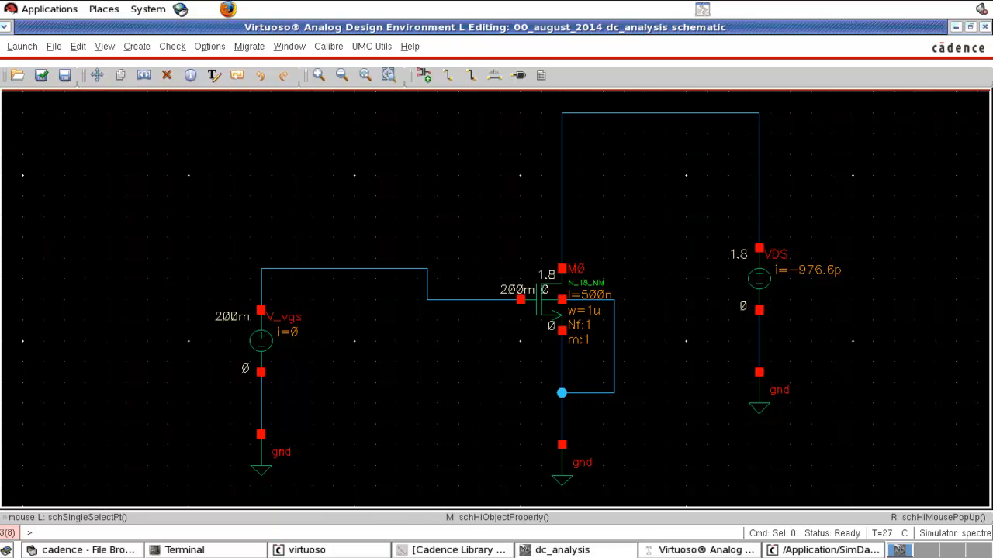
Step: Netlist and rerun the dc simulation with the 500 mV gate voltage
{"action": "left_click", "coordinate": [702, 550]}
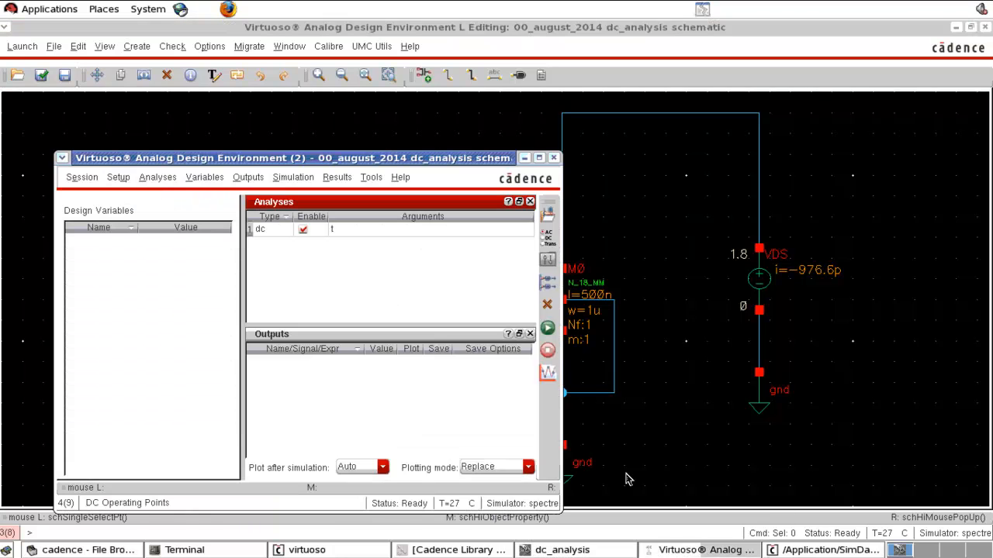
{"action": "left_click", "coordinate": [546, 329]}
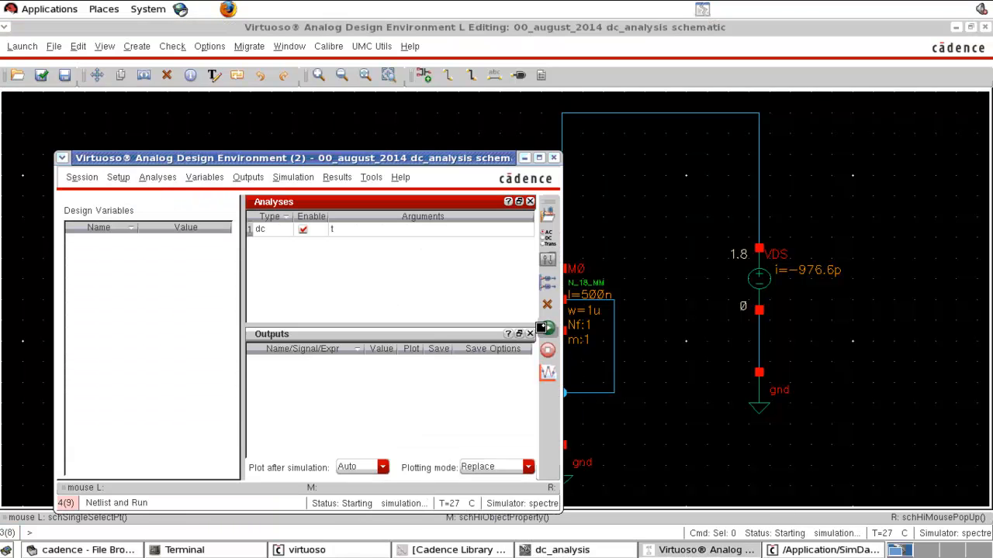
{"action": "left_click", "coordinate": [663, 258]}
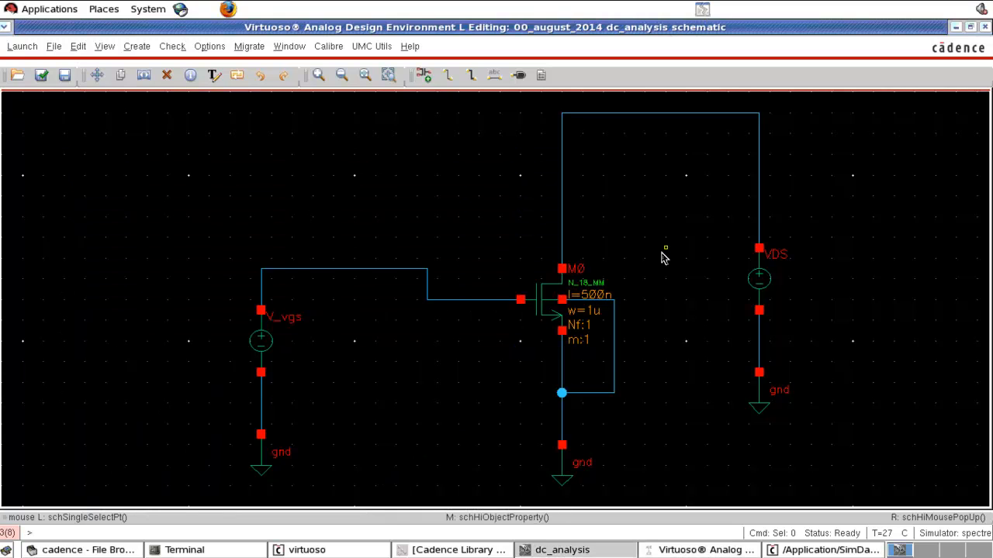
{"action": "left_click", "coordinate": [667, 550]}
{"action": "left_click", "coordinate": [547, 328]}
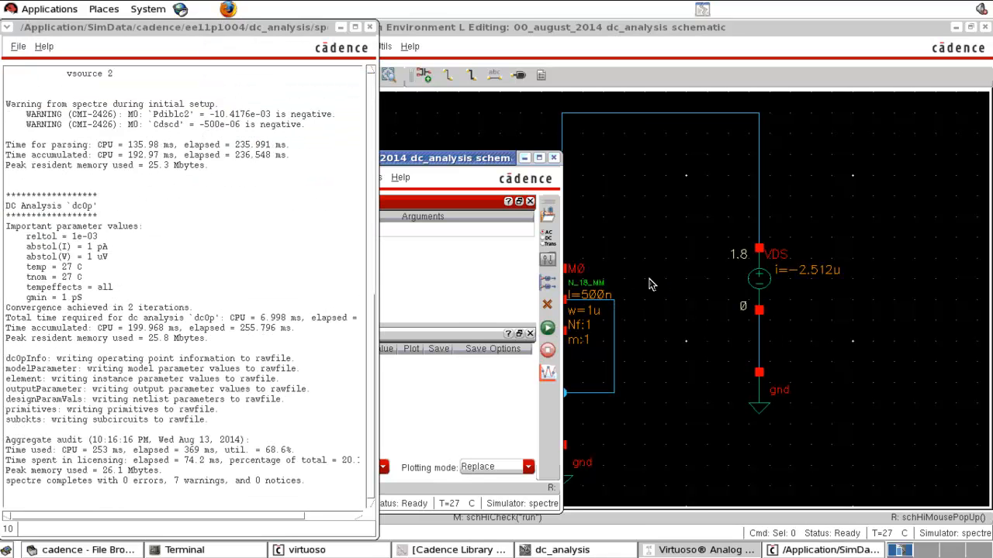
Step: Print the DC operating points of transistor M0 from the rerun simulation
{"action": "left_click", "coordinate": [436, 159]}
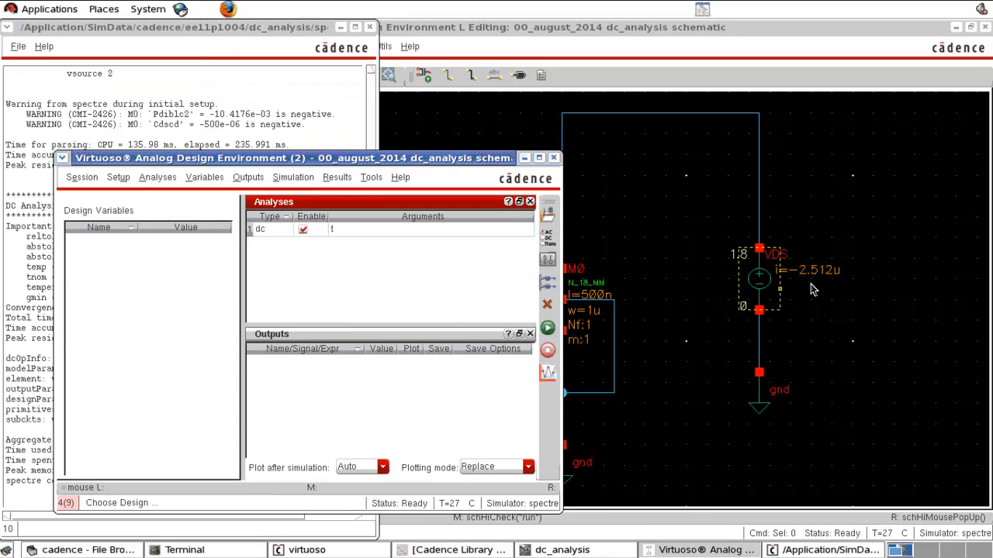
{"action": "left_click", "coordinate": [336, 177]}
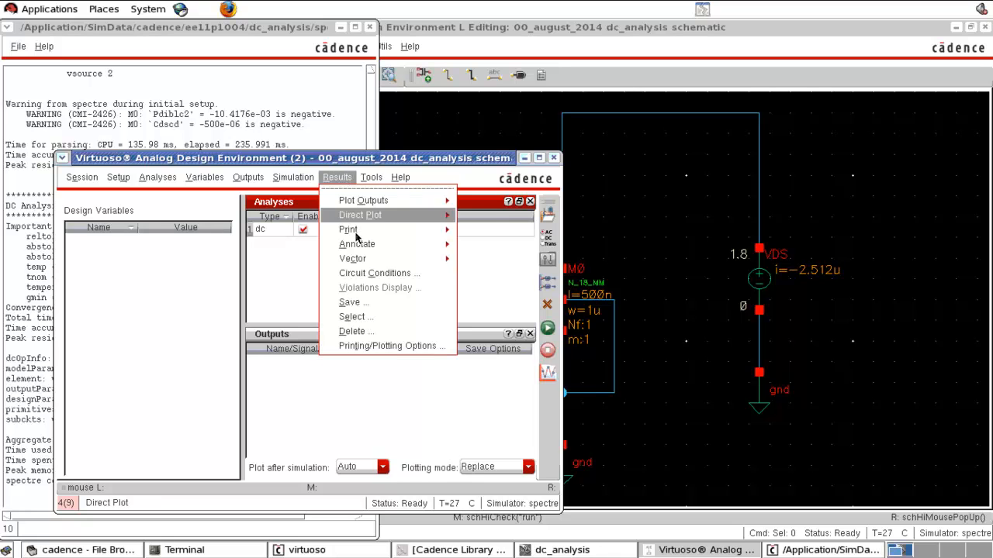
{"action": "mouse_move", "coordinate": [377, 238]}
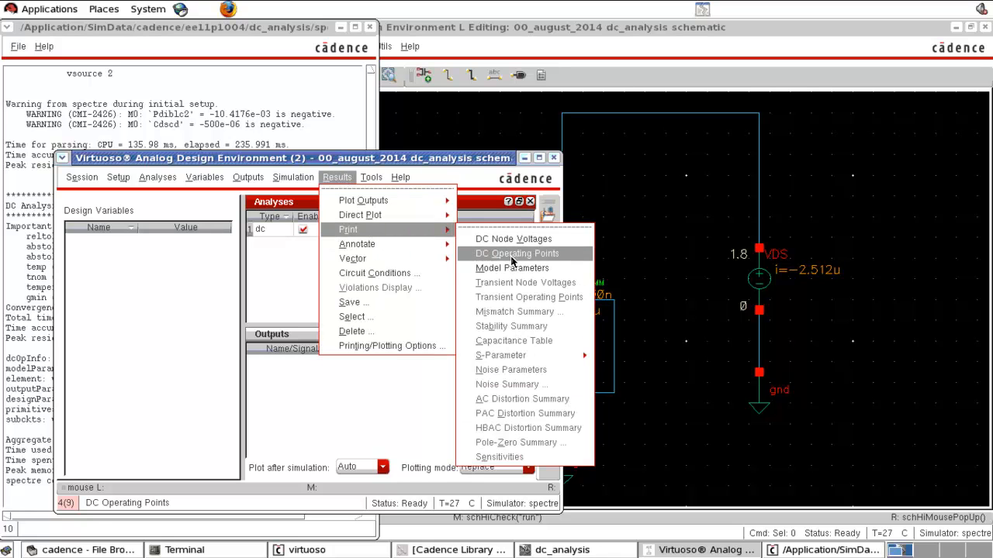
{"action": "left_click", "coordinate": [511, 257]}
{"action": "left_click", "coordinate": [543, 321]}
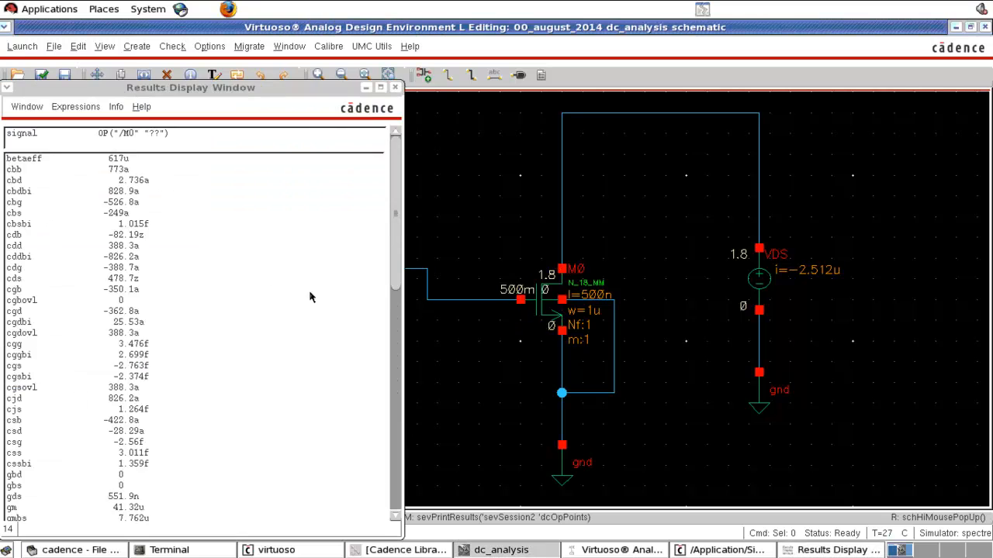
Step: Check M0's drain current id and operating region in the printed results, and close the results window
{"action": "scroll", "coordinate": [213, 293], "scroll_direction": "down", "scroll_amount": 5}
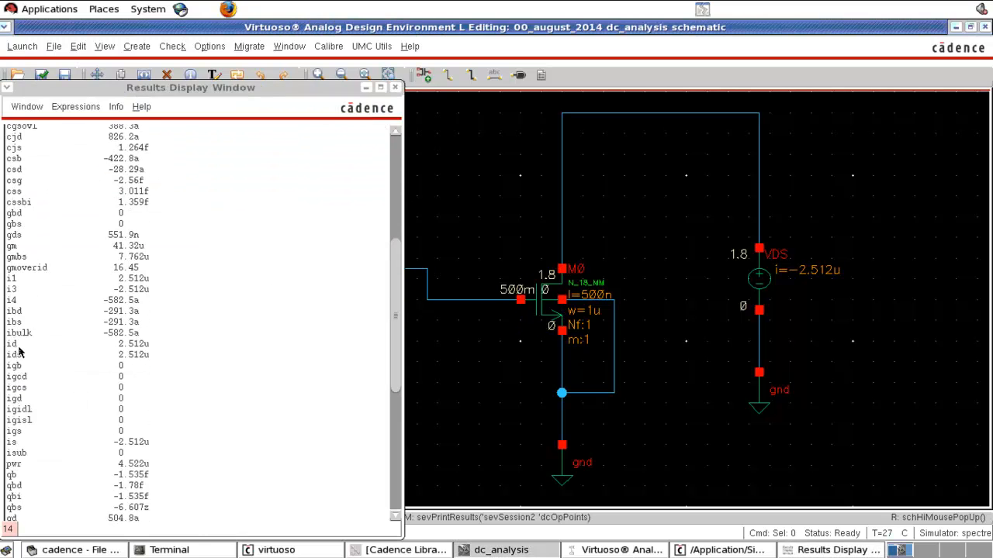
{"action": "left_click", "coordinate": [105, 346]}
{"action": "scroll", "coordinate": [102, 344], "scroll_direction": "down", "scroll_amount": 5}
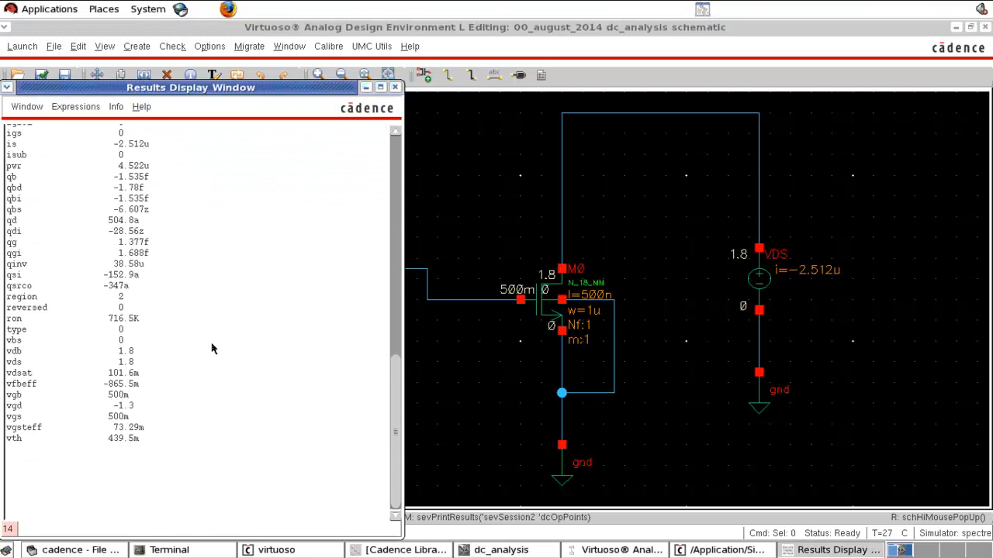
{"action": "left_click", "coordinate": [76, 302]}
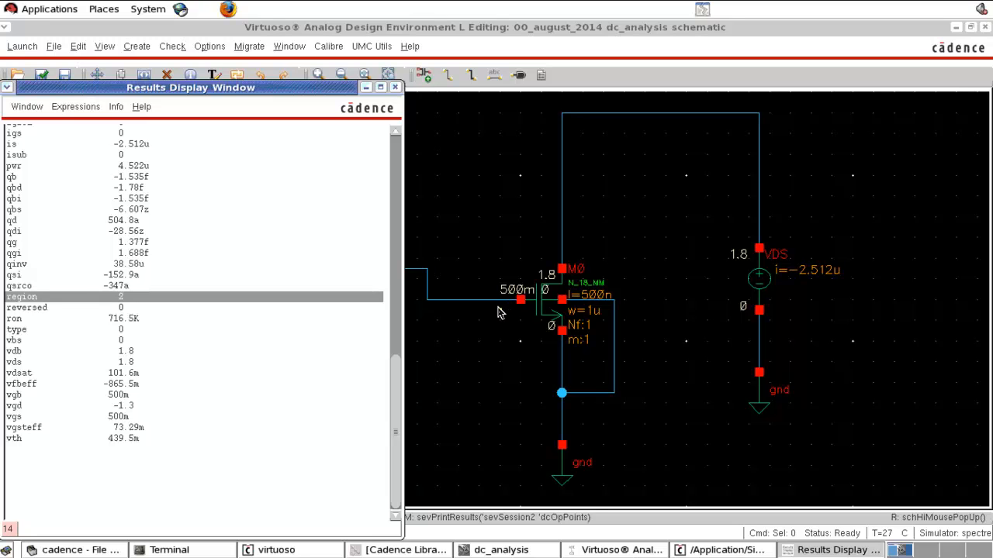
{"action": "left_click", "coordinate": [395, 87]}
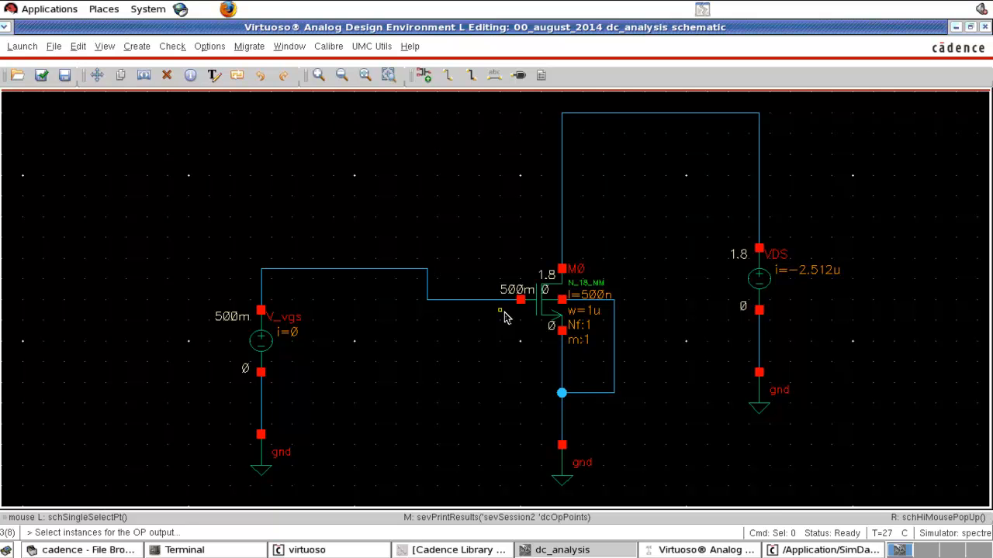
{"action": "left_click", "coordinate": [706, 550]}
{"action": "left_click", "coordinate": [548, 240]}
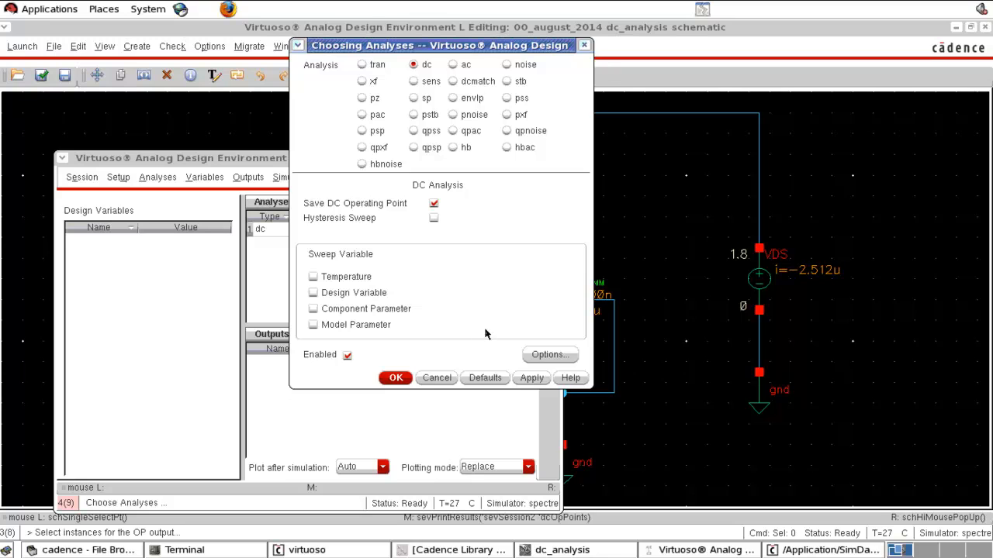
{"action": "left_click", "coordinate": [436, 377]}
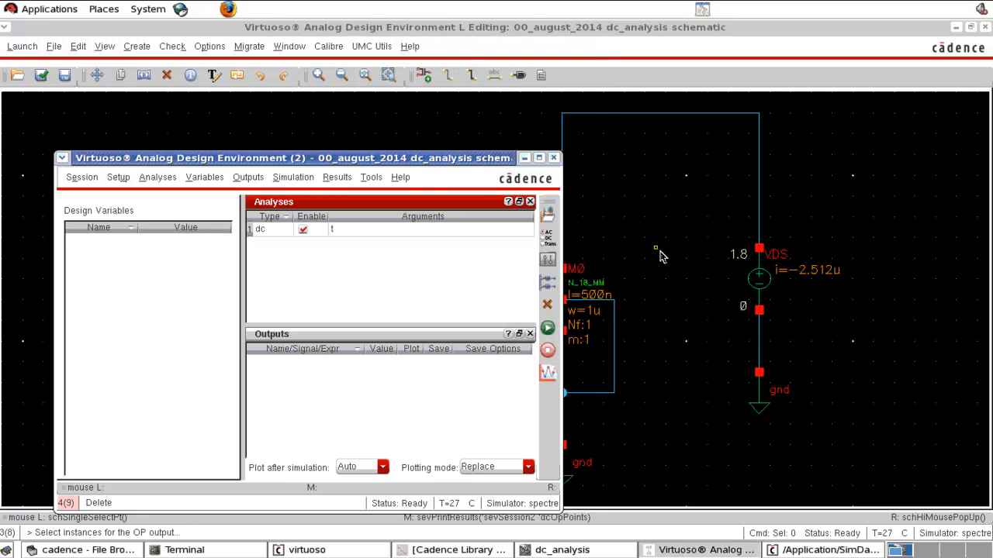
{"action": "left_click", "coordinate": [660, 251]}
{"action": "left_click", "coordinate": [269, 340]}
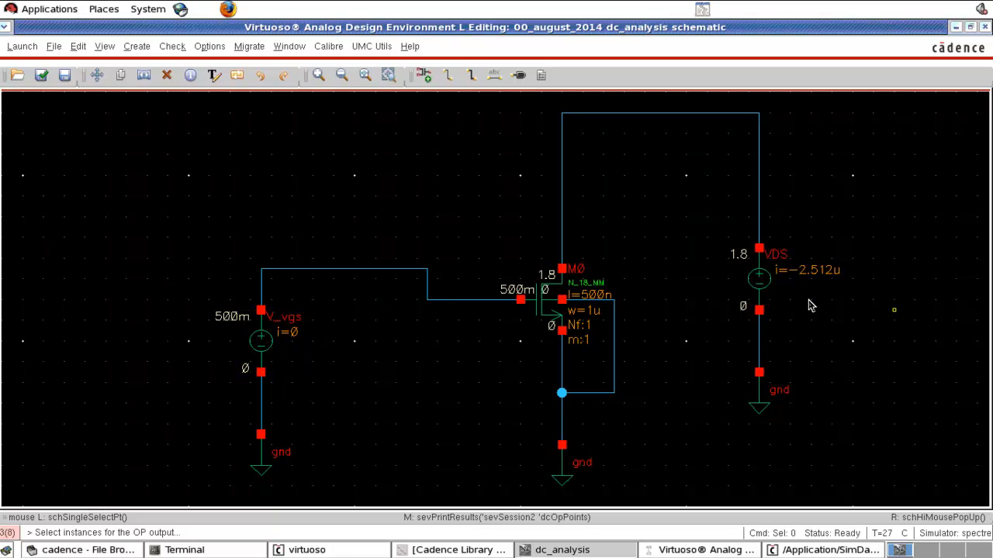
{"action": "left_click", "coordinate": [762, 279]}
{"action": "left_click", "coordinate": [534, 323]}
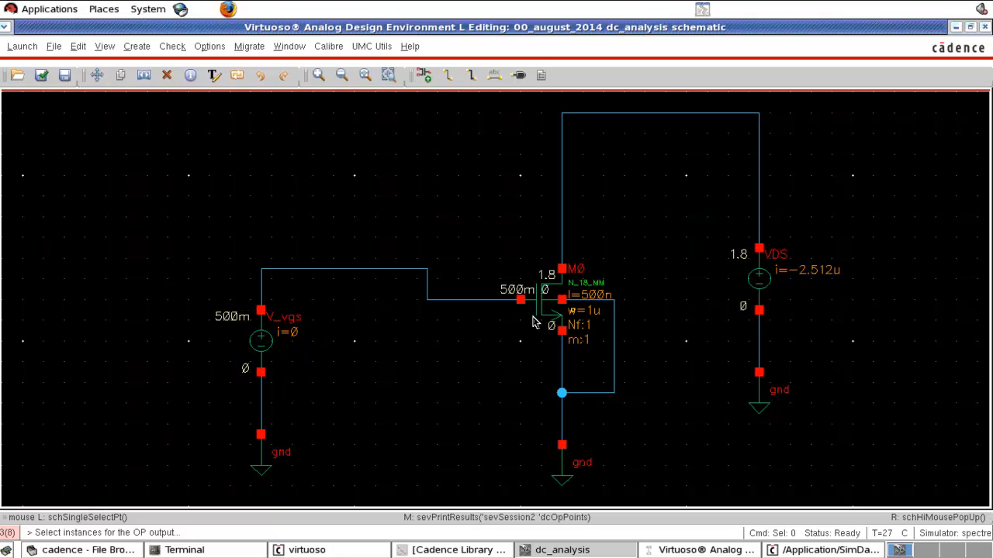
Step: Set the simulation temperature to 100 degrees Celsius, rerun the dc simulation and return to the annotated schematic
{"action": "left_click", "coordinate": [706, 550]}
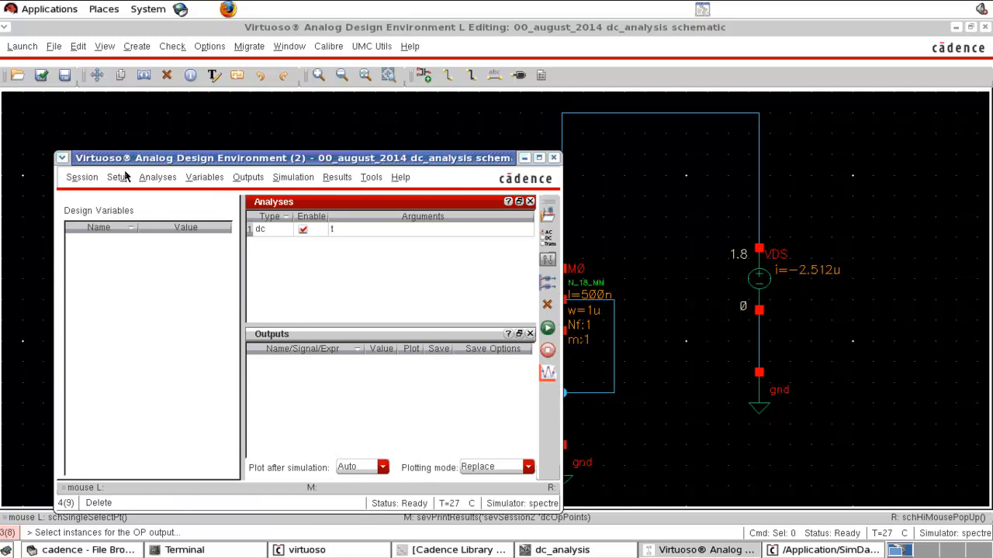
{"action": "left_click", "coordinate": [118, 177]}
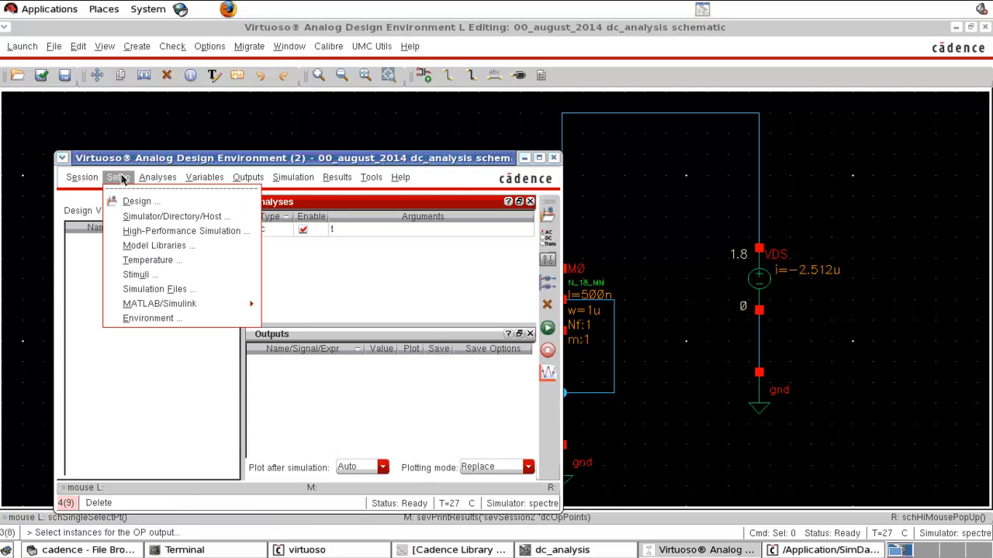
{"action": "left_click", "coordinate": [148, 260]}
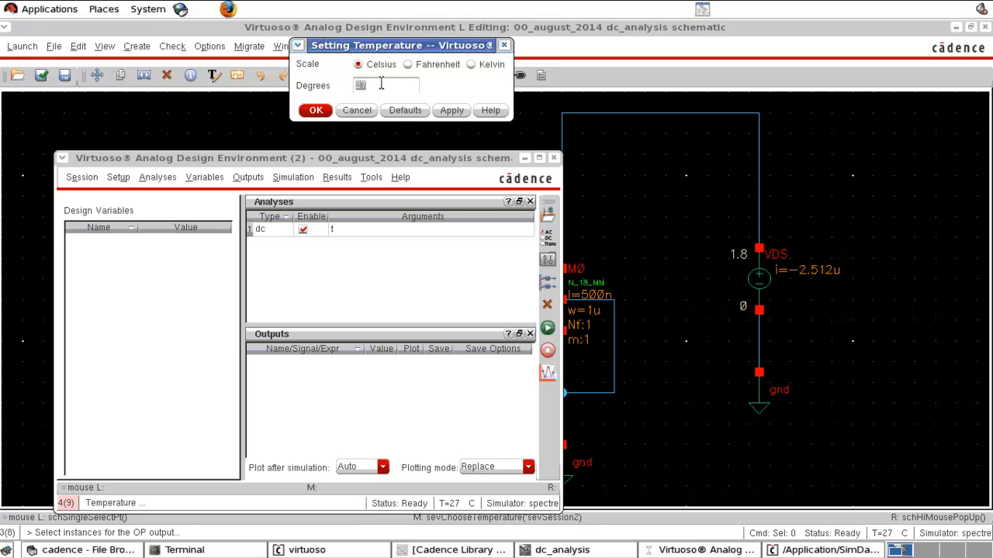
{"action": "type", "text": "100"}
{"action": "left_click", "coordinate": [315, 110]}
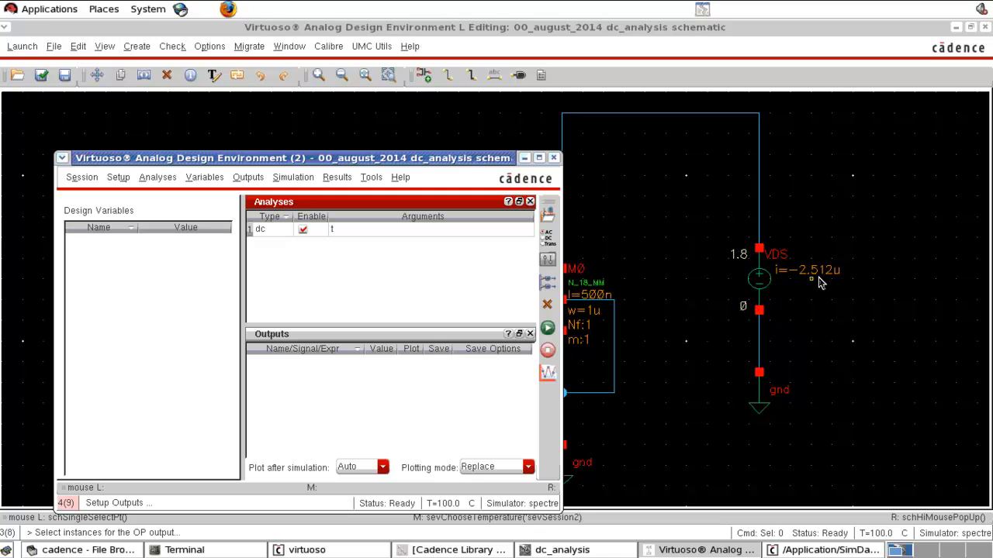
{"action": "left_click", "coordinate": [548, 330]}
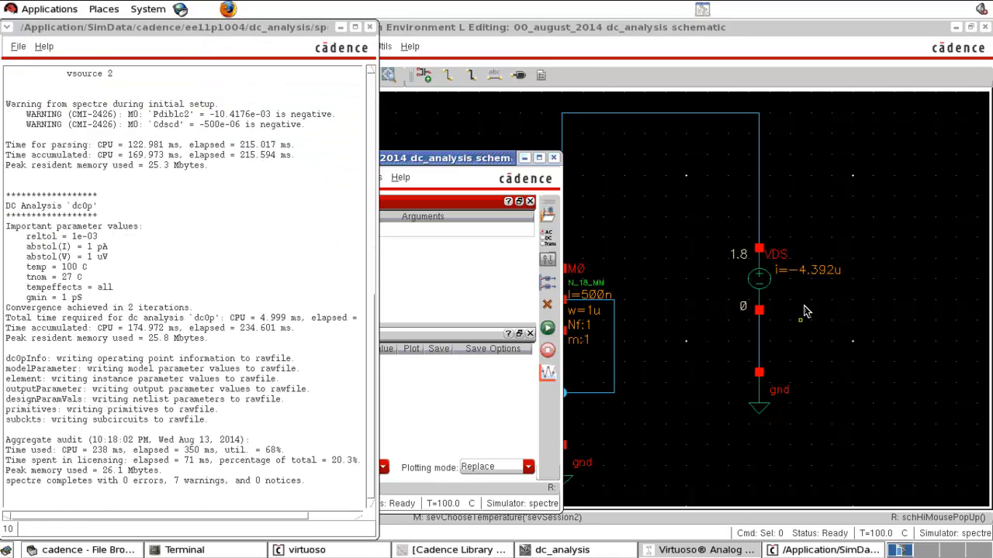
{"action": "left_click", "coordinate": [828, 322]}
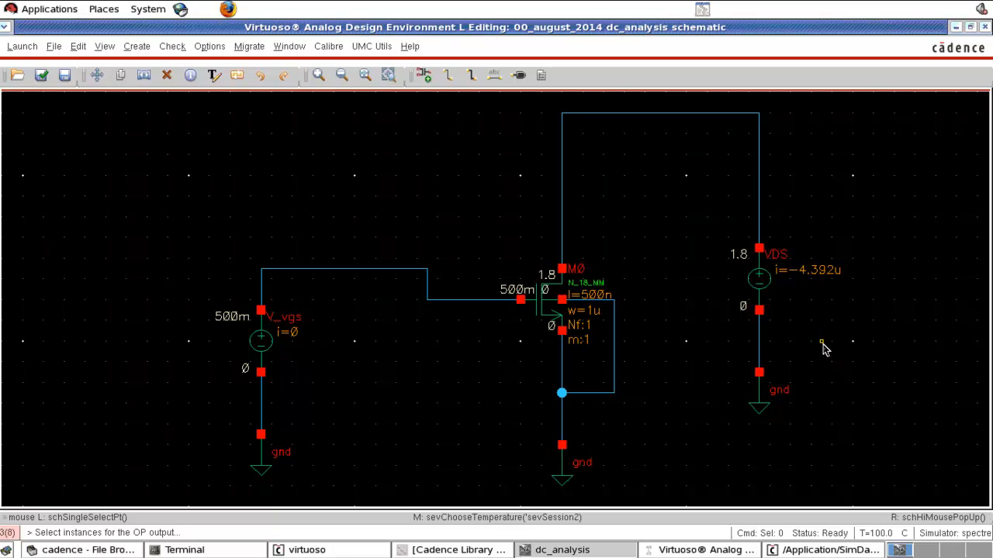
Step: Set the simulation temperature to 27 degrees Celsius and return to the schematic
{"action": "left_click", "coordinate": [703, 552]}
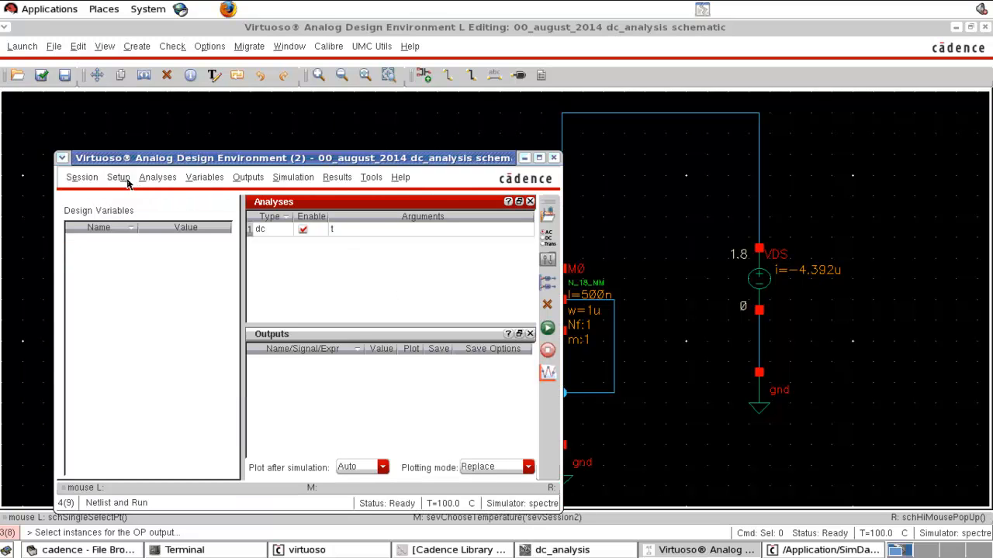
{"action": "left_click", "coordinate": [155, 178]}
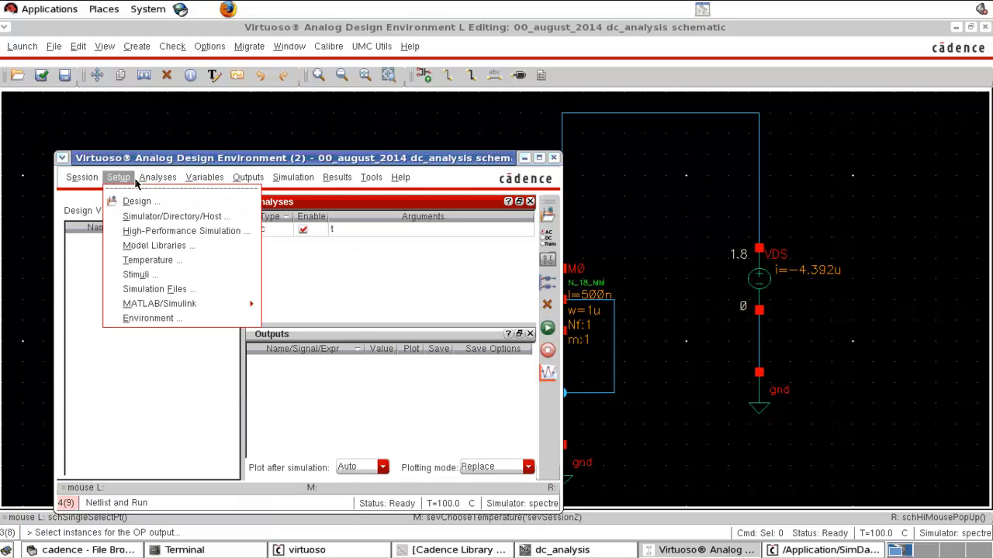
{"action": "mouse_move", "coordinate": [120, 179]}
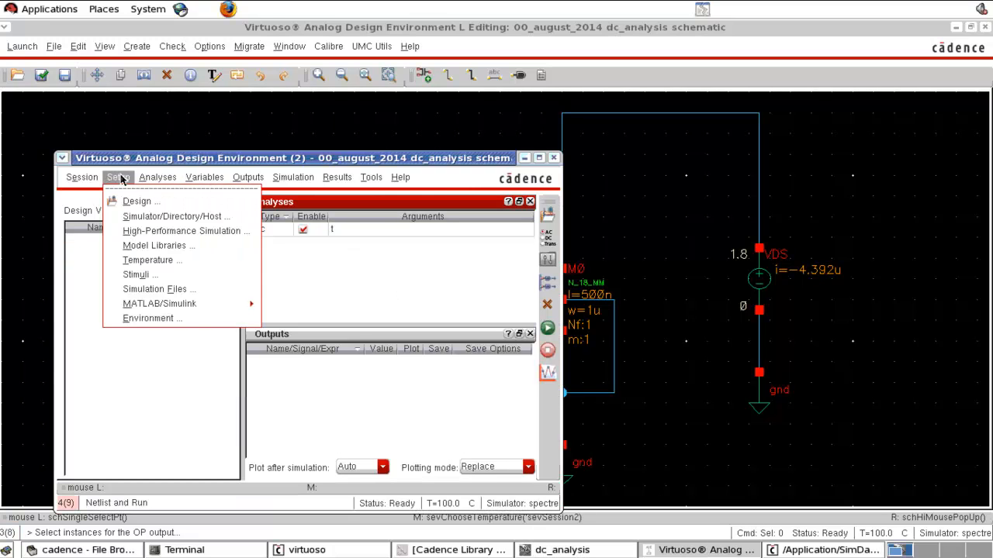
{"action": "left_click", "coordinate": [148, 260]}
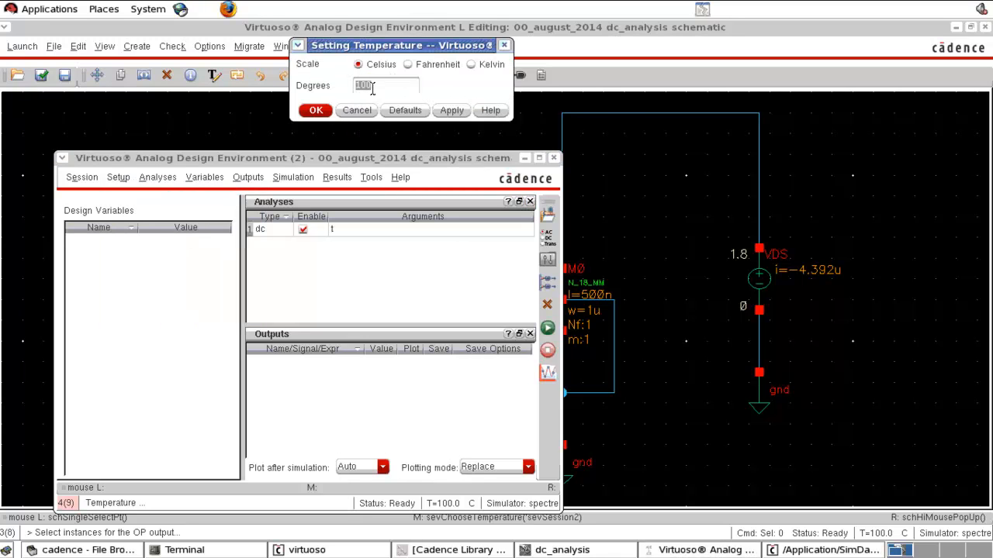
{"action": "type", "text": "27"}
{"action": "left_click", "coordinate": [318, 111]}
{"action": "left_click", "coordinate": [625, 208]}
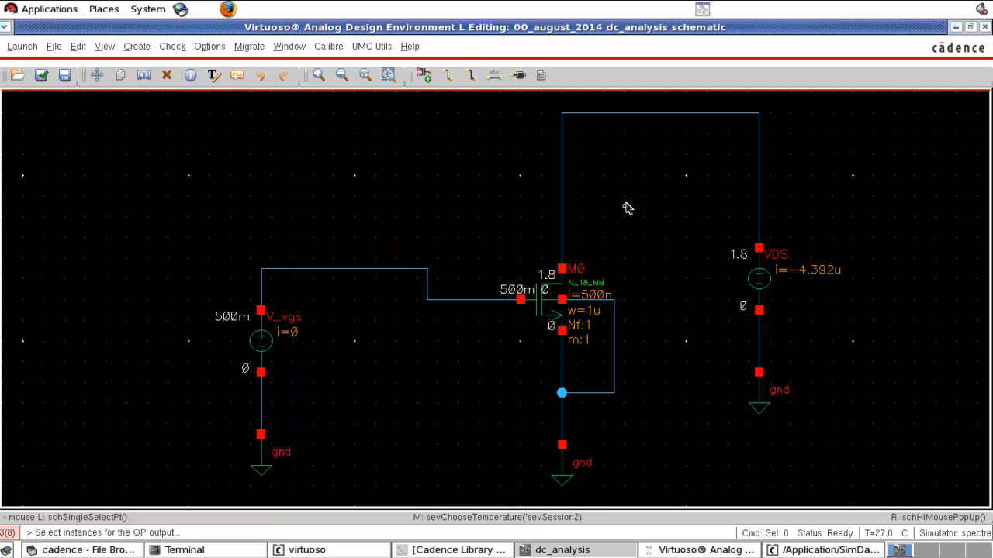
Step: Add the drain terminal current of transistor M0 to the outputs to plot by selecting it on the schematic
{"action": "left_click", "coordinate": [660, 553]}
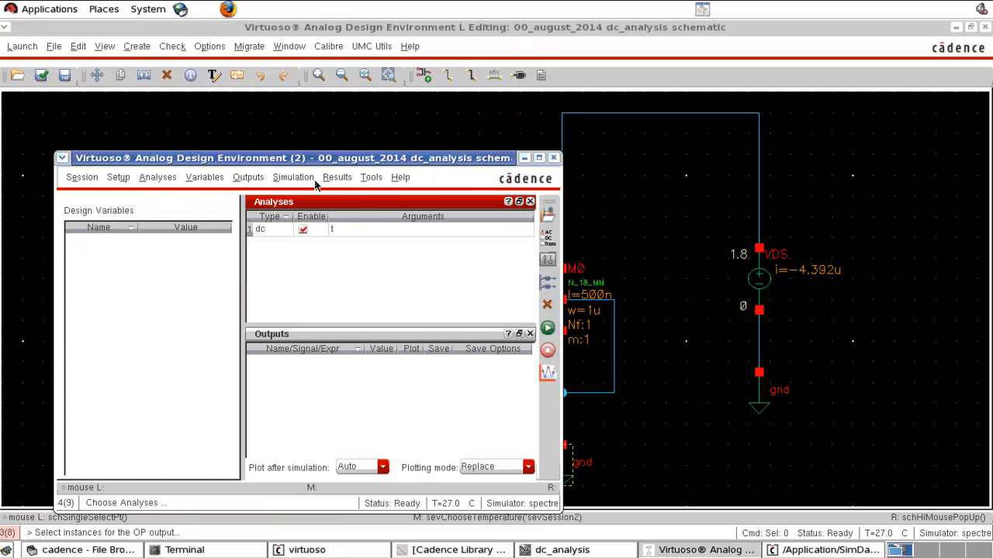
{"action": "left_click", "coordinate": [248, 177]}
{"action": "mouse_move", "coordinate": [261, 233]}
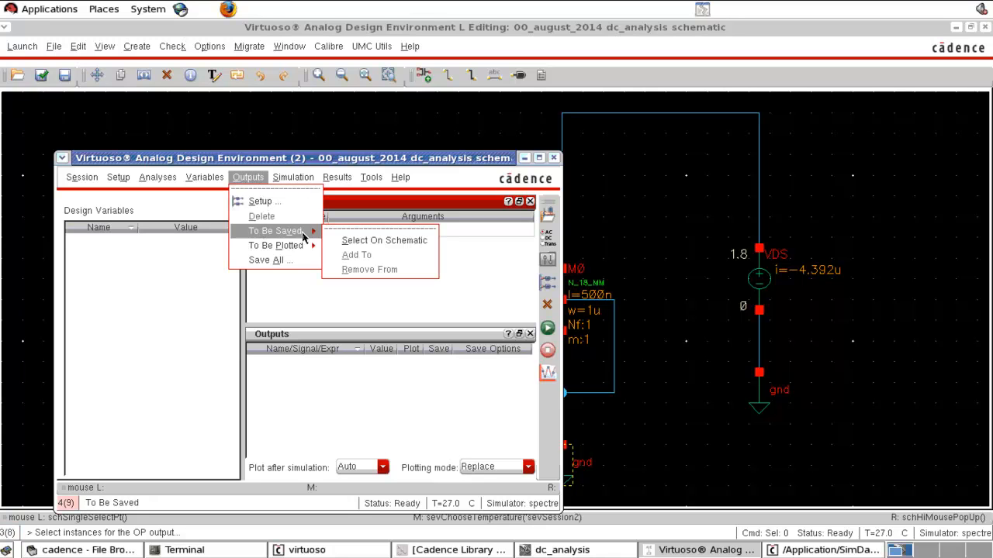
{"action": "mouse_move", "coordinate": [288, 246]}
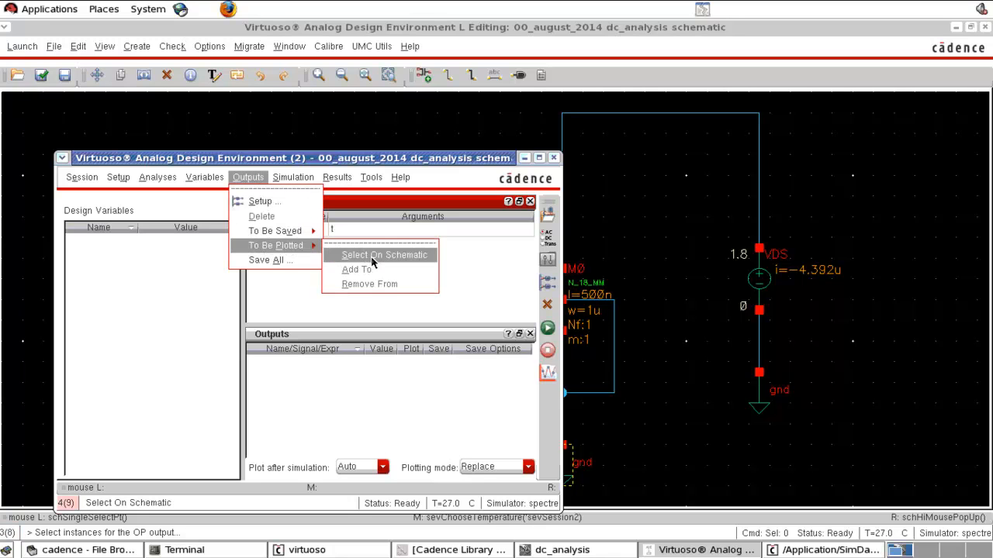
{"action": "left_click", "coordinate": [372, 262]}
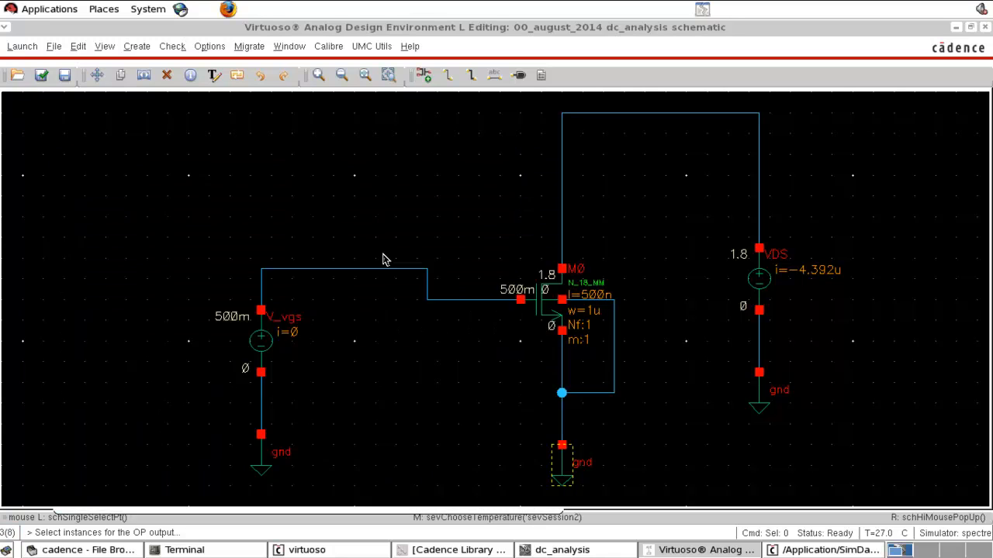
{"action": "left_click", "coordinate": [563, 270]}
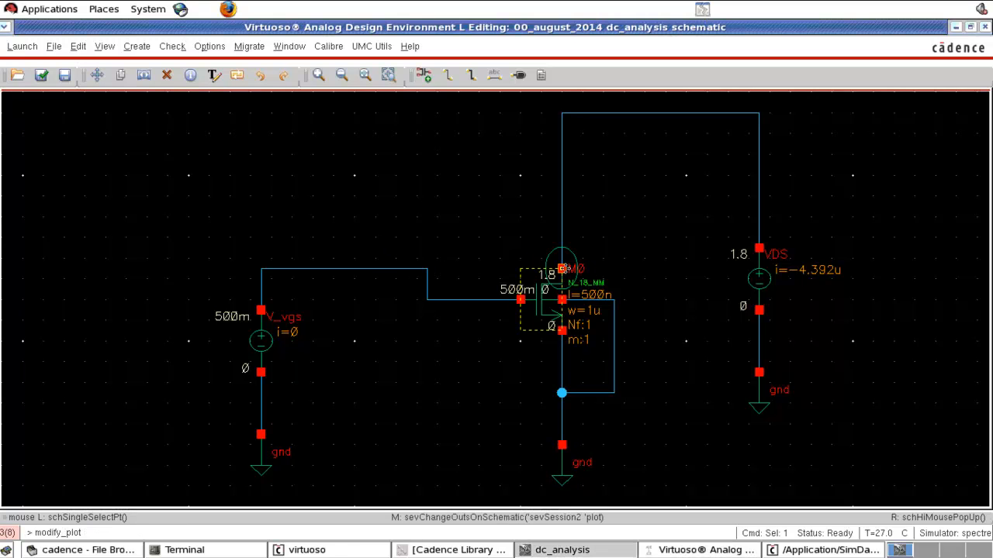
{"action": "left_click", "coordinate": [671, 550]}
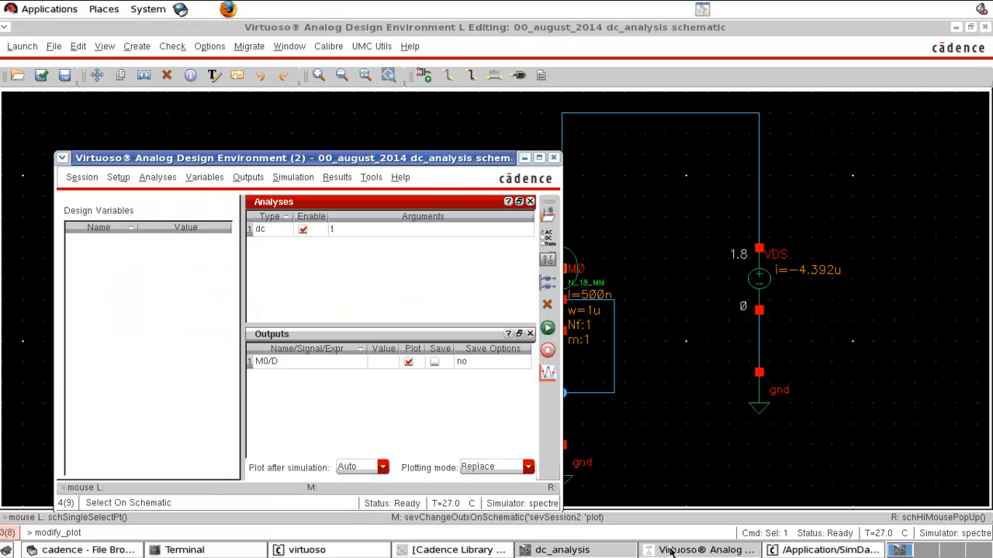
{"action": "left_click", "coordinate": [293, 367]}
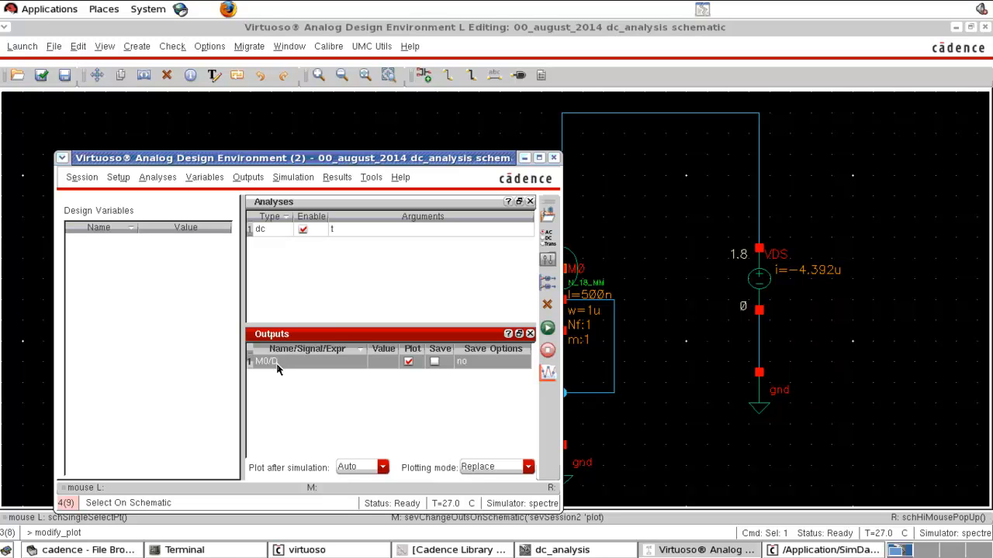
Step: Enable a component parameter sweep in the dc analysis and start selecting the swept component on the schematic
{"action": "left_click", "coordinate": [549, 238]}
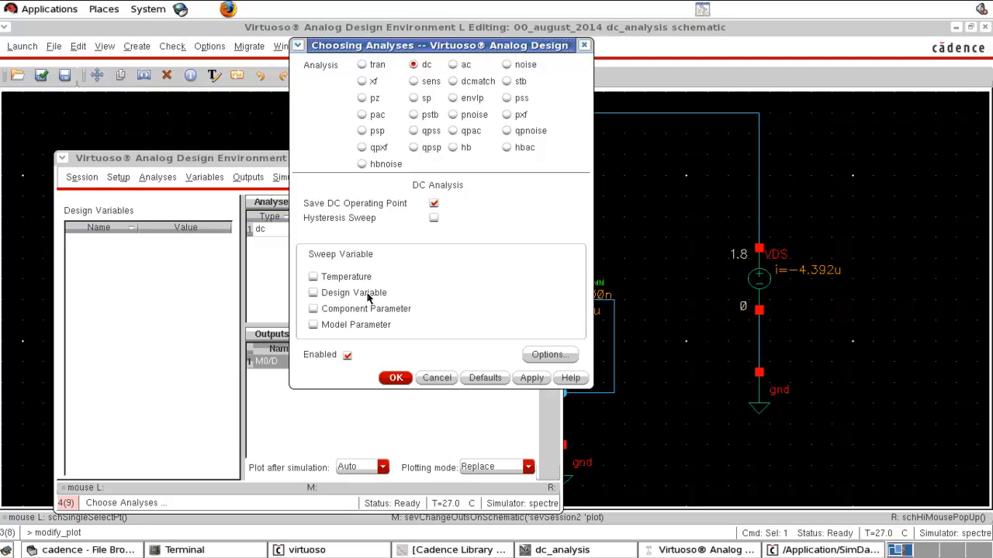
{"action": "left_click", "coordinate": [313, 310]}
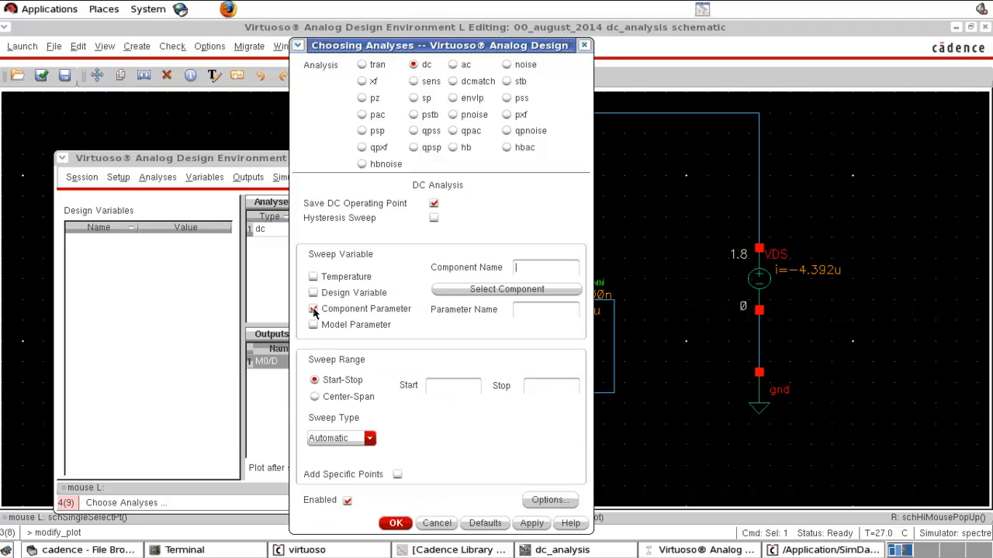
{"action": "left_click", "coordinate": [504, 287]}
{"action": "left_click", "coordinate": [487, 291]}
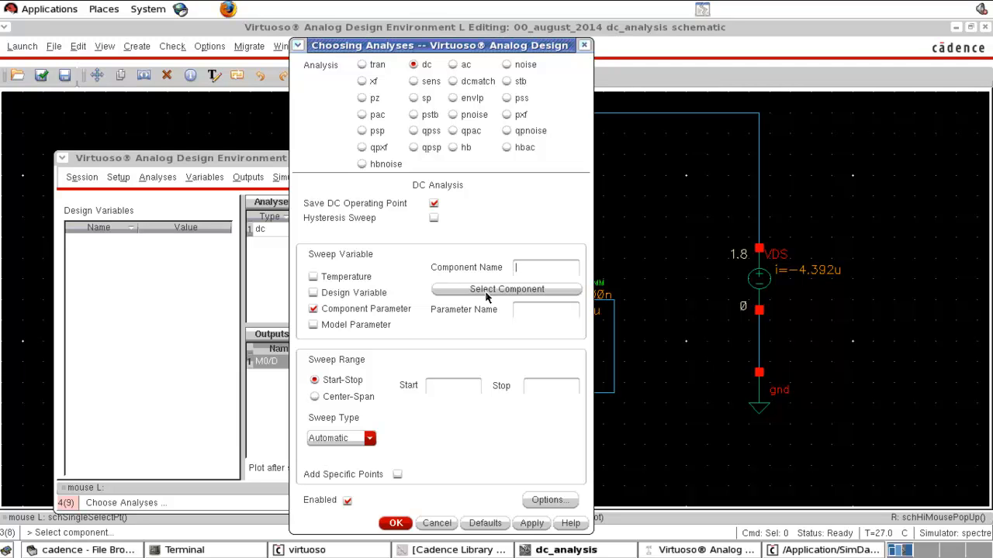
{"action": "left_click_drag", "start_coordinate": [520, 45], "coordinate": [677, 49]}
{"action": "left_click", "coordinate": [377, 165]}
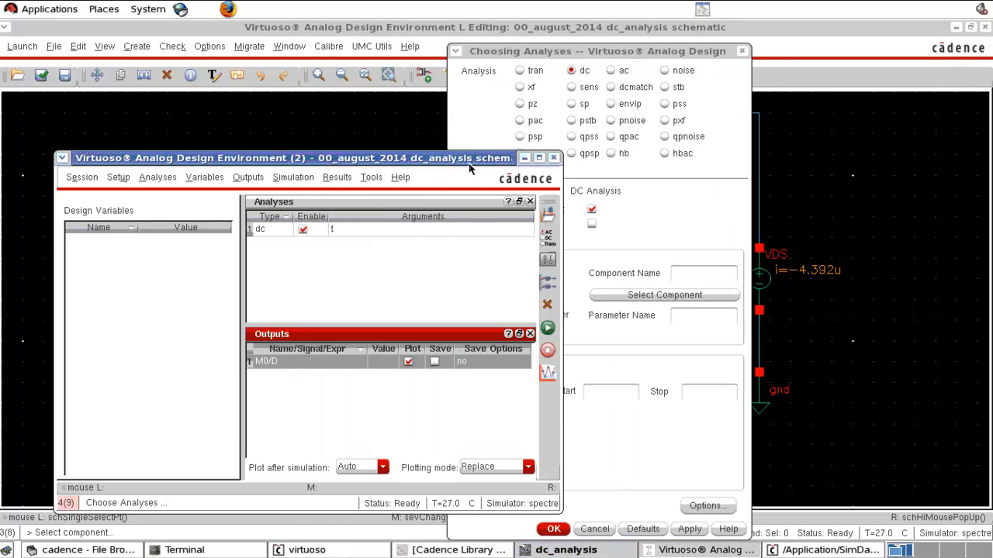
{"action": "left_click", "coordinate": [521, 157]}
{"action": "left_click", "coordinate": [562, 549]}
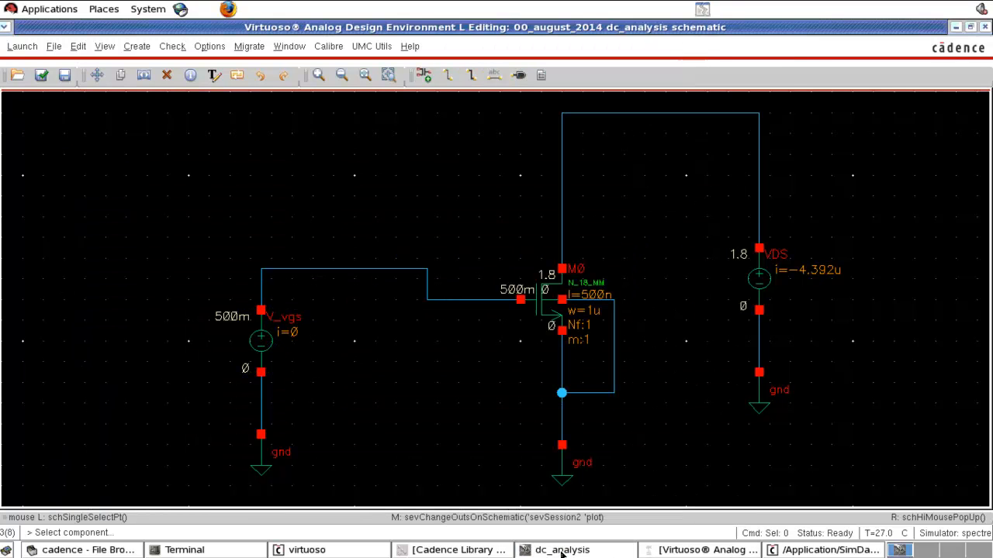
Step: Choose the DC voltage of source V_vgs as the sweep parameter and bring the dc analysis setup back into view
{"action": "left_click", "coordinate": [261, 341]}
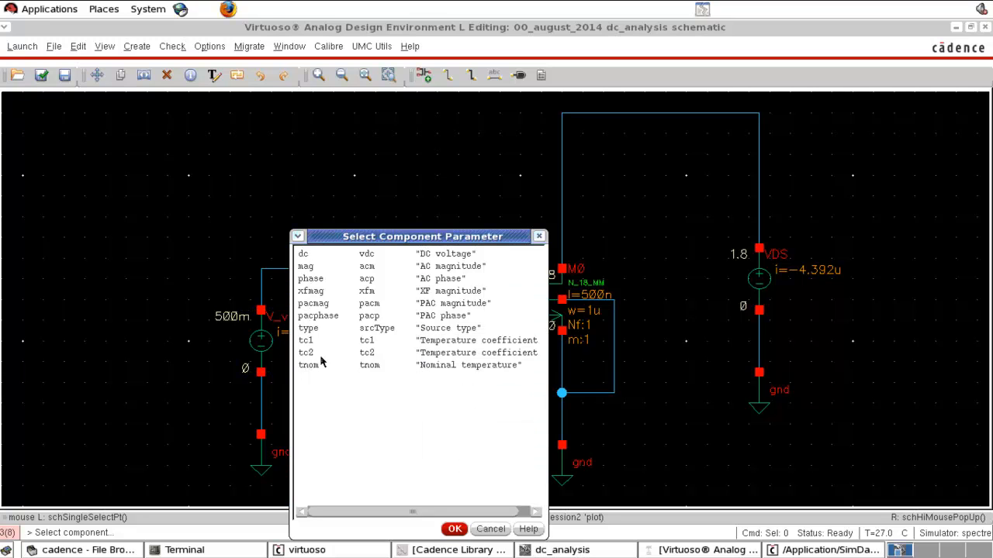
{"action": "left_click_drag", "start_coordinate": [378, 238], "coordinate": [426, 200]}
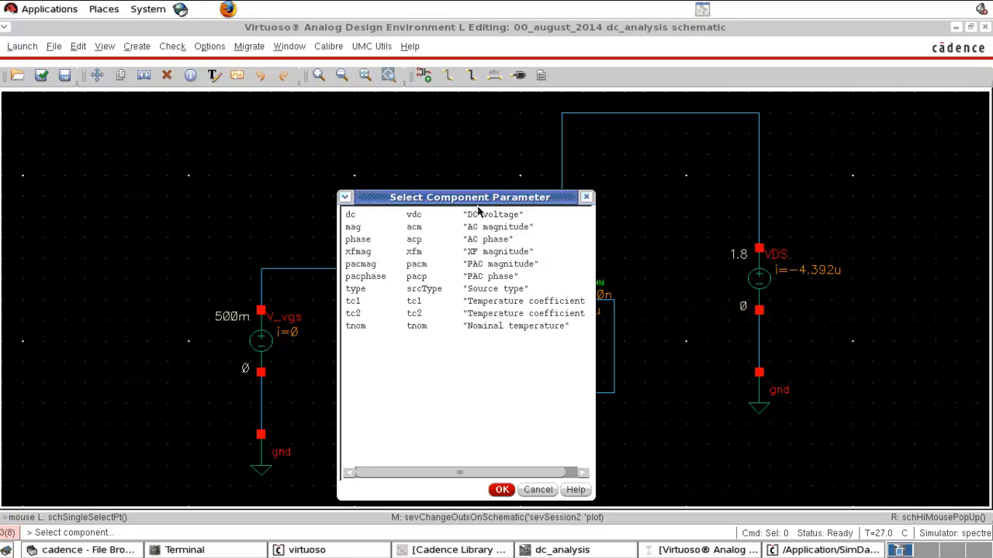
{"action": "left_click", "coordinate": [417, 218]}
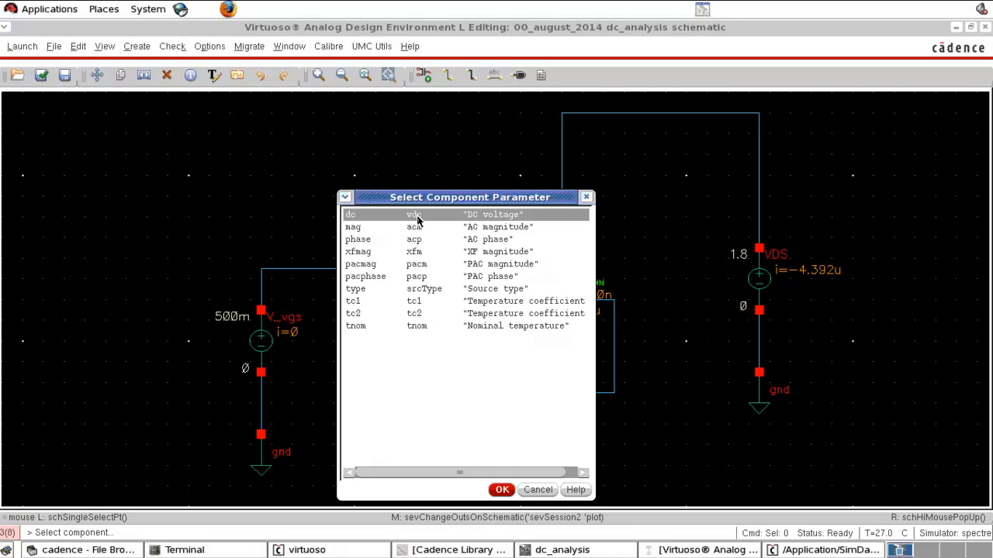
{"action": "left_click", "coordinate": [501, 491]}
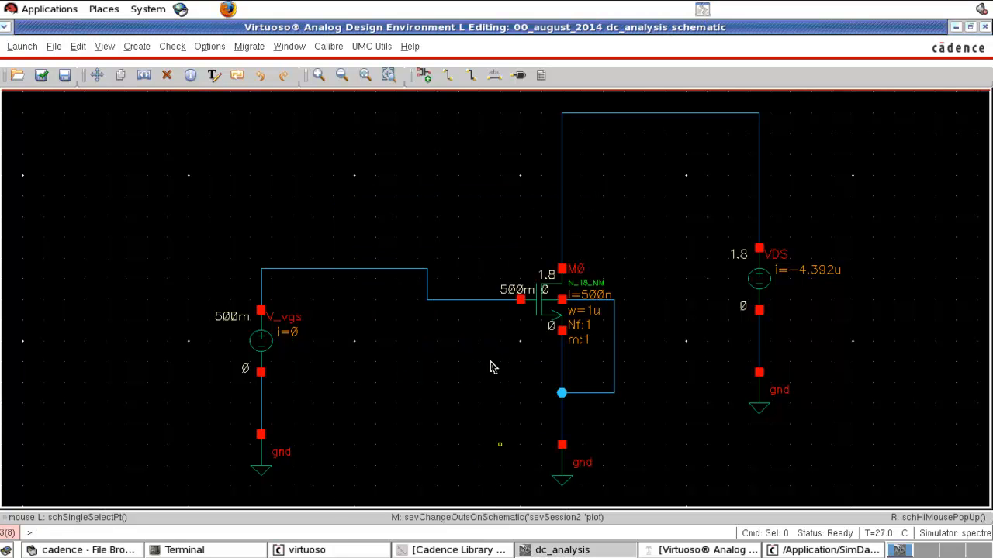
{"action": "left_click", "coordinate": [714, 551]}
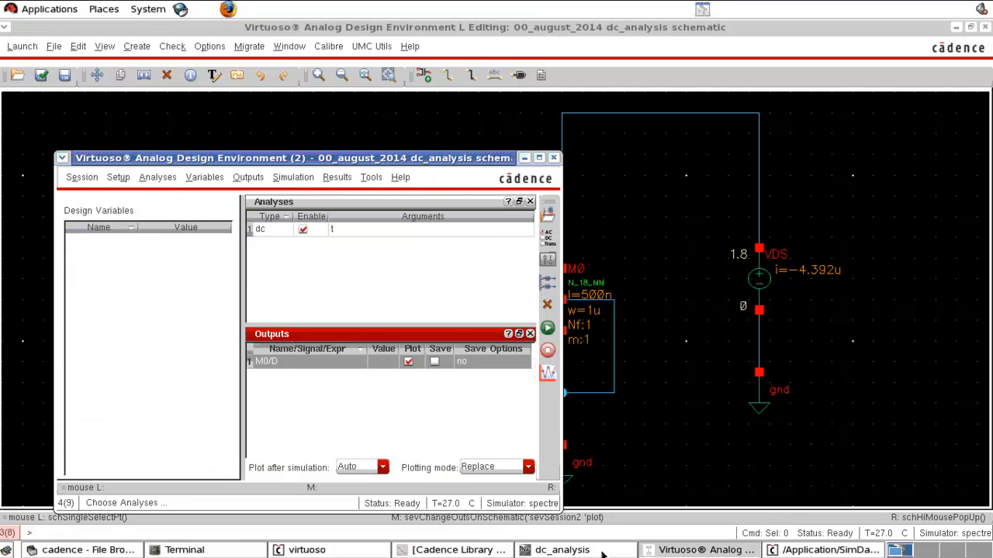
{"action": "left_click", "coordinate": [601, 552]}
{"action": "left_click", "coordinate": [602, 552]}
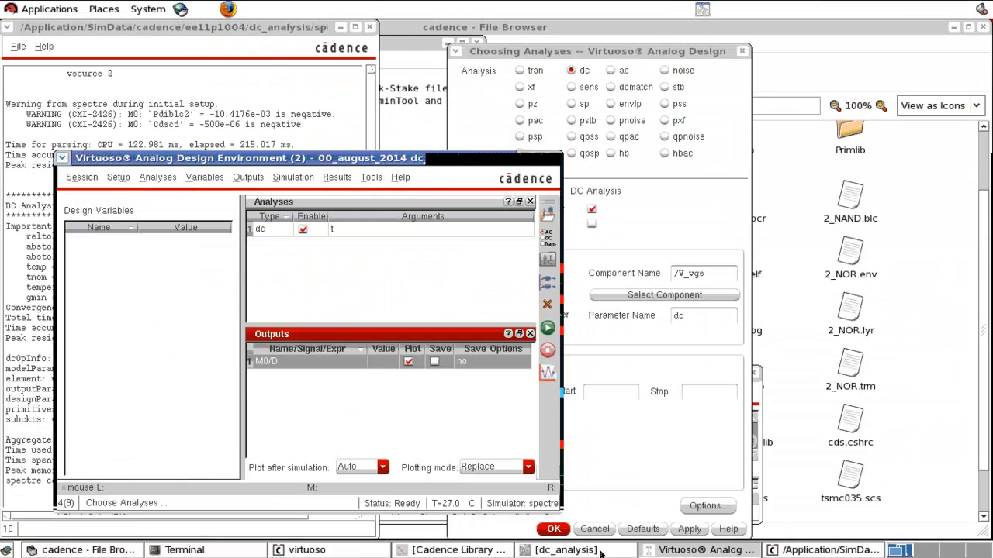
{"action": "left_click", "coordinate": [668, 235]}
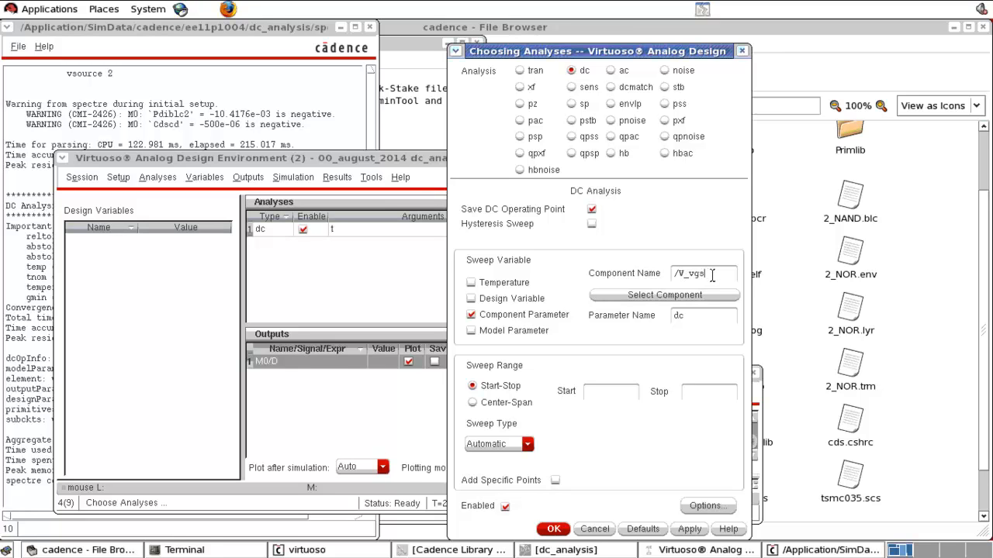
Step: Set the V_vgs sweep range to start at 0 and stop at 1.8
{"action": "left_click", "coordinate": [712, 274]}
{"action": "left_click", "coordinate": [612, 394]}
{"action": "type", "text": "0"}
{"action": "left_click", "coordinate": [717, 394]}
Step: Set the sweep type to Linear with 10 as the number of steps and accept the dc analysis settings
{"action": "left_click", "coordinate": [508, 444]}
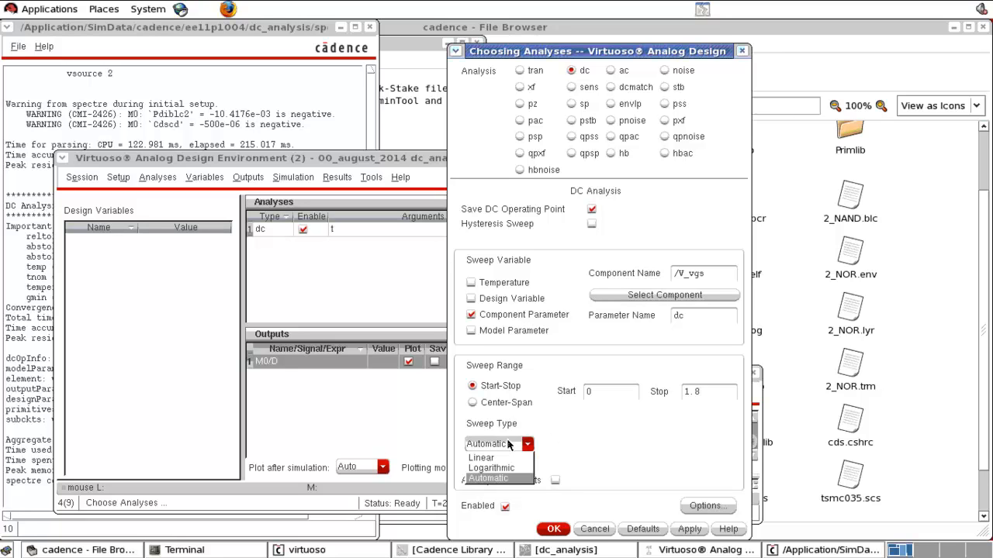
{"action": "left_click", "coordinate": [508, 479]}
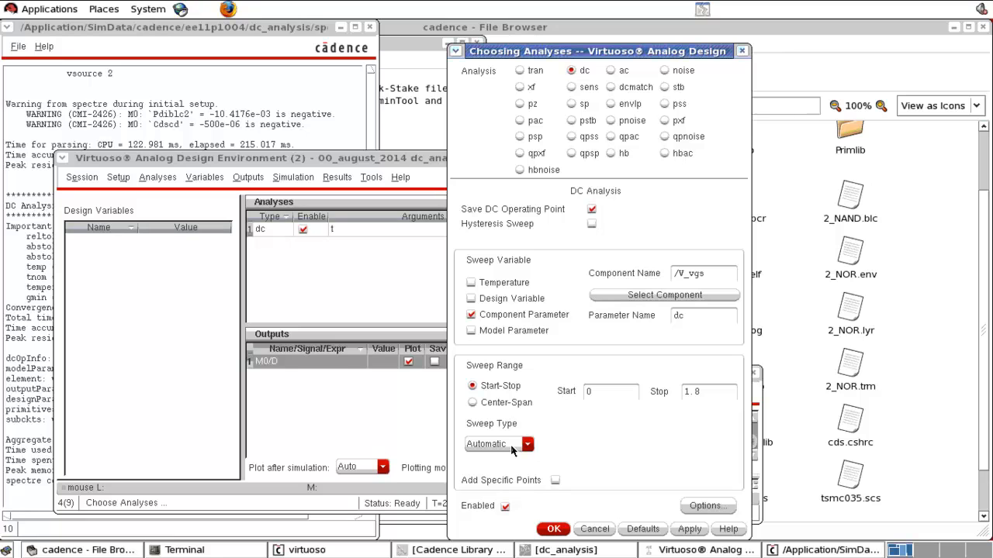
{"action": "left_click", "coordinate": [511, 447]}
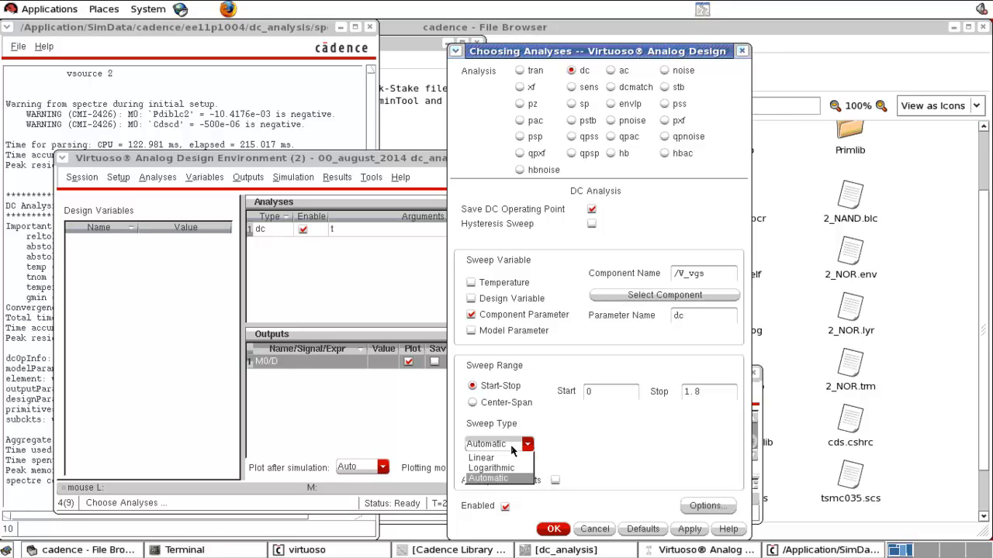
{"action": "left_click", "coordinate": [506, 458]}
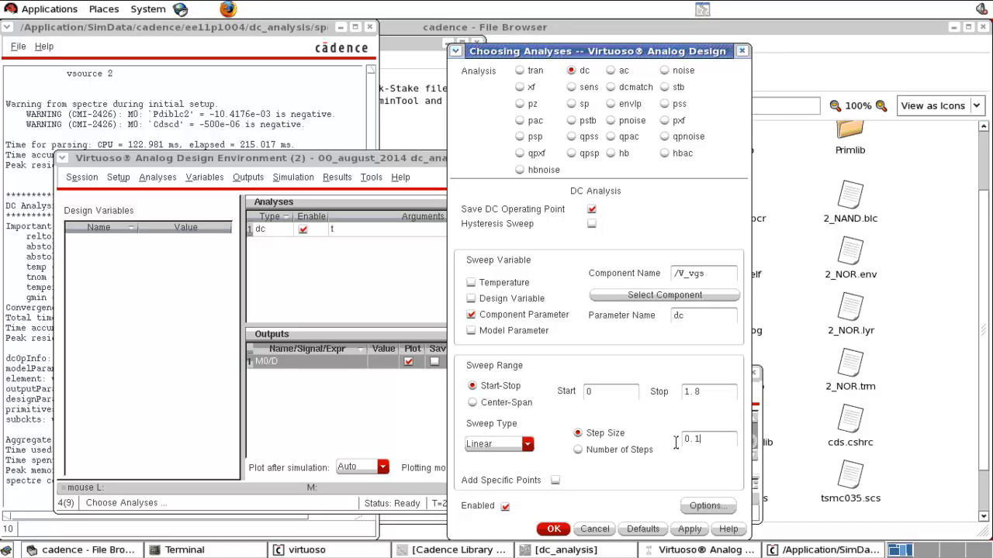
{"action": "left_click", "coordinate": [630, 458]}
{"action": "left_click", "coordinate": [554, 530]}
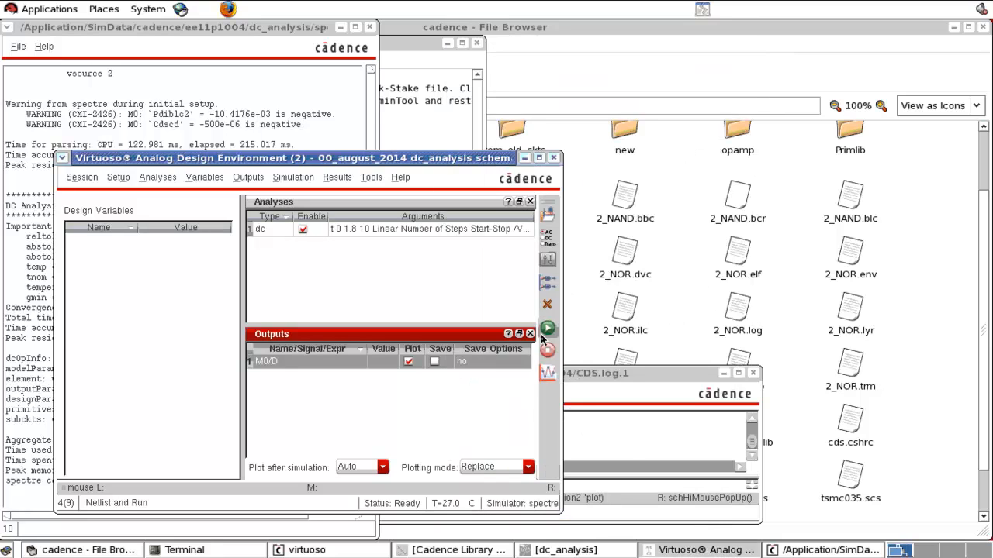
Step: Recheck the dc sweep settings, run the simulation and maximize the resulting DC response plot
{"action": "left_click", "coordinate": [548, 245]}
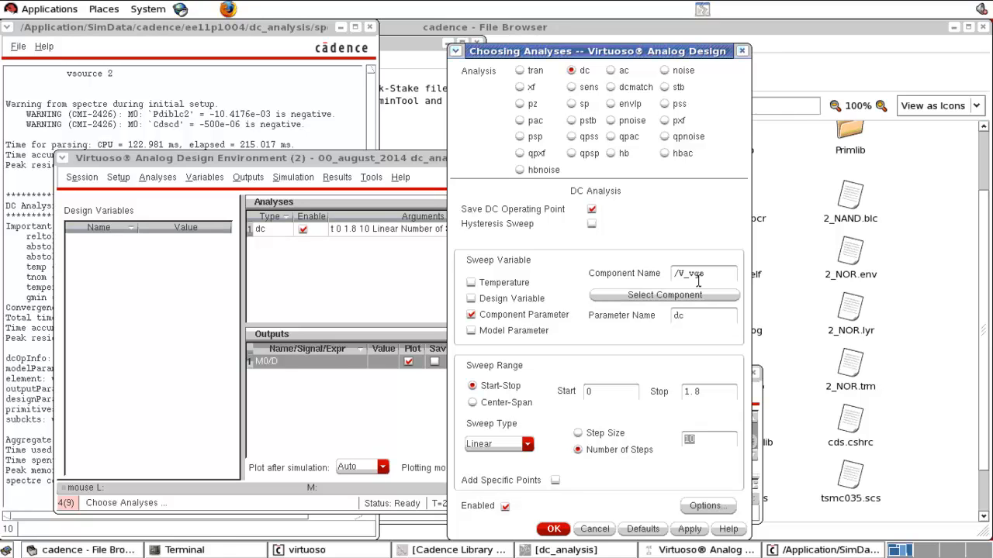
{"action": "left_click", "coordinate": [586, 530]}
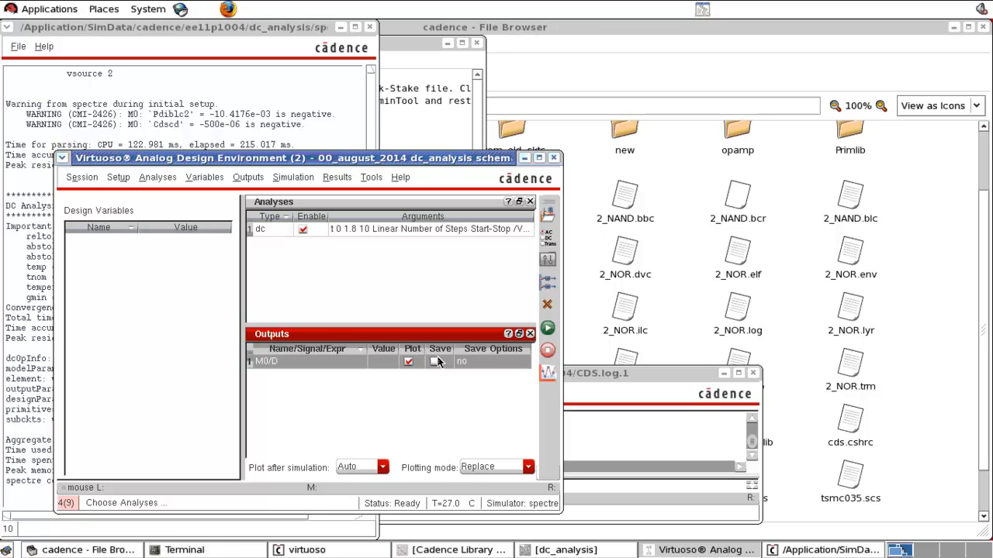
{"action": "left_click", "coordinate": [548, 331]}
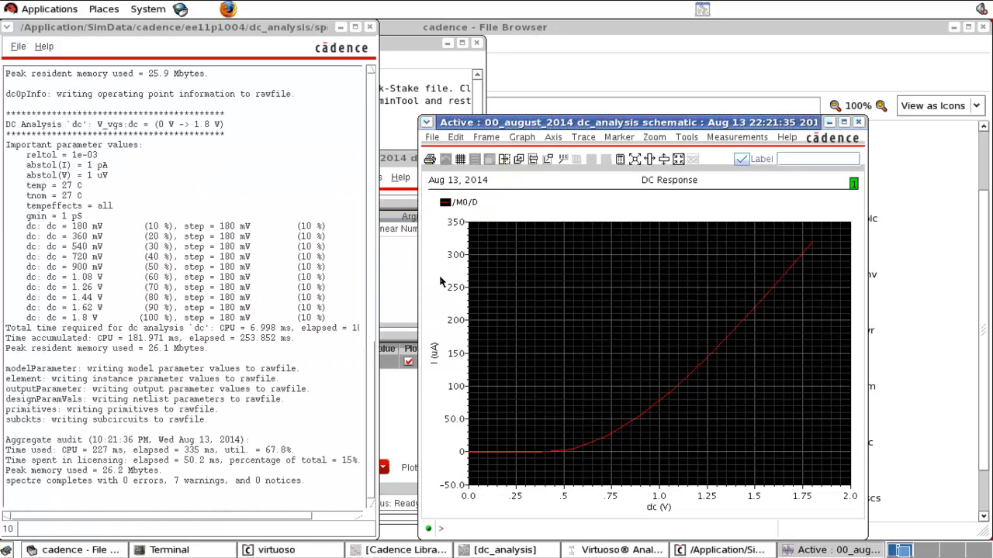
{"action": "left_click", "coordinate": [843, 123]}
Step: Set the /M0/D drain current trace's line thickness to Bold, and close the DC response plot
{"action": "left_click", "coordinate": [596, 335]}
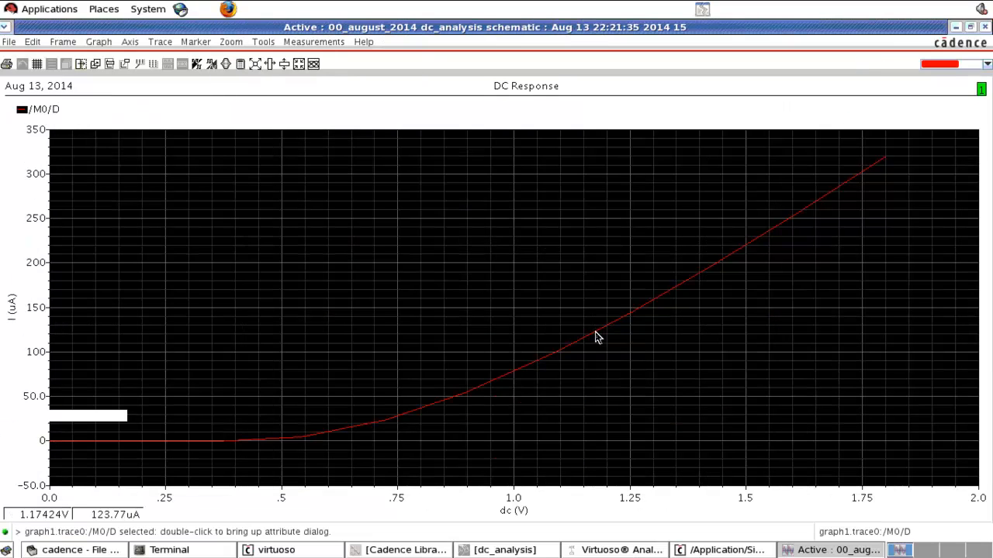
{"action": "right_click", "coordinate": [596, 335]}
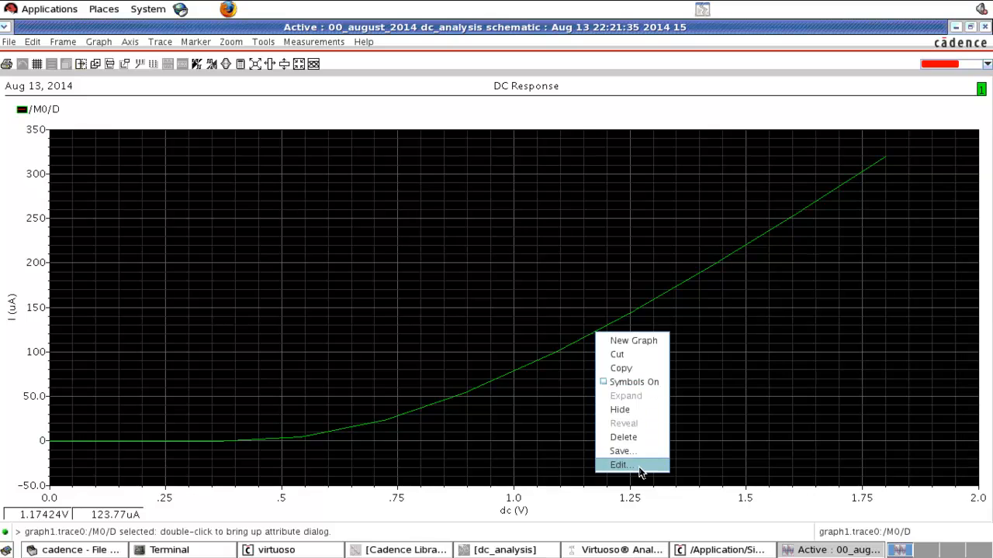
{"action": "left_click", "coordinate": [641, 466]}
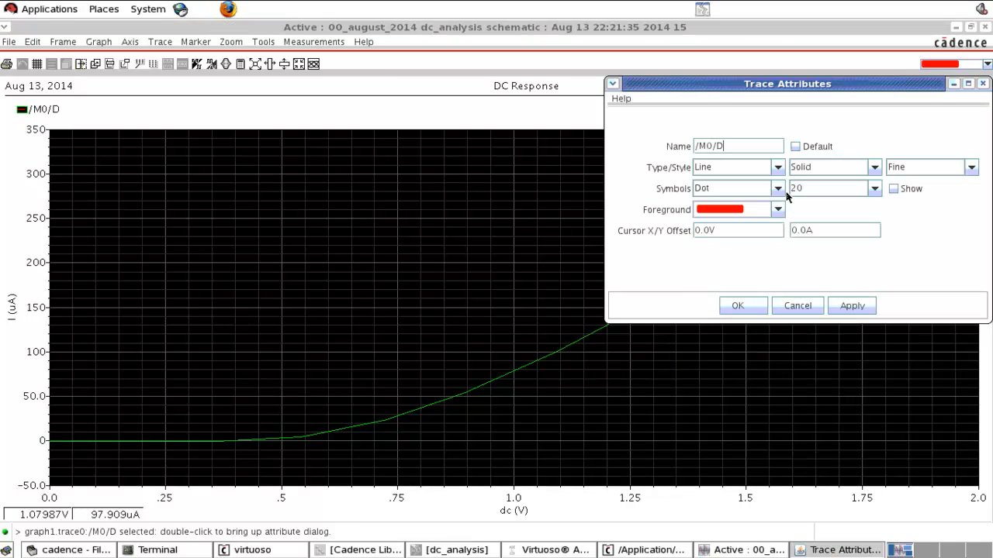
{"action": "left_click", "coordinate": [942, 171]}
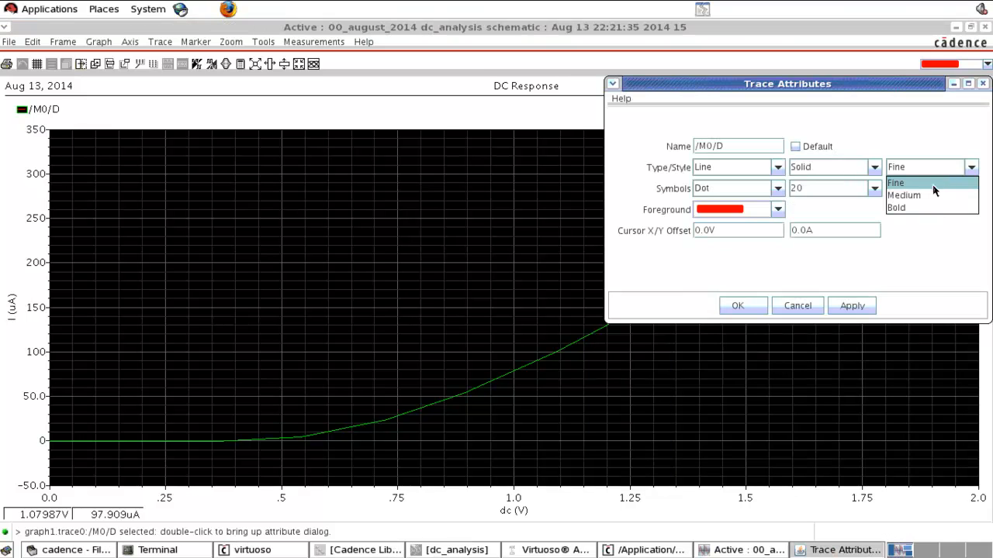
{"action": "left_click", "coordinate": [900, 208]}
{"action": "left_click", "coordinate": [743, 307]}
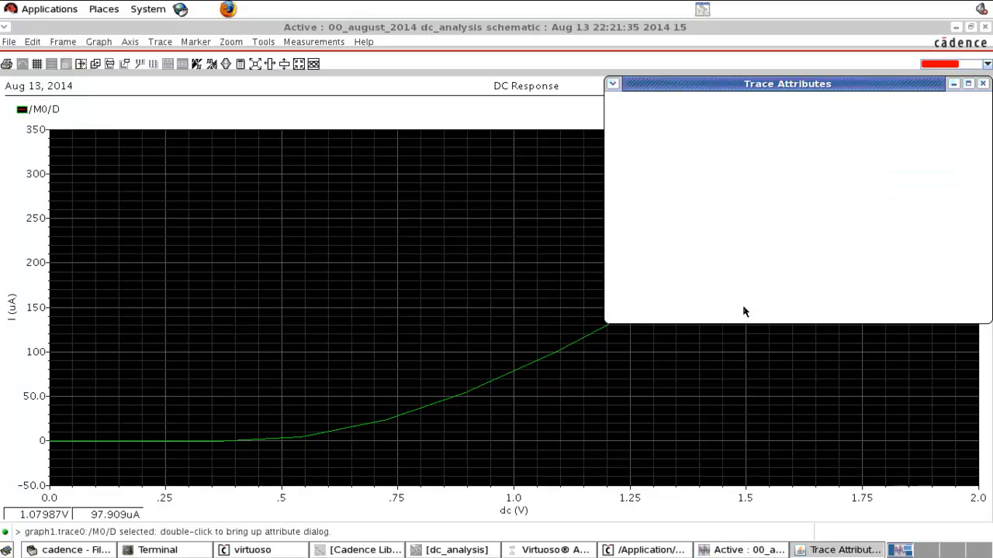
{"action": "left_click", "coordinate": [690, 362]}
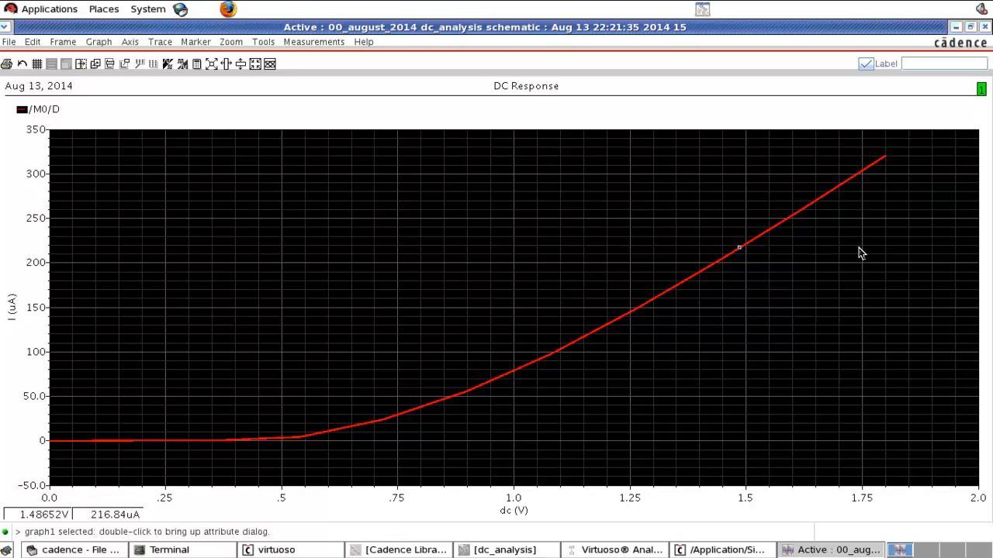
{"action": "left_click", "coordinate": [985, 28]}
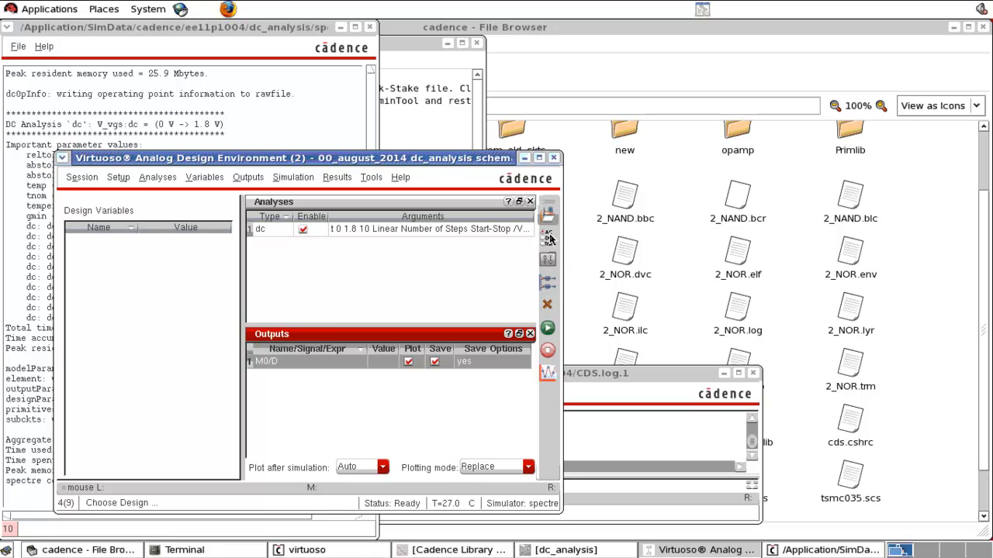
Step: Choose the DC voltage of source VDS as the dc sweep parameter and bring the analysis setup back into view
{"action": "left_click", "coordinate": [547, 241]}
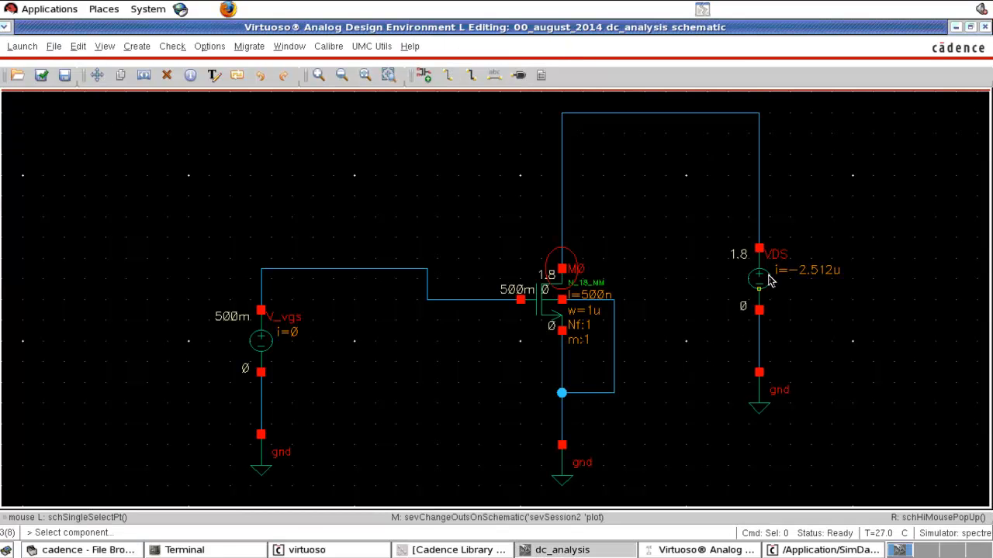
{"action": "left_click", "coordinate": [772, 278]}
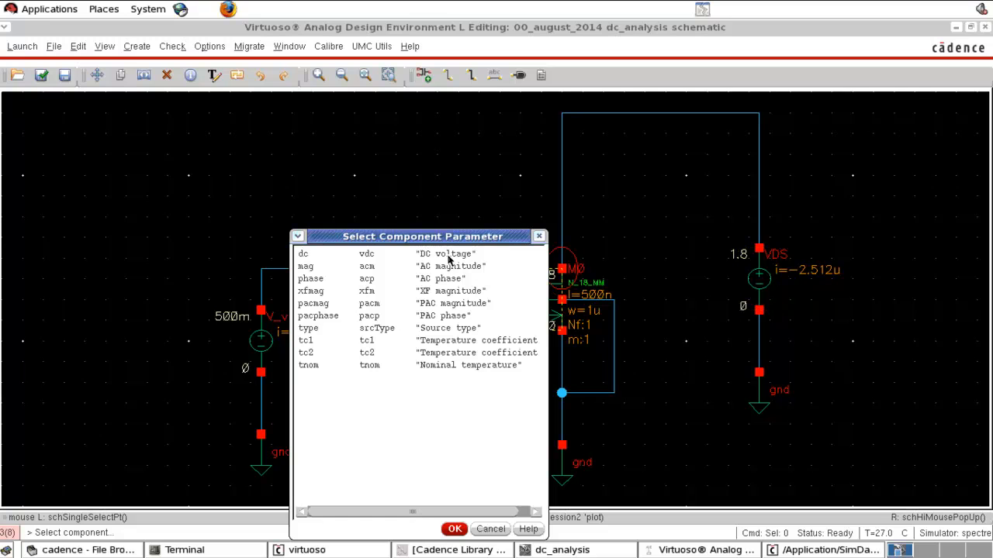
{"action": "left_click", "coordinate": [427, 256]}
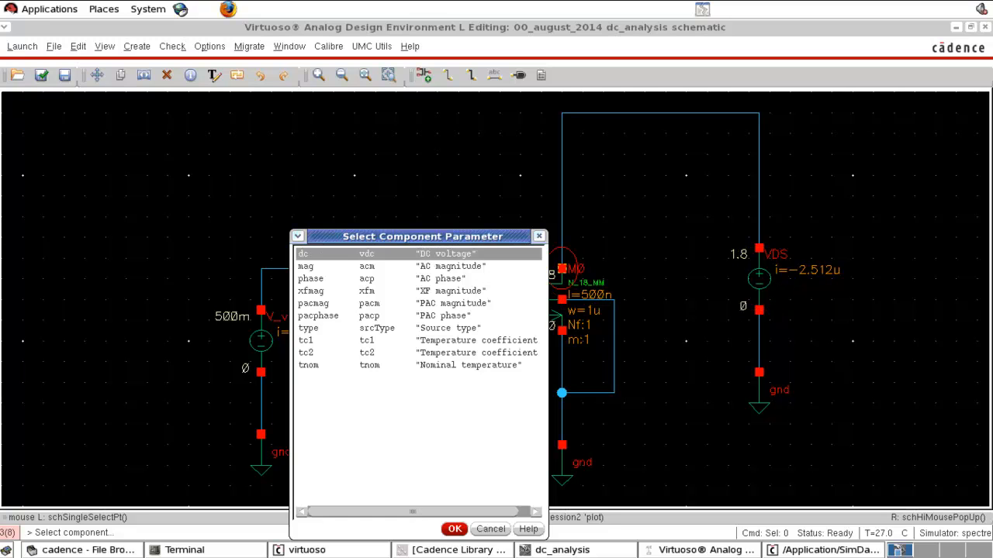
{"action": "left_click", "coordinate": [454, 530]}
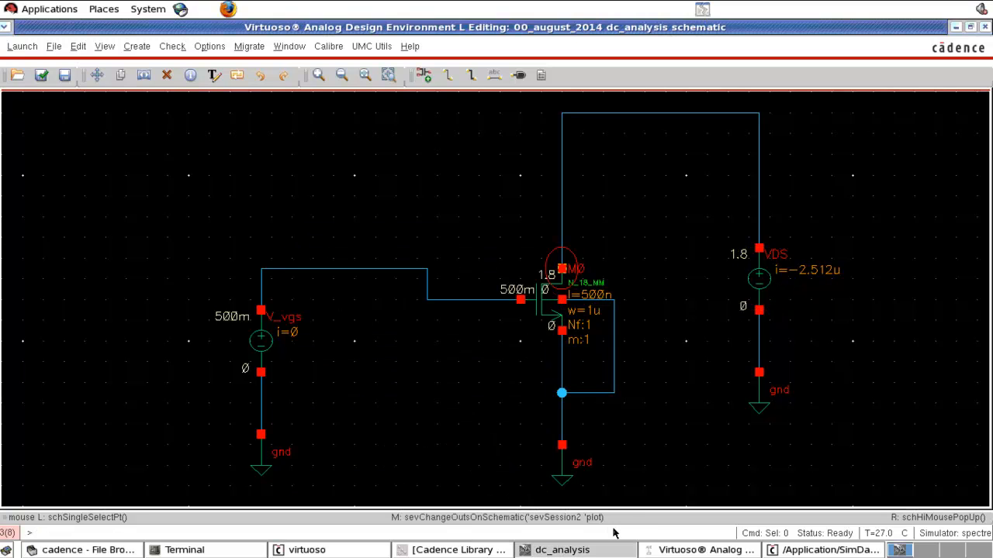
{"action": "left_click", "coordinate": [686, 550]}
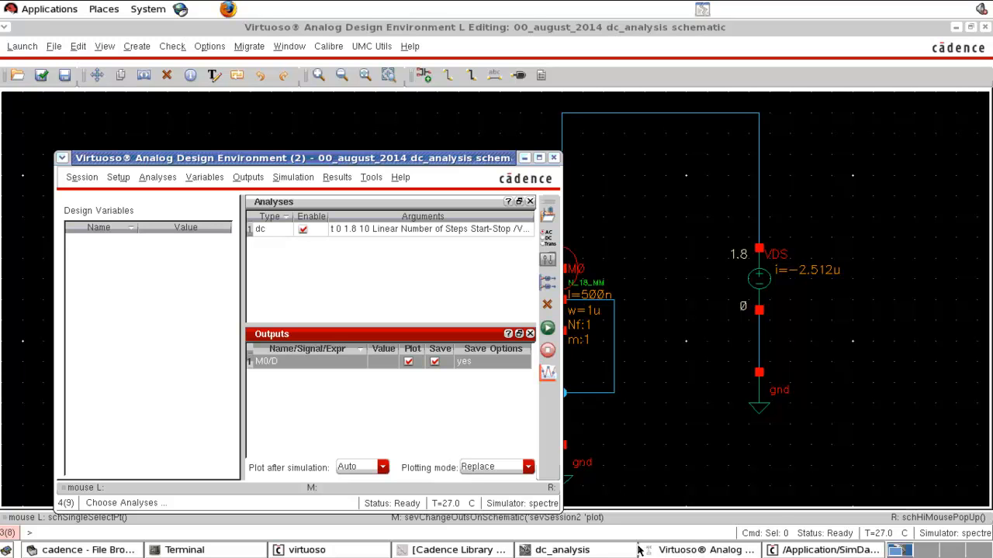
{"action": "left_click", "coordinate": [679, 550]}
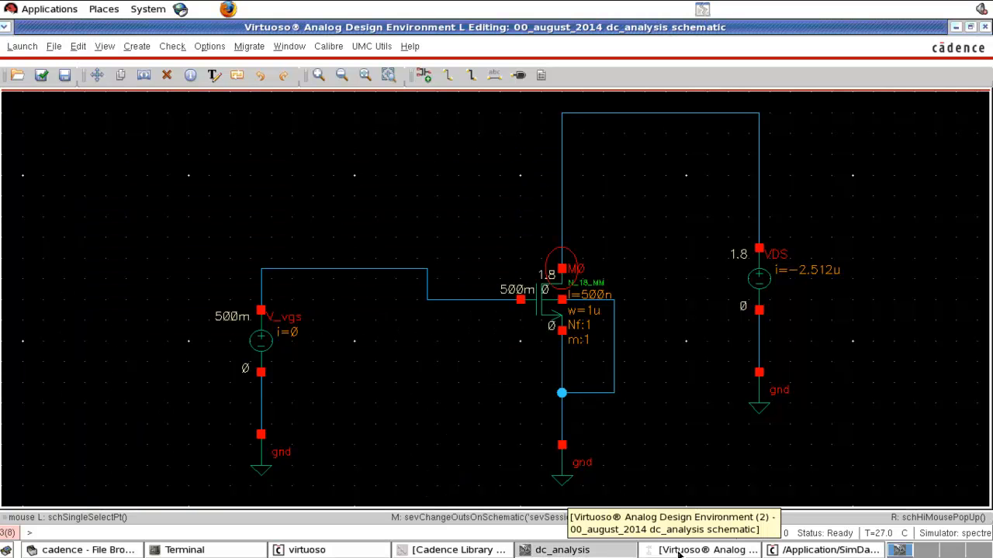
{"action": "left_click", "coordinate": [562, 550]}
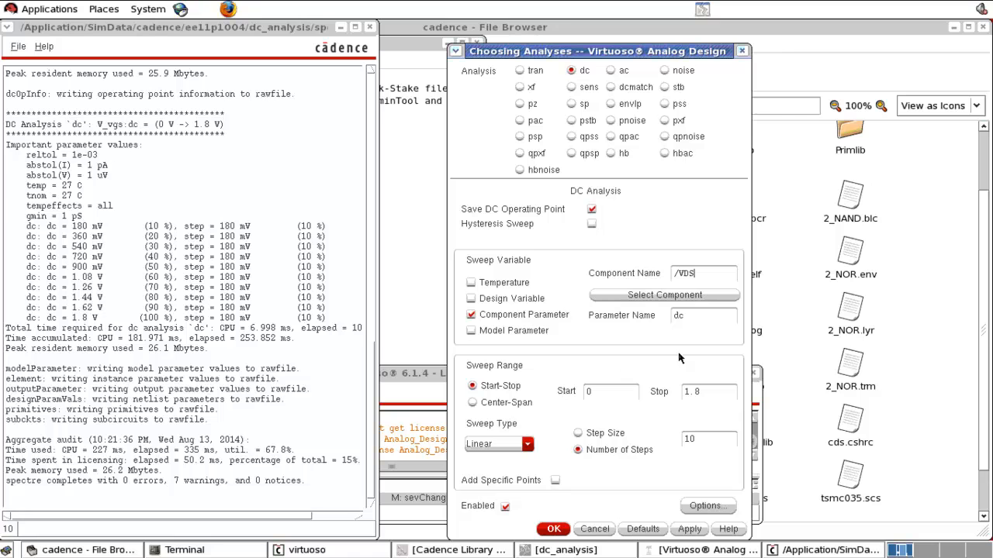
Step: Set the VDS sweep to a linear step size of 400m and accept the dc analysis settings
{"action": "left_click_drag", "start_coordinate": [704, 273], "coordinate": [672, 274]}
{"action": "left_click", "coordinate": [614, 396]}
{"action": "left_click", "coordinate": [598, 436]}
{"action": "left_click", "coordinate": [554, 530]}
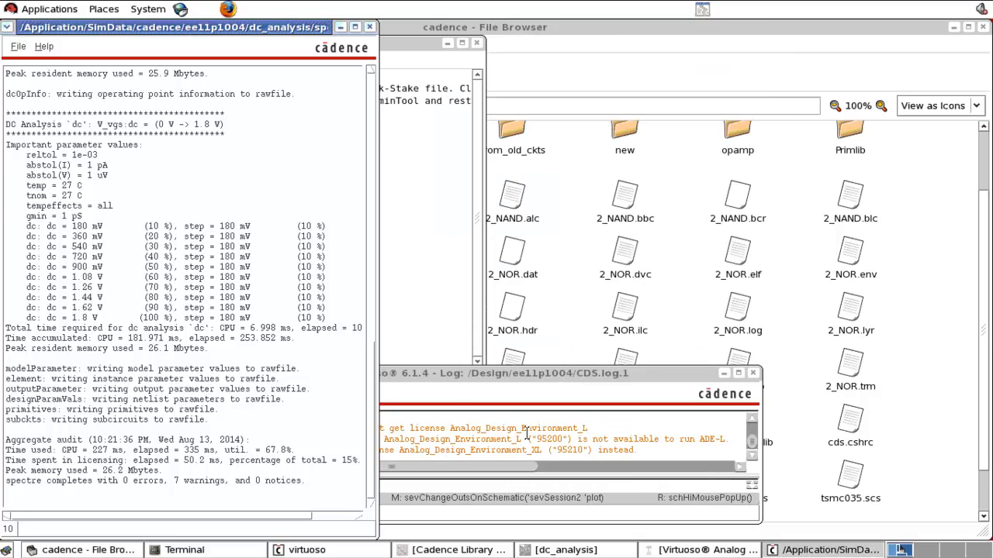
Step: Close the old simulation output log and bring the dc_analysis schematic and its simulation setup back into view
{"action": "left_click", "coordinate": [370, 27]}
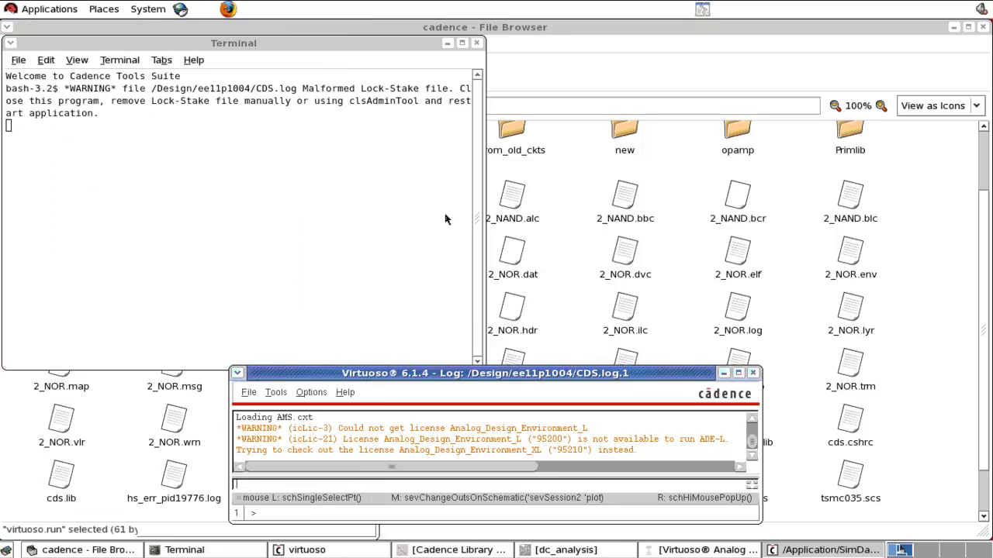
{"action": "left_click", "coordinate": [552, 550]}
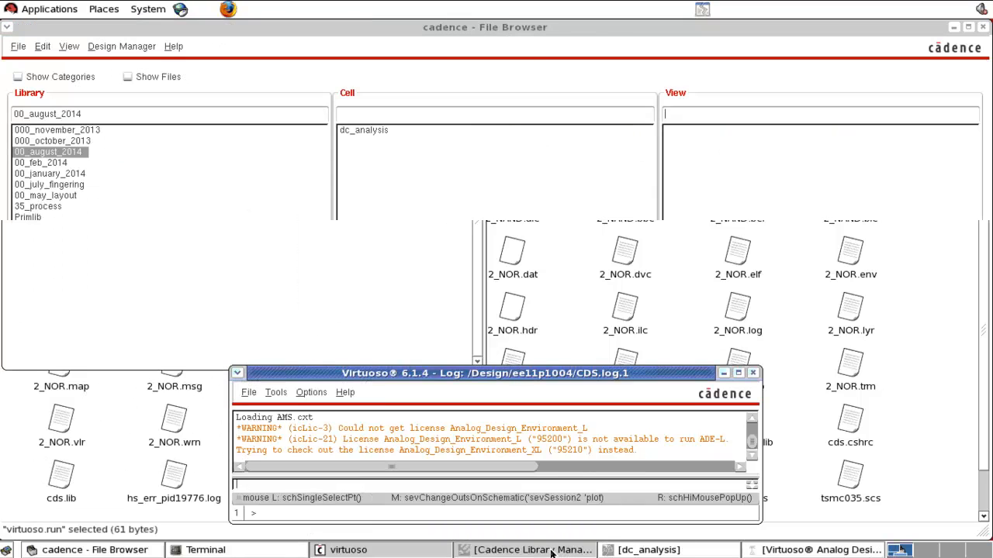
{"action": "left_click", "coordinate": [620, 550]}
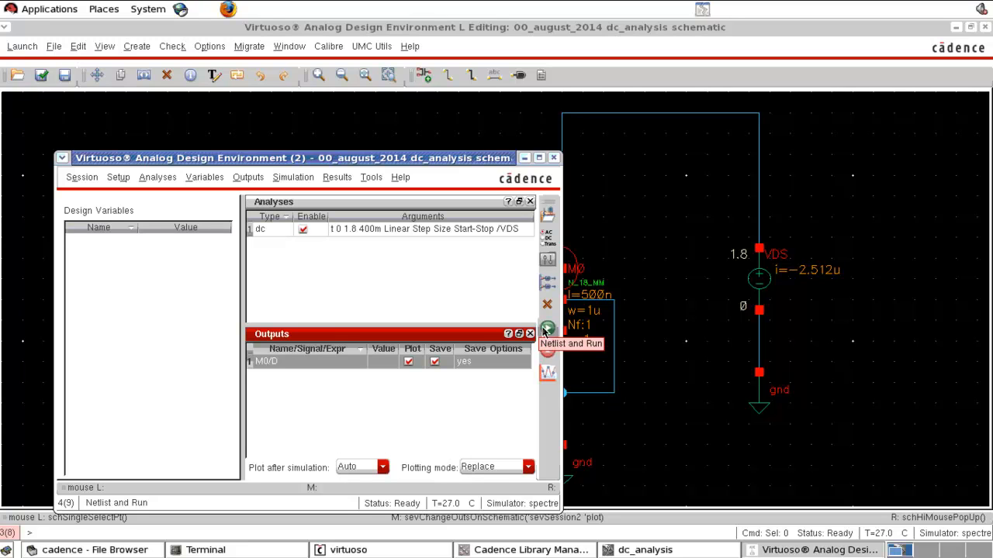
Step: Run the VDS sweep simulation and maximize the resulting DC response plot
{"action": "left_click", "coordinate": [547, 328]}
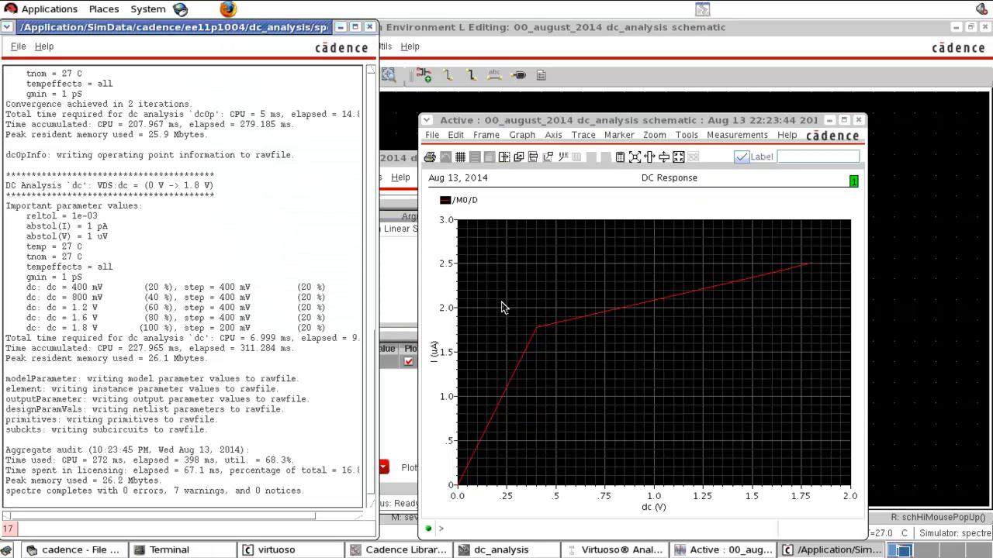
{"action": "left_click", "coordinate": [827, 138]}
{"action": "left_click", "coordinate": [843, 120]}
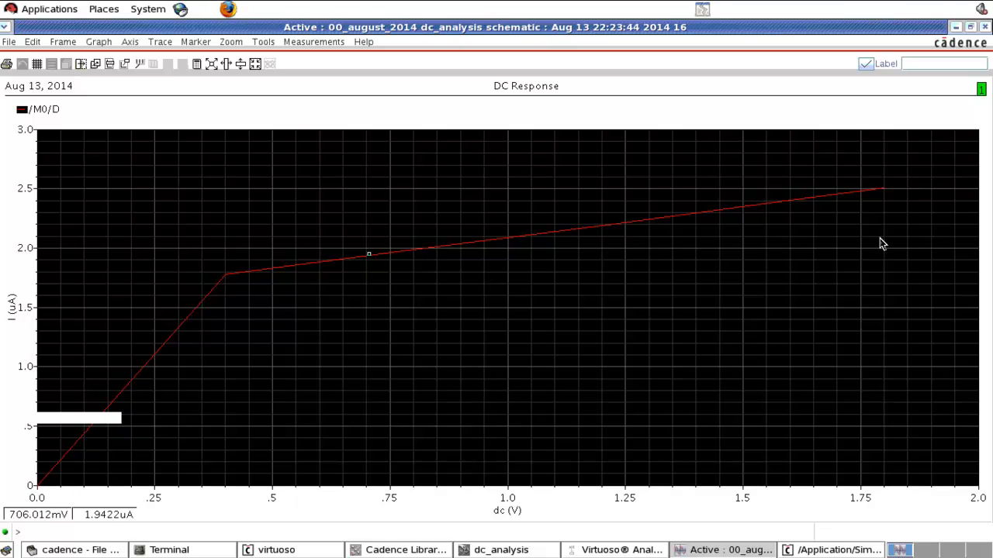
Step: Change the VDS sweep's step size to 0.1 and accept the dc analysis settings
{"action": "left_click", "coordinate": [624, 550]}
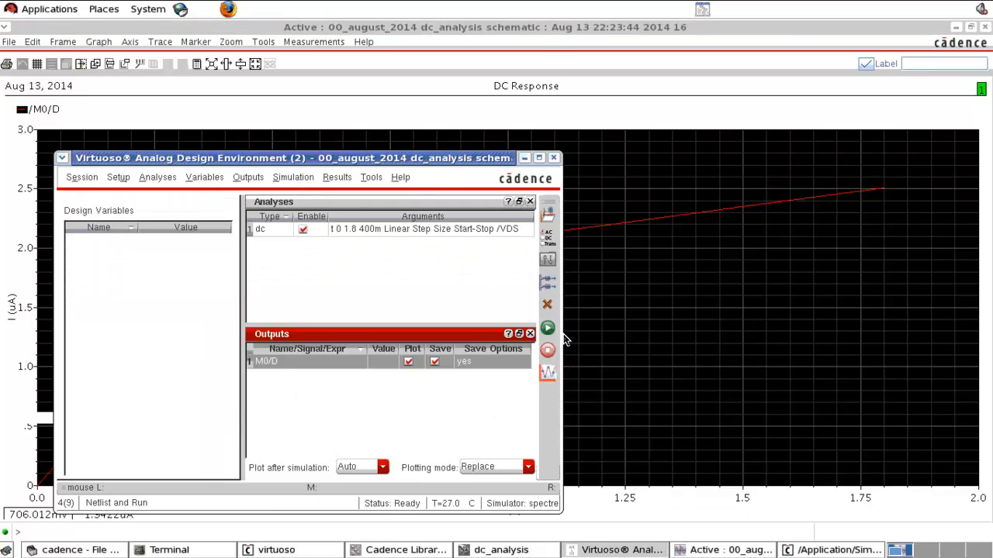
{"action": "left_click", "coordinate": [549, 240]}
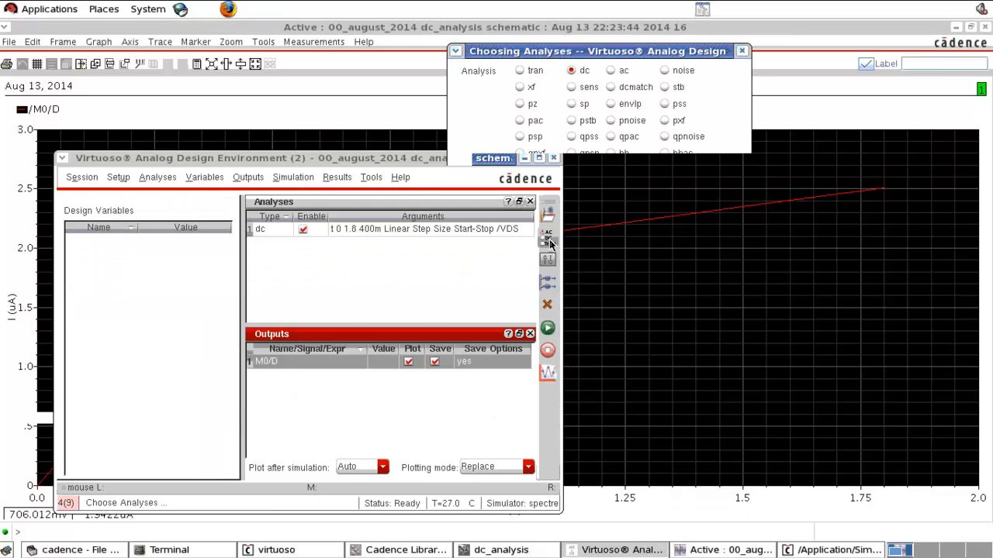
{"action": "left_click", "coordinate": [711, 440]}
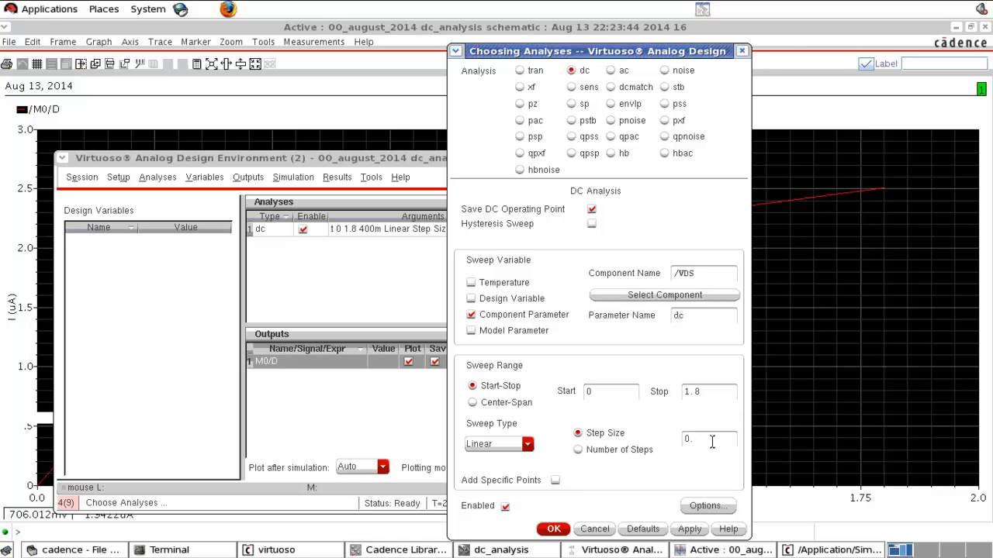
{"action": "left_click", "coordinate": [553, 529]}
Step: Run the simulation with the 0.1 step size and bring the updated DC response plot to the front
{"action": "left_click", "coordinate": [547, 327]}
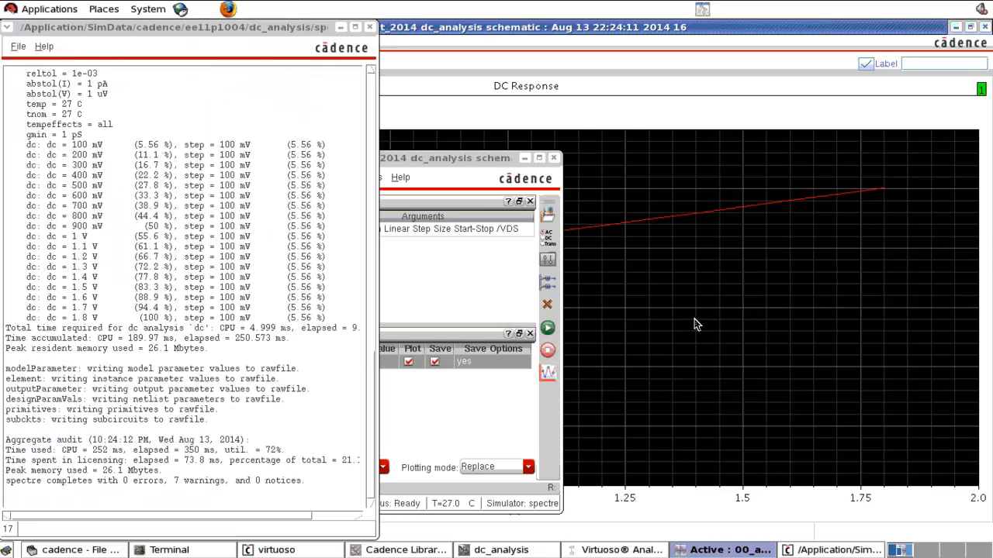
{"action": "left_click", "coordinate": [702, 551]}
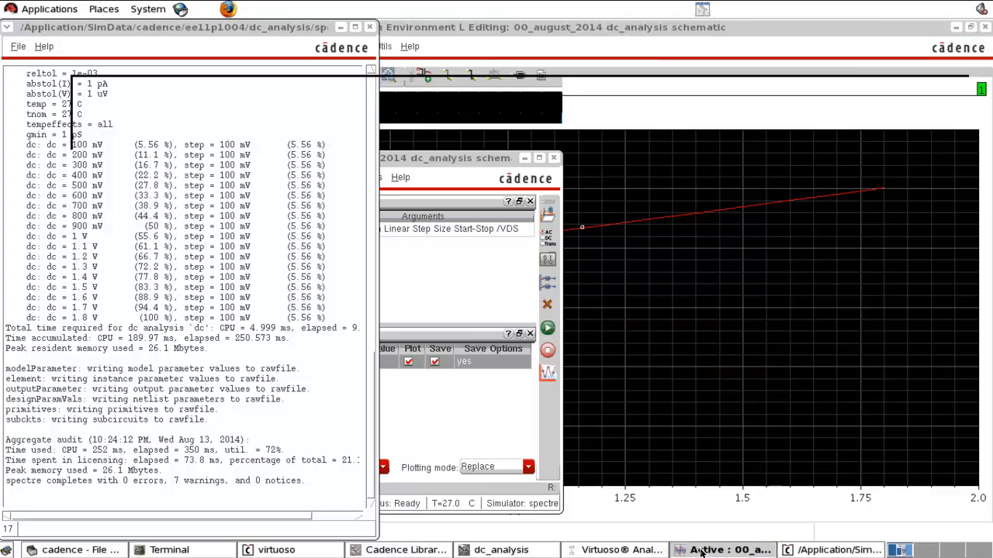
{"action": "left_click", "coordinate": [702, 550]}
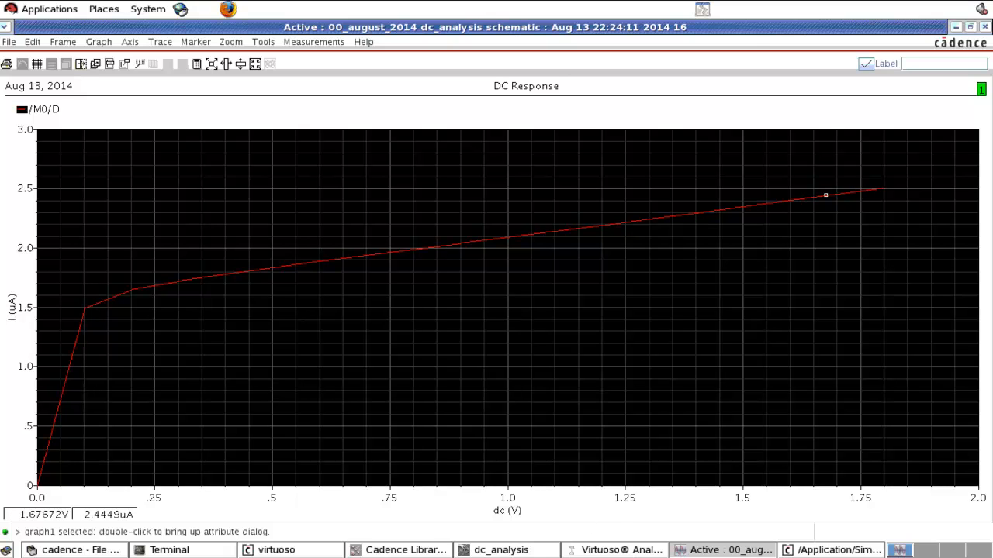
Step: Switch the VDS sweep to Number of Steps with 1K steps and accept the dc analysis settings
{"action": "left_click", "coordinate": [613, 550]}
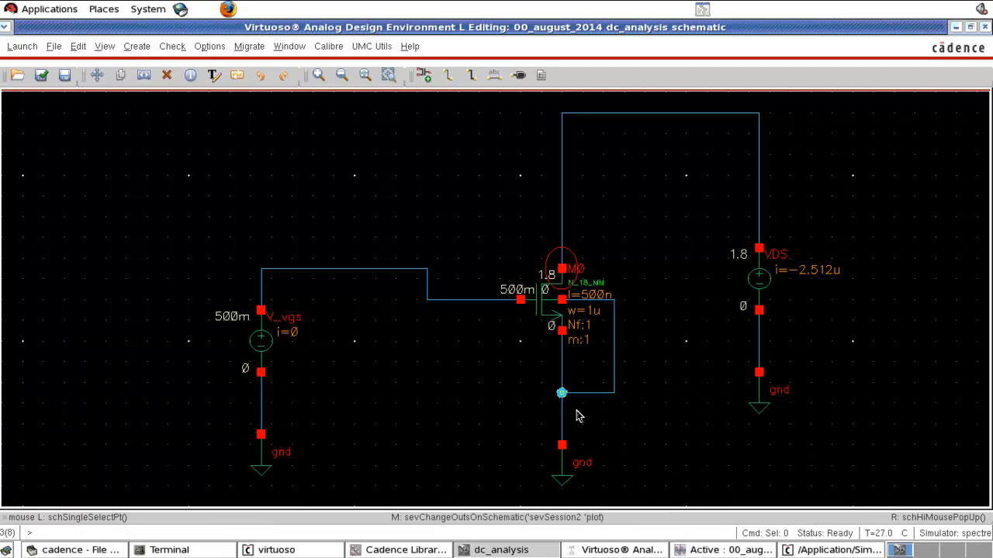
{"action": "left_click", "coordinate": [605, 552]}
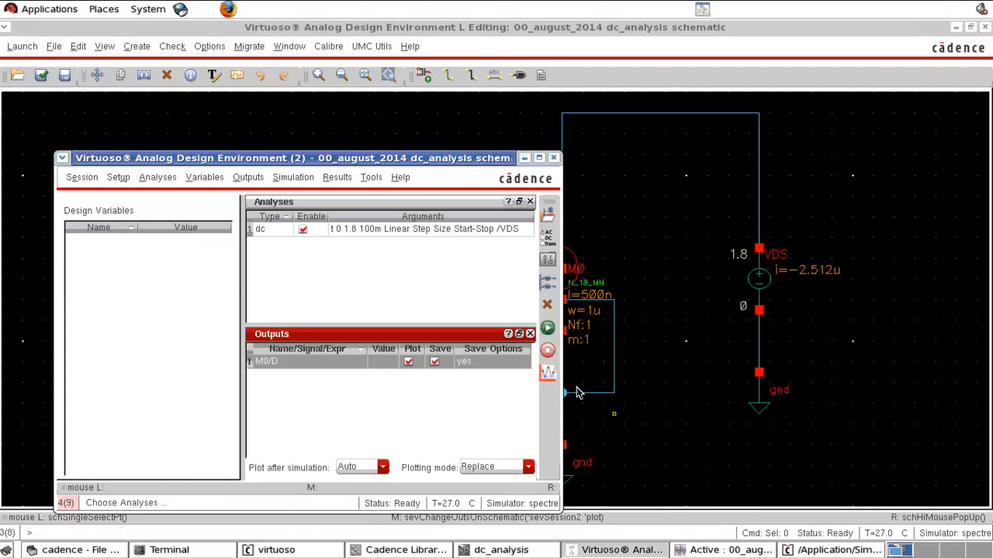
{"action": "left_click", "coordinate": [547, 234]}
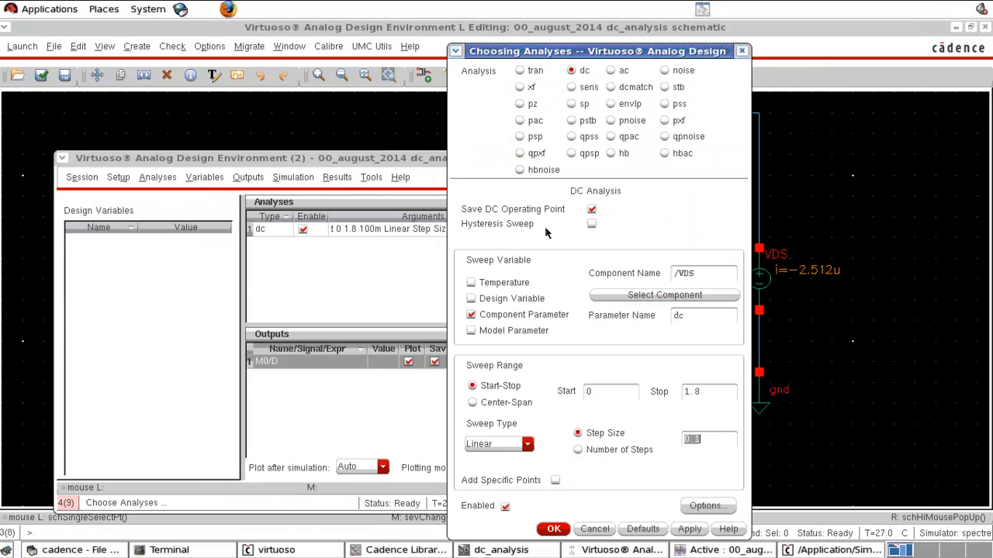
{"action": "left_click", "coordinate": [612, 452]}
{"action": "left_click", "coordinate": [553, 529]}
Step: Run the 1K-step VDS sweep and bring its DC response plot to the front
{"action": "left_click", "coordinate": [548, 334]}
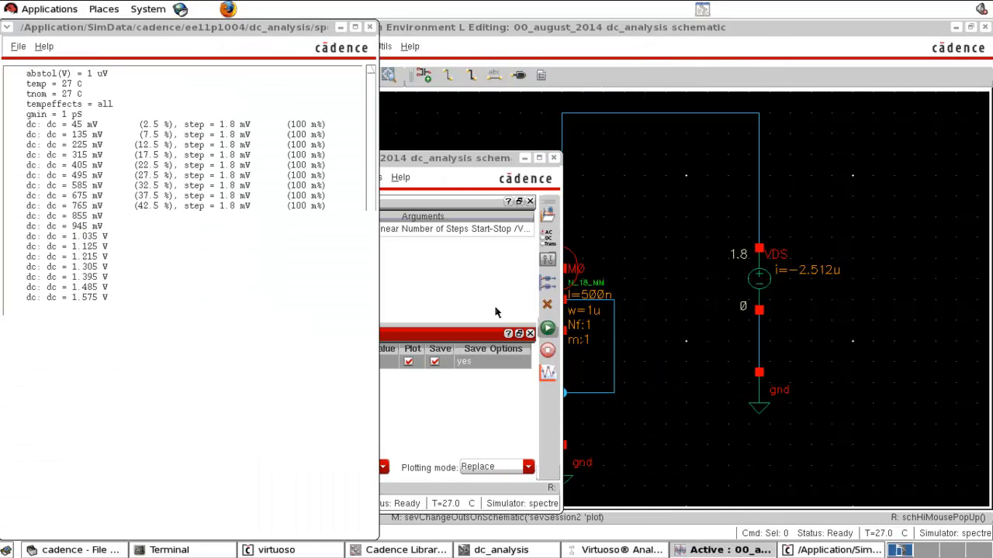
{"action": "left_click", "coordinate": [700, 550]}
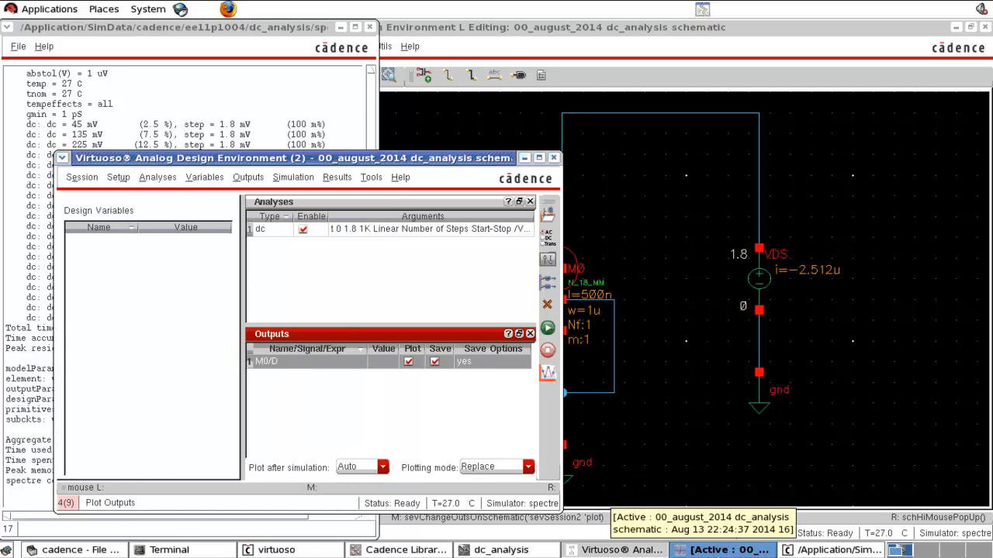
{"action": "left_click", "coordinate": [718, 551]}
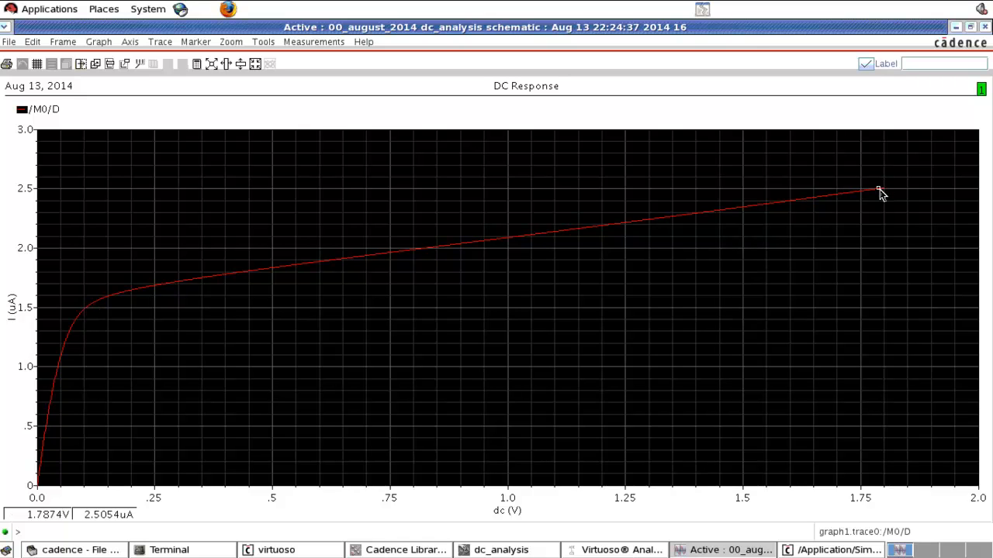
Step: Close the DC response plot and bring the simulation setup back in front of the dc_analysis schematic
{"action": "left_click", "coordinate": [986, 28]}
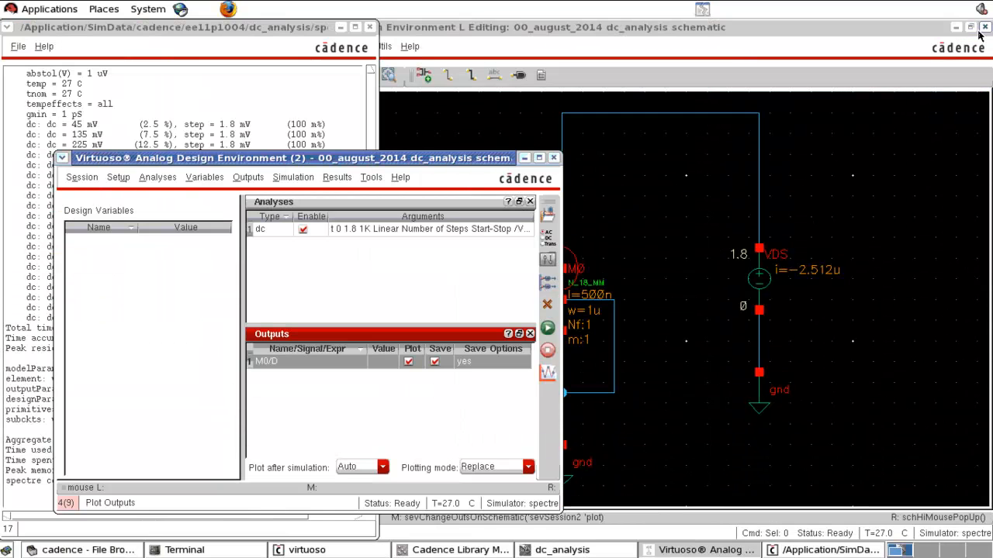
{"action": "left_click", "coordinate": [689, 171]}
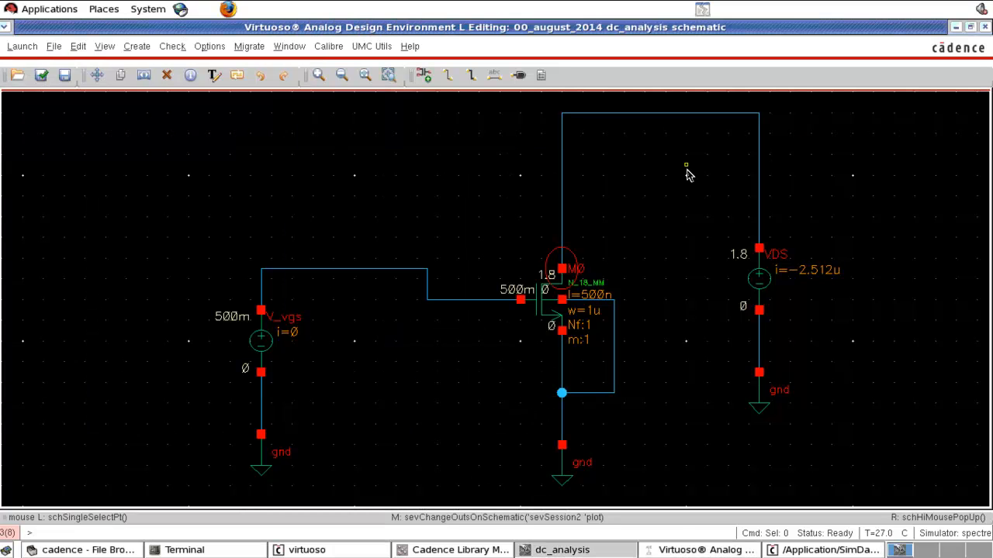
{"action": "left_click", "coordinate": [673, 553]}
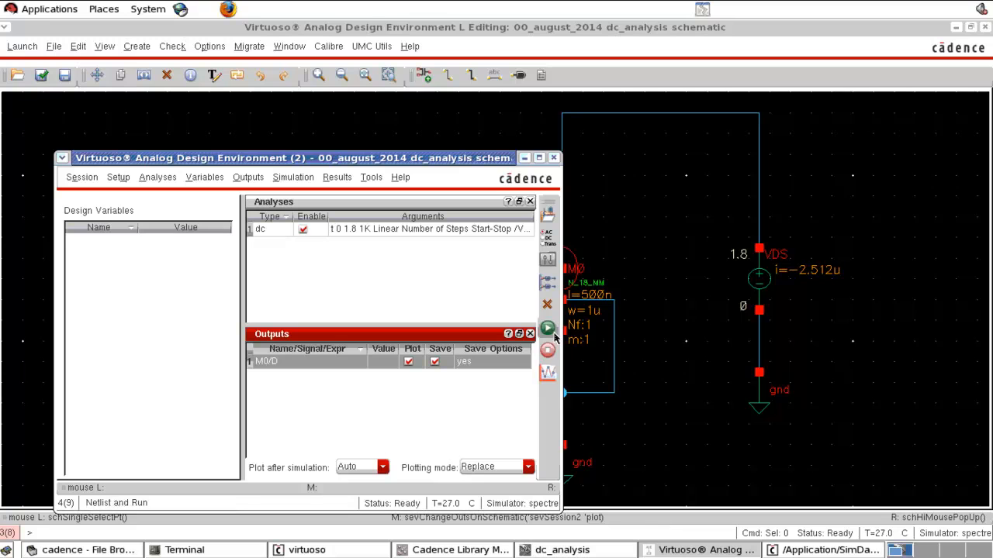
Step: Set the dc analysis to sweep Temperature from -40 to 120 with a linear step size of 10
{"action": "left_click", "coordinate": [549, 238]}
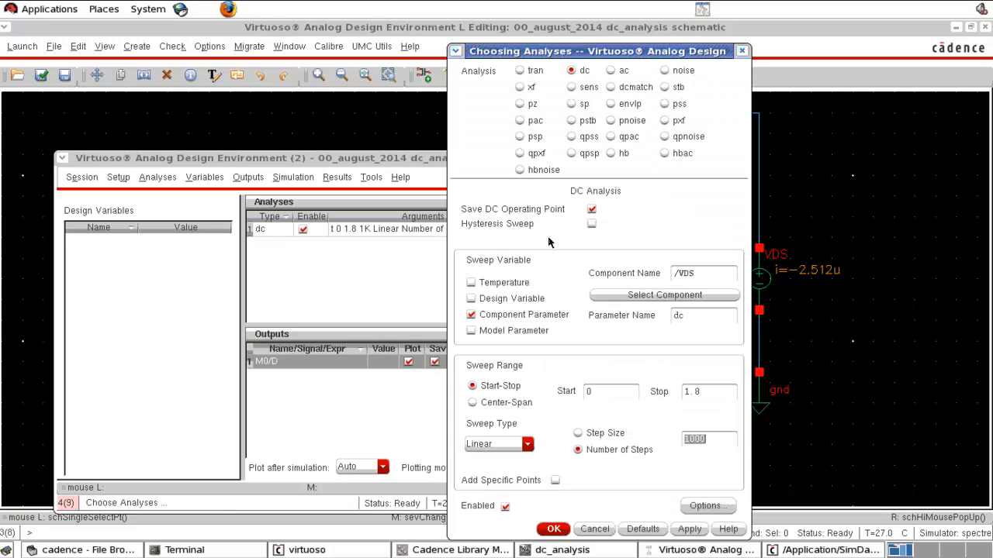
{"action": "left_click", "coordinate": [506, 284]}
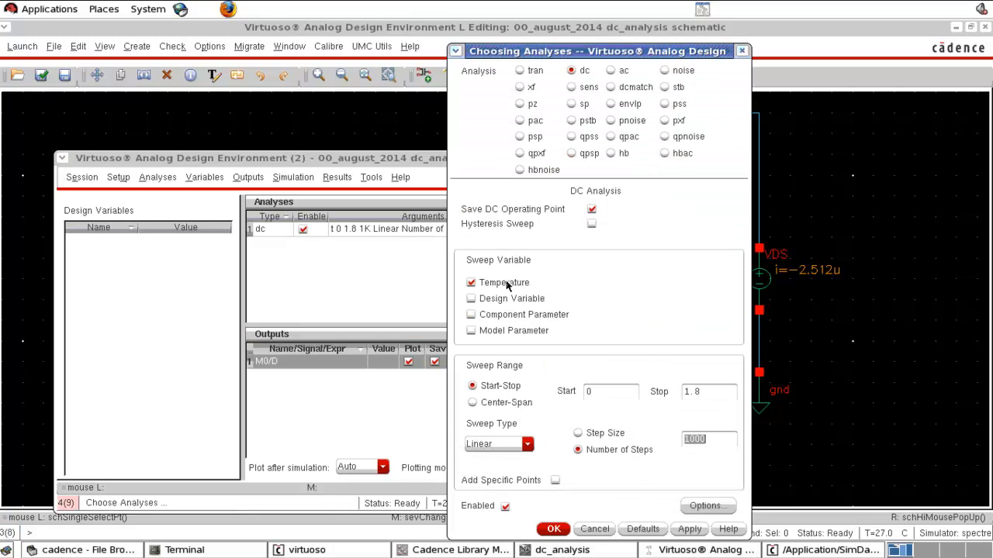
{"action": "left_click", "coordinate": [616, 391]}
{"action": "left_click_drag", "start_coordinate": [580, 389], "coordinate": [556, 390]}
{"action": "left_click_drag", "start_coordinate": [727, 391], "coordinate": [661, 391]}
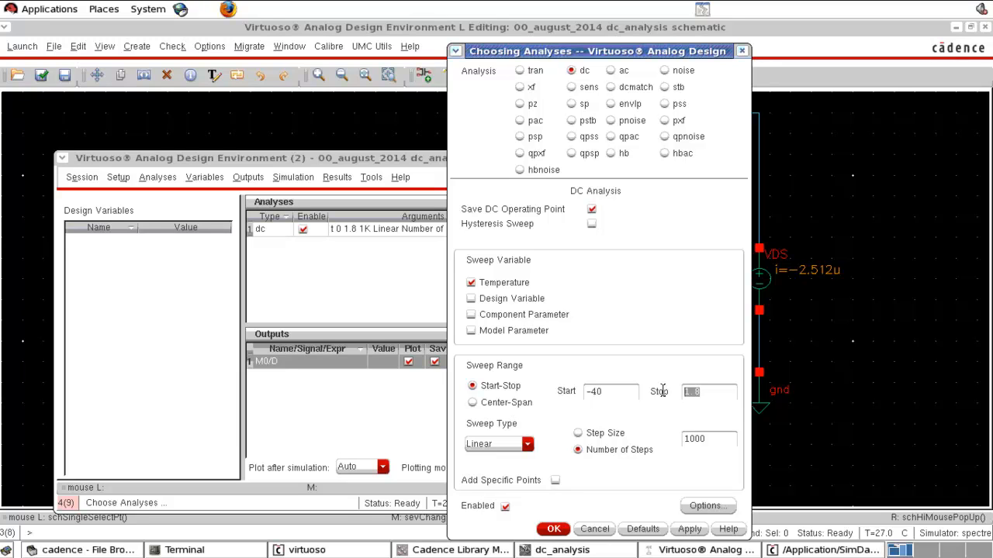
{"action": "type", "text": "125"}
{"action": "left_click", "coordinate": [609, 438]}
{"action": "left_click_drag", "start_coordinate": [724, 439], "coordinate": [674, 448]}
{"action": "type", "text": "10"}
{"action": "left_click", "coordinate": [712, 393]}
{"action": "left_click", "coordinate": [553, 530]}
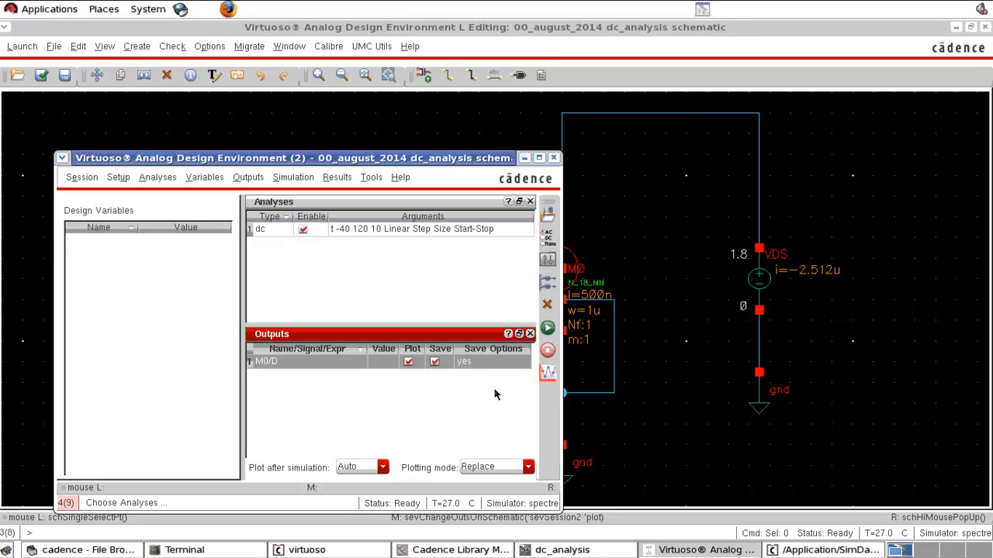
Step: Run the temperature sweep, view its DC response plot maximized, and close the plot
{"action": "left_click", "coordinate": [547, 328]}
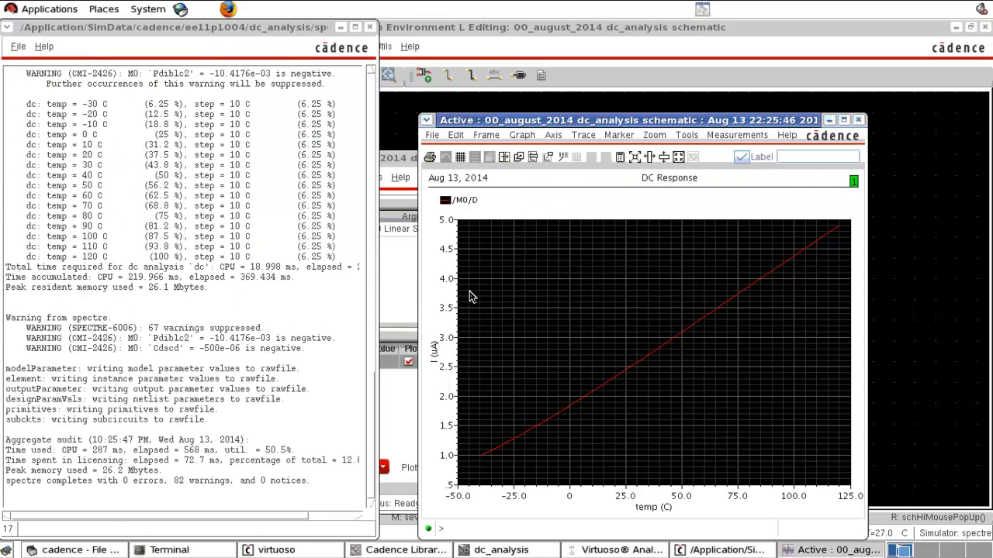
{"action": "left_click", "coordinate": [844, 120]}
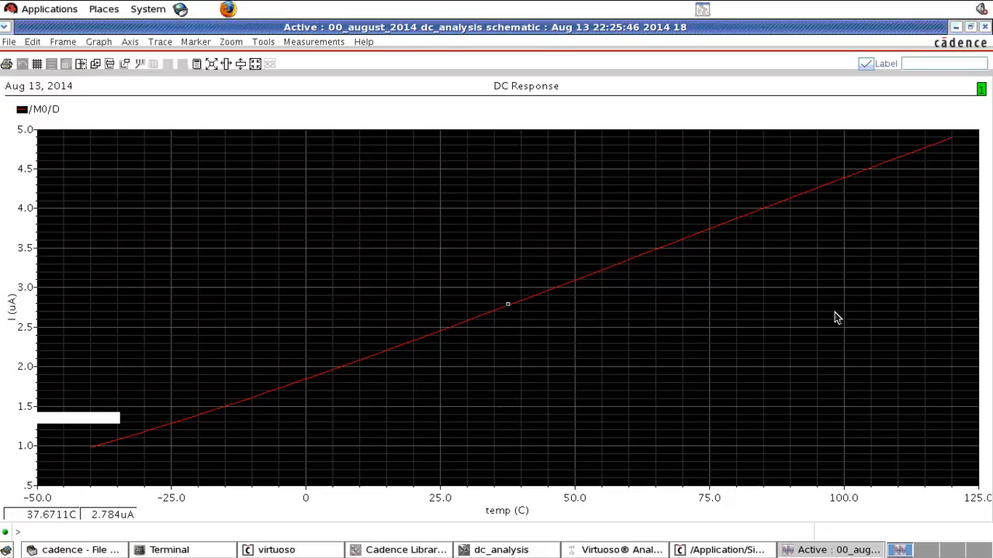
{"action": "left_click", "coordinate": [985, 26]}
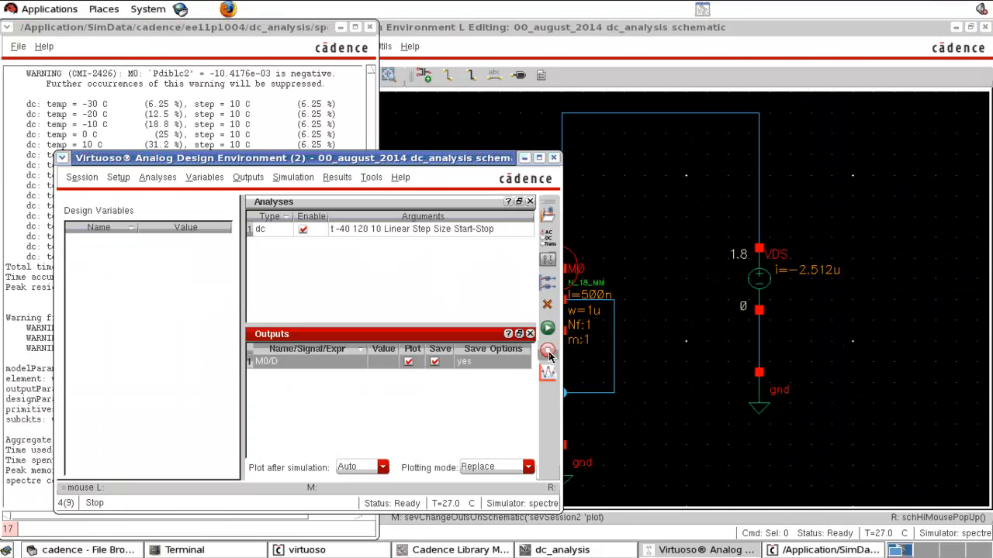
Step: Rerun the temperature sweep using Number of Steps with 1K steps and close its DC response plot
{"action": "left_click", "coordinate": [548, 243]}
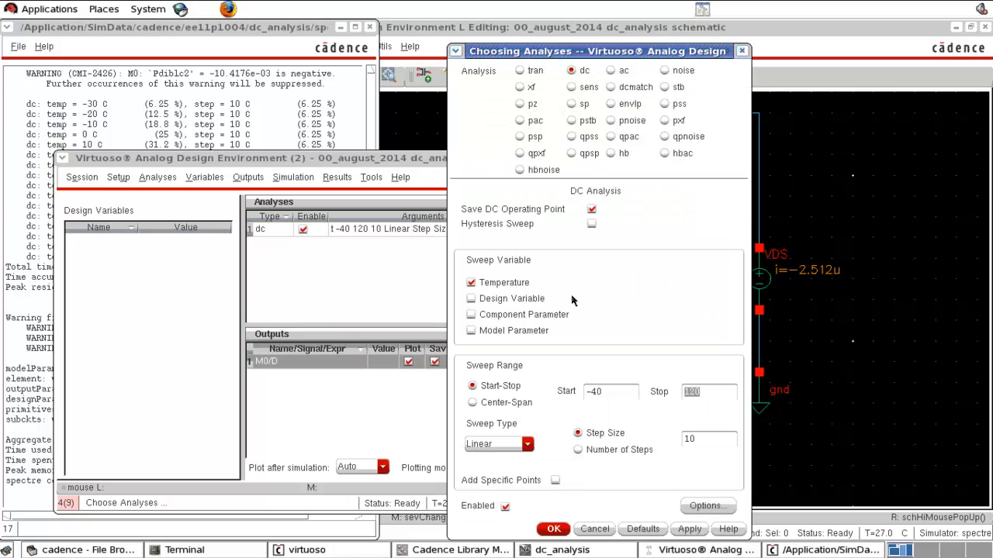
{"action": "left_click", "coordinate": [613, 452]}
{"action": "left_click", "coordinate": [557, 529]}
{"action": "left_click", "coordinate": [548, 328]}
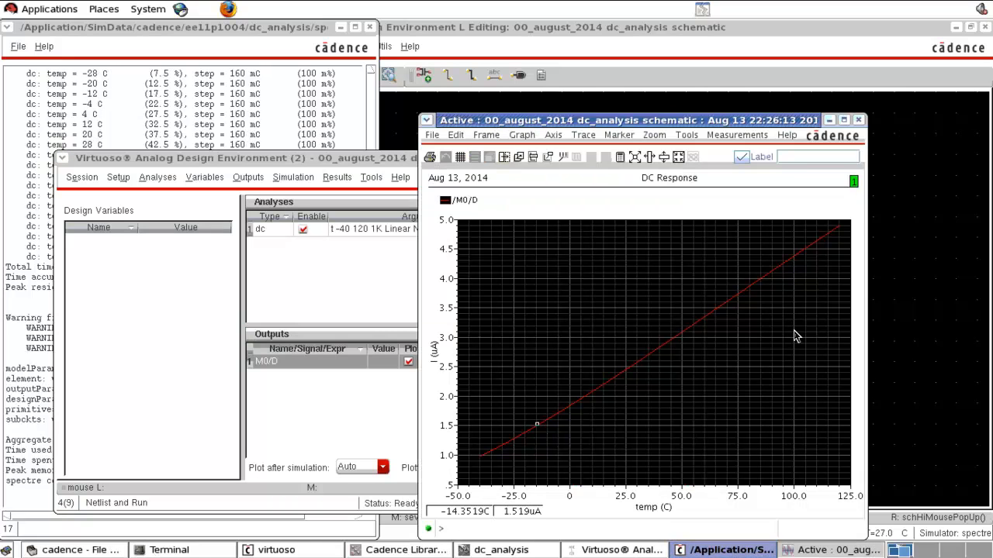
{"action": "left_click", "coordinate": [858, 120]}
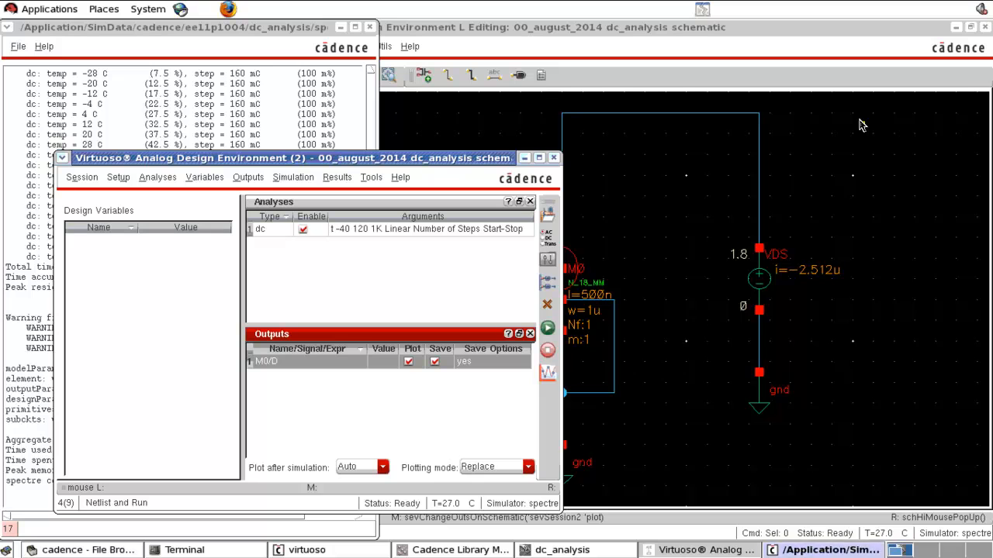
Step: Delete the vertical wire joining M0's drain to the VDS supply wire in the dc_analysis schematic
{"action": "left_click", "coordinate": [851, 197]}
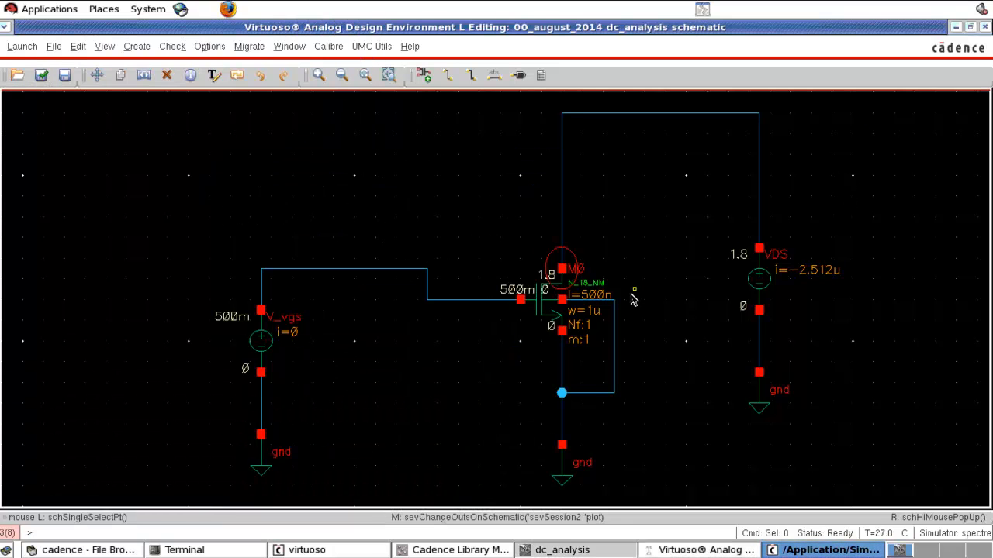
{"action": "scroll", "coordinate": [632, 298], "scroll_direction": "up", "scroll_amount": 1}
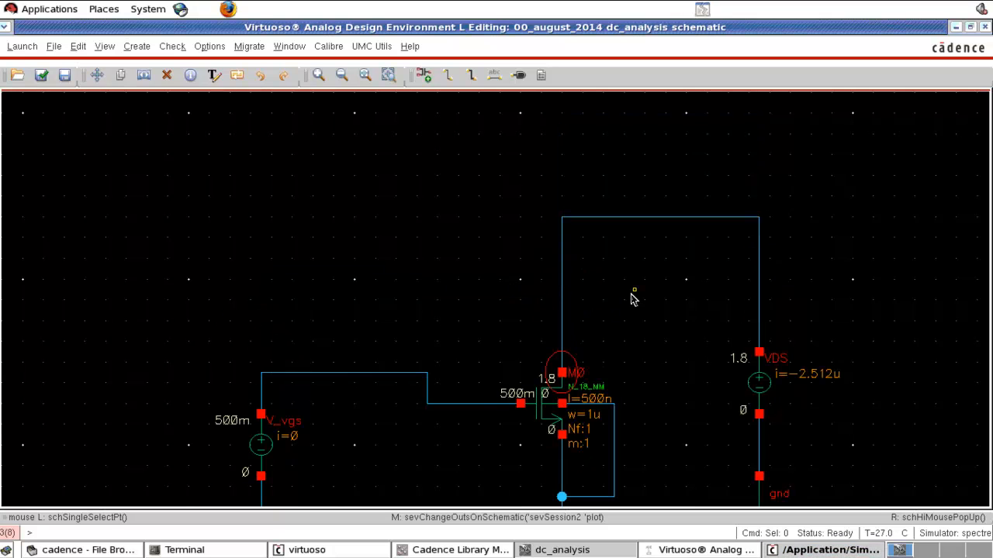
{"action": "key", "text": "f"}
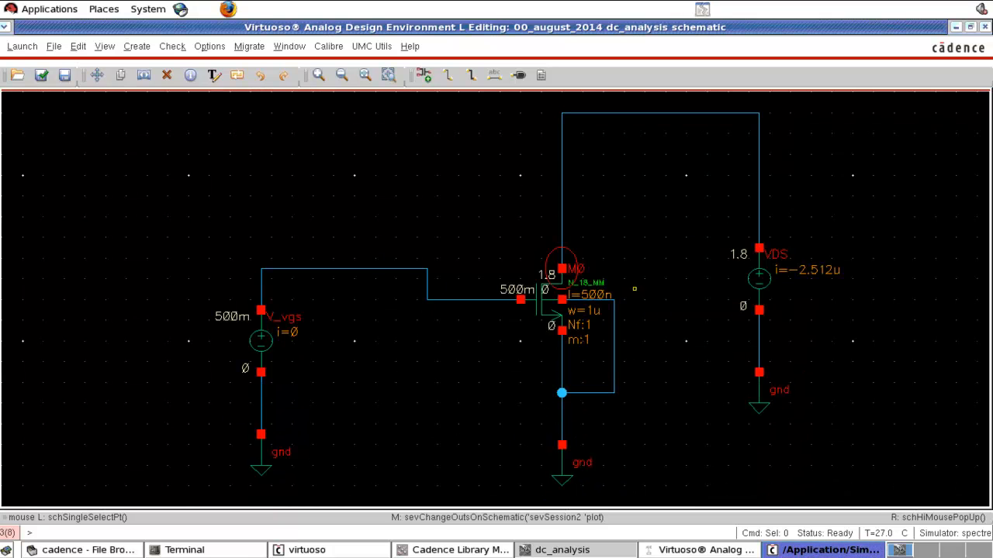
{"action": "left_click", "coordinate": [565, 189]}
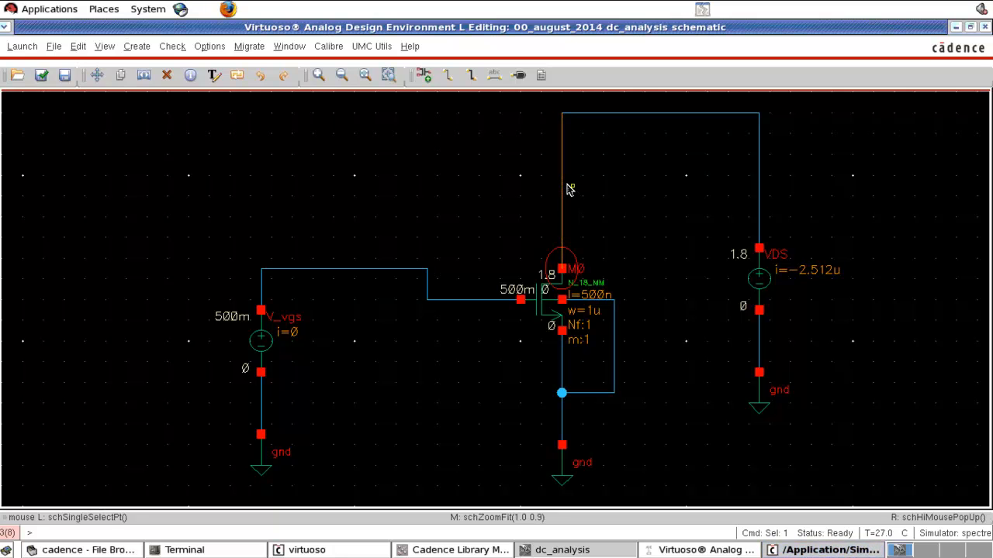
{"action": "key", "text": "Delete"}
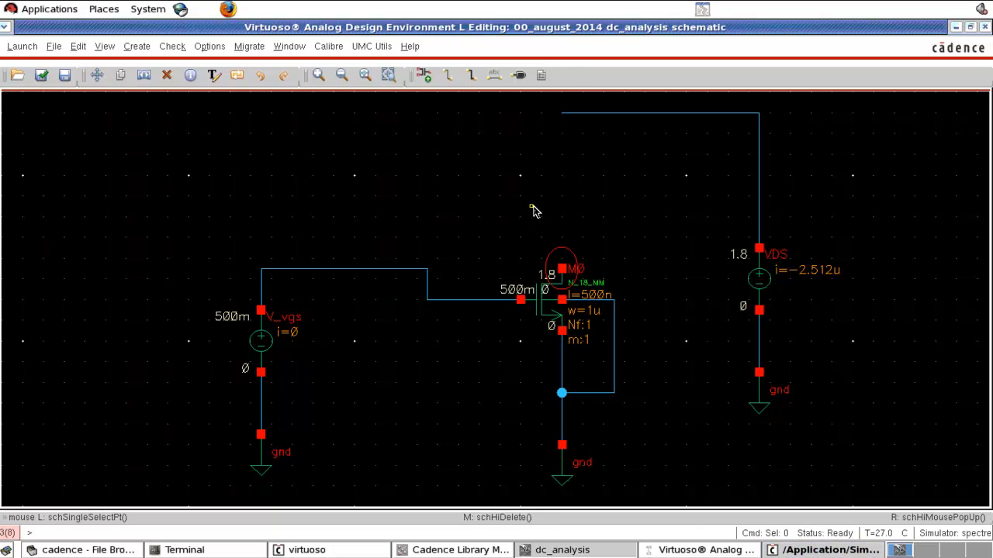
Step: Place a P_18_MM transistor with total width 2u and length 0.5u directly above M0, below the VDS supply wire
{"action": "key", "text": "i"}
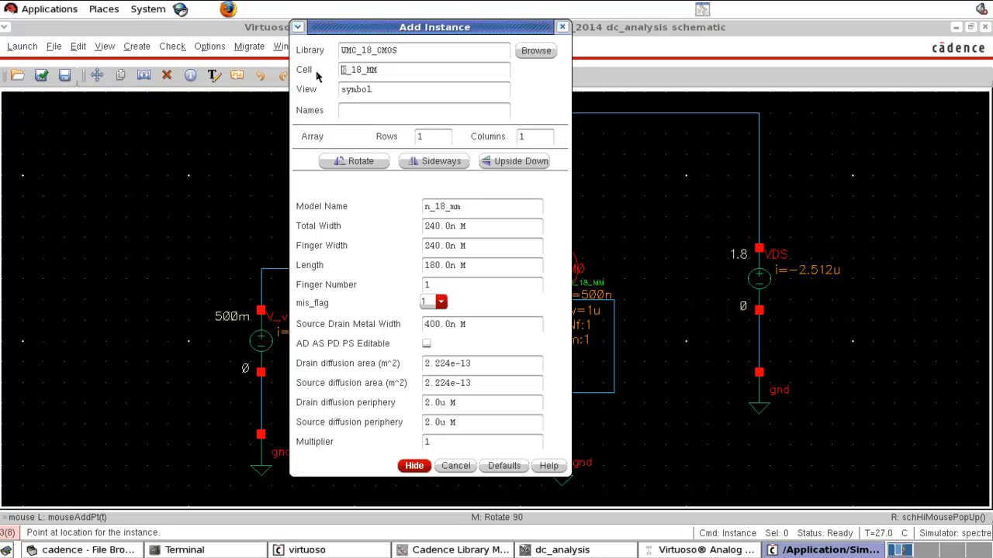
{"action": "type", "text": "P"}
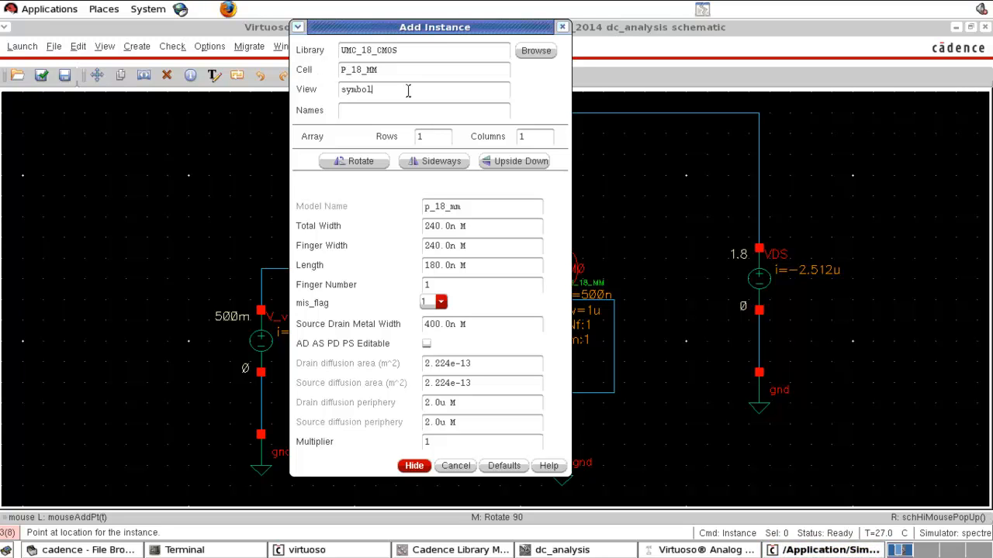
{"action": "left_click_drag", "start_coordinate": [487, 227], "coordinate": [362, 228]}
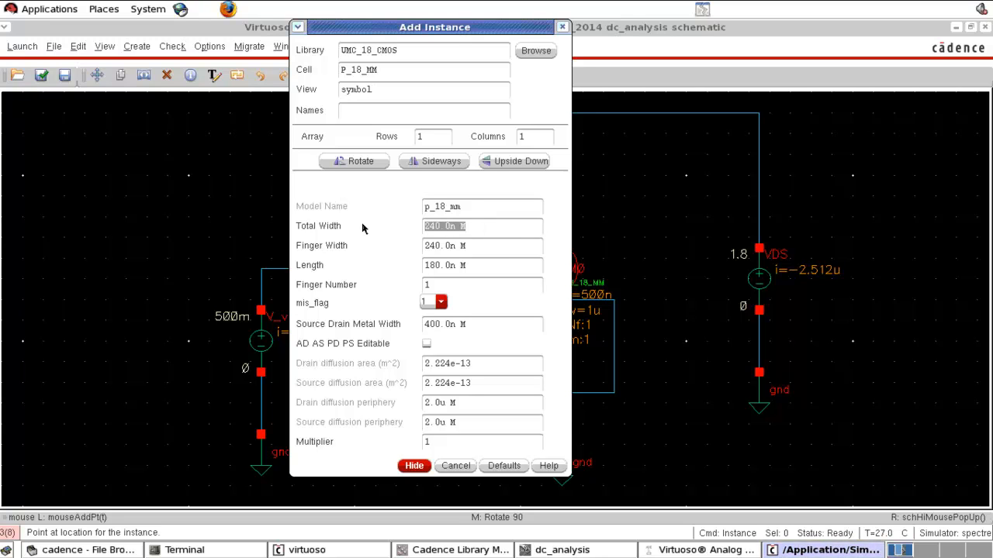
{"action": "type", "text": "2u"}
{"action": "left_click", "coordinate": [476, 263]}
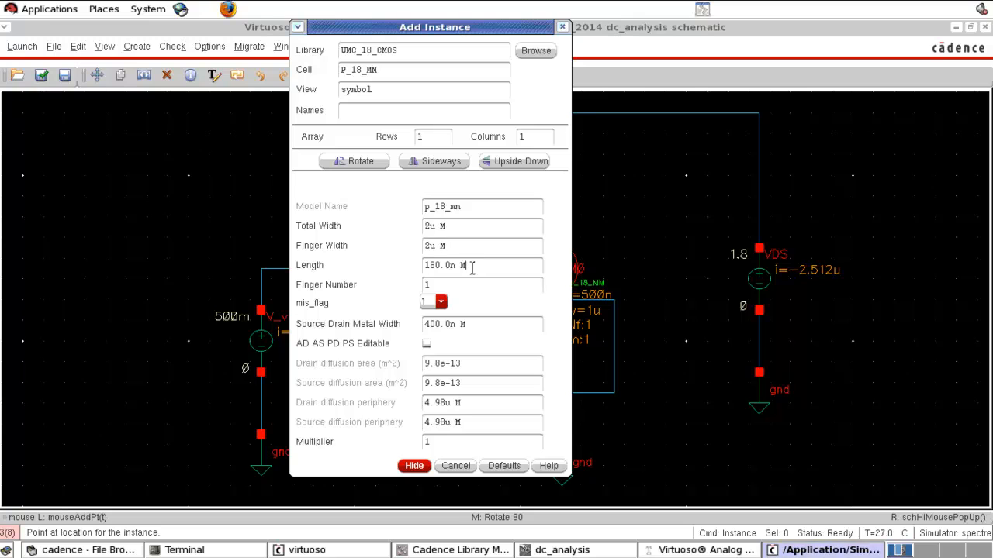
{"action": "left_click_drag", "start_coordinate": [477, 267], "coordinate": [386, 266]}
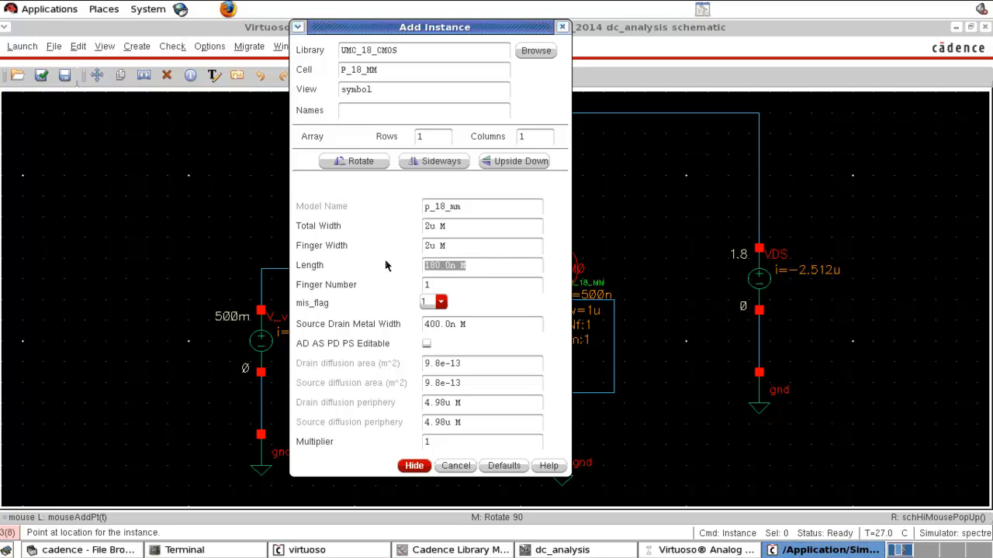
{"action": "type", "text": "0.5u"}
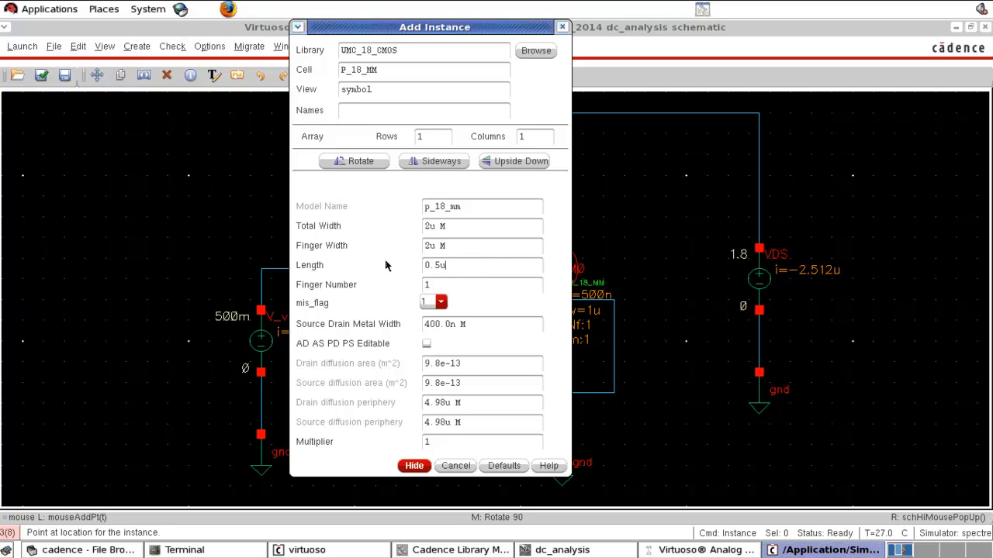
{"action": "key", "text": "Return"}
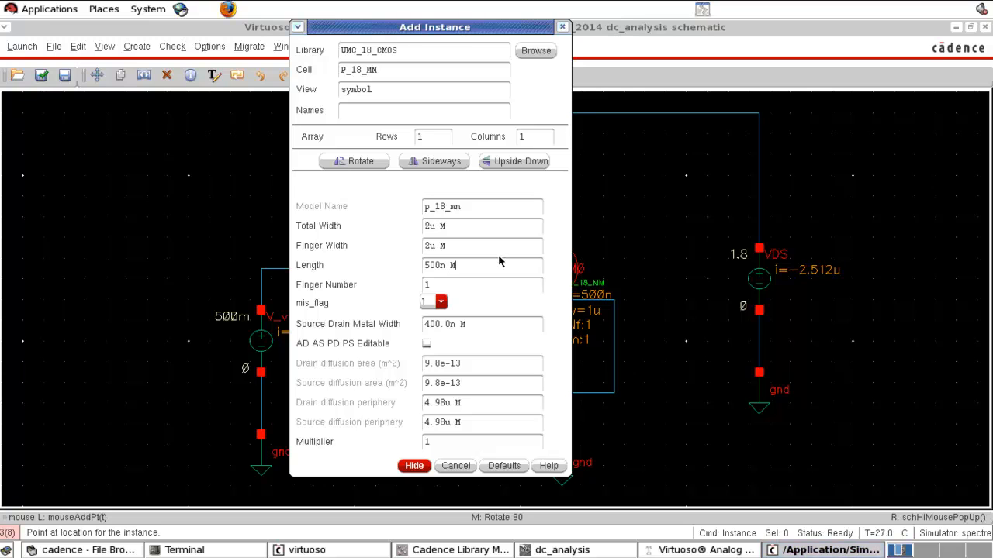
{"action": "left_click", "coordinate": [414, 466]}
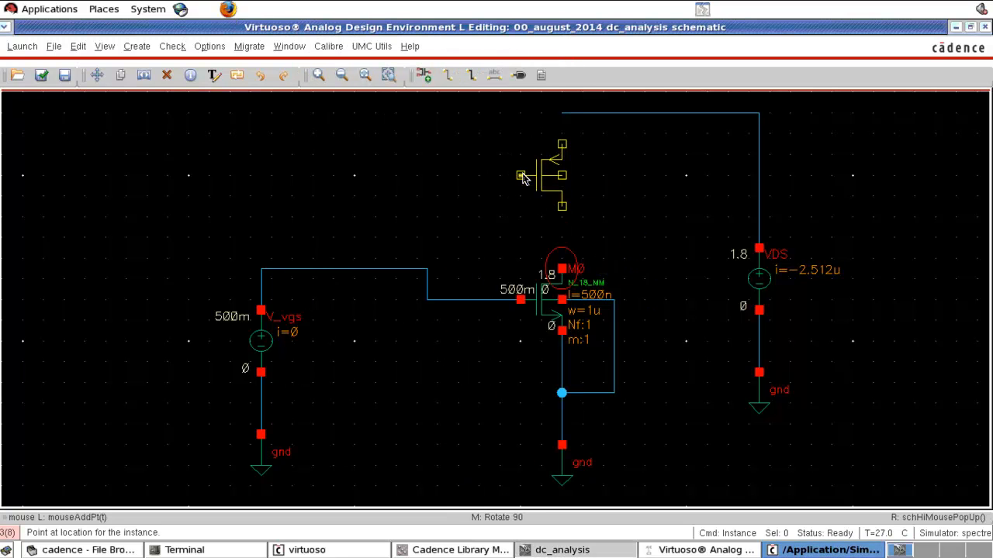
{"action": "left_click", "coordinate": [523, 176]}
{"action": "key", "text": "Escape"}
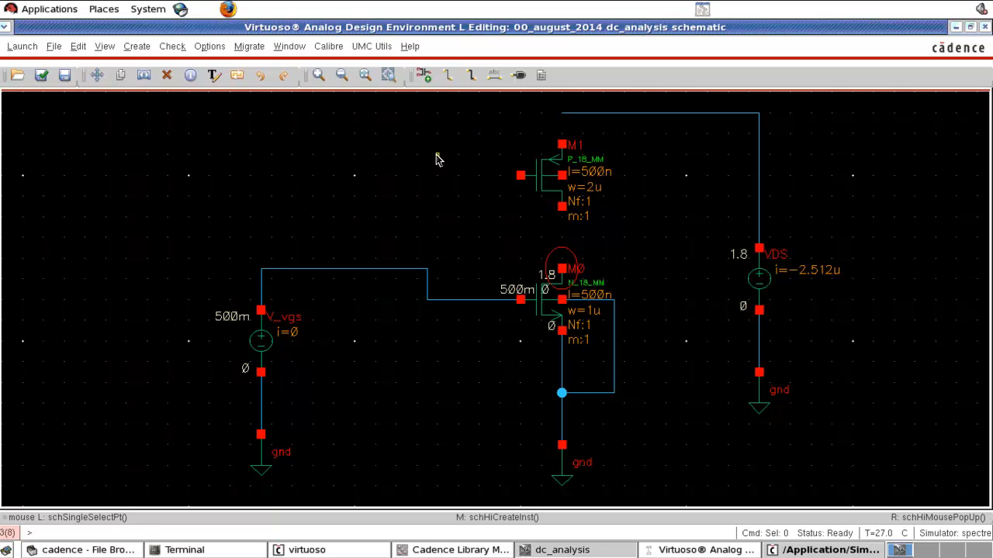
Step: Wire the PMOS transistor's source and bulk terminals to the VDS supply wire
{"action": "key", "text": "w"}
{"action": "left_click", "coordinate": [562, 145]}
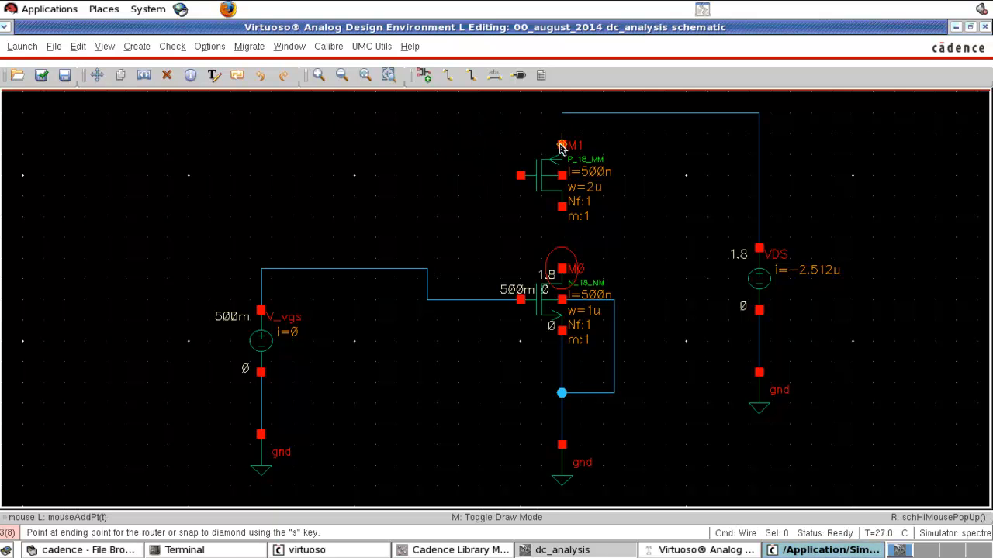
{"action": "left_click", "coordinate": [564, 151]}
{"action": "left_click", "coordinate": [564, 151]}
{"action": "left_click", "coordinate": [563, 114]}
{"action": "left_click", "coordinate": [564, 180]}
{"action": "left_click", "coordinate": [613, 114]}
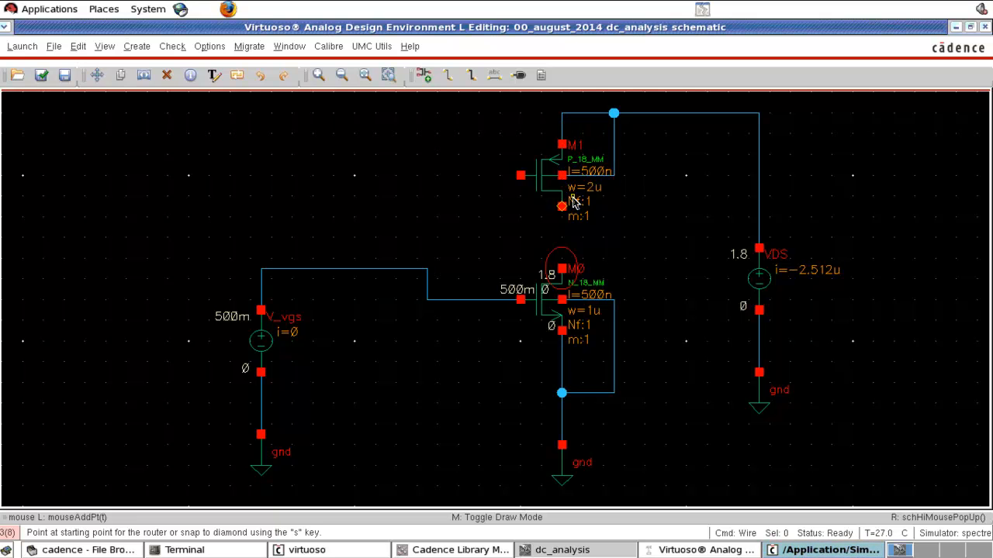
Step: Wire the PMOS drain to M0's drain and the PMOS gate to the V_vgs gate wire
{"action": "left_click", "coordinate": [561, 207]}
{"action": "key", "text": "Escape"}
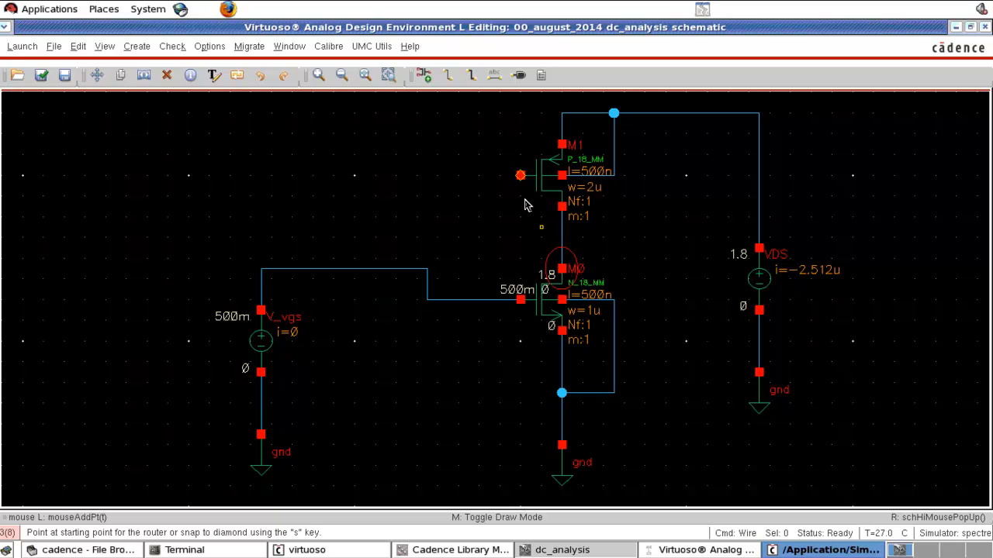
{"action": "left_click", "coordinate": [520, 175]}
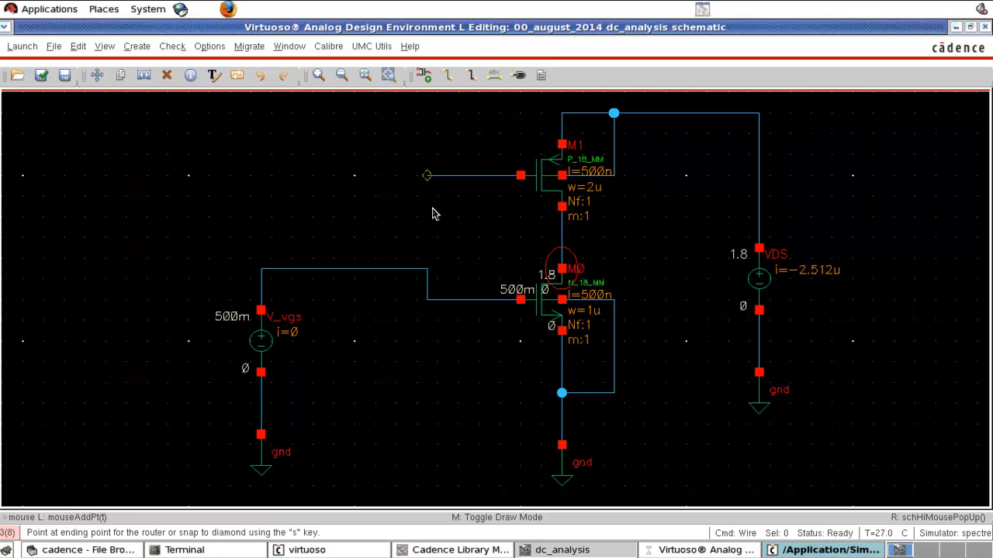
{"action": "left_click", "coordinate": [427, 268]}
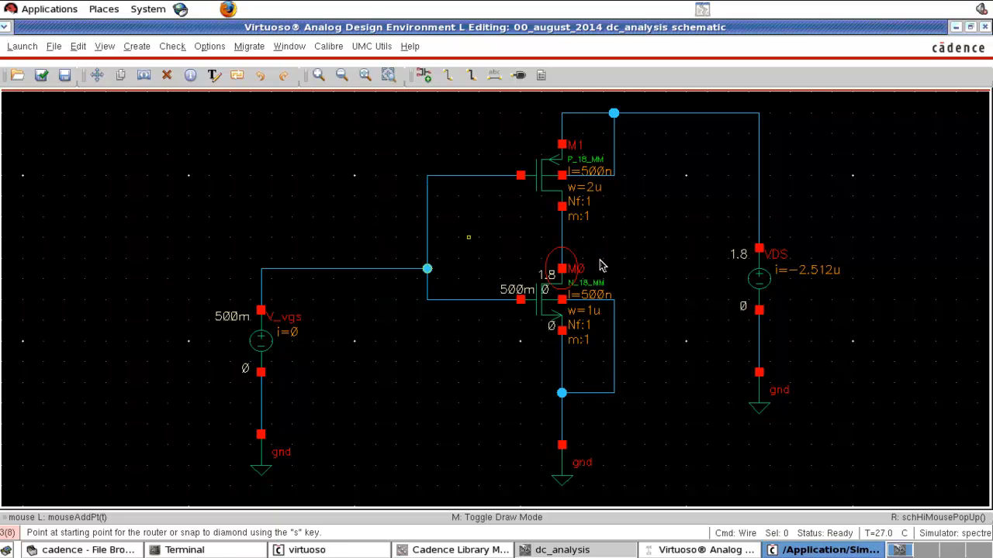
Step: Draw an output wire from the common drain node, and name the gate input wire vin and the output wire vout
{"action": "left_click", "coordinate": [561, 237]}
{"action": "left_click", "coordinate": [643, 240]}
{"action": "key", "text": "l"}
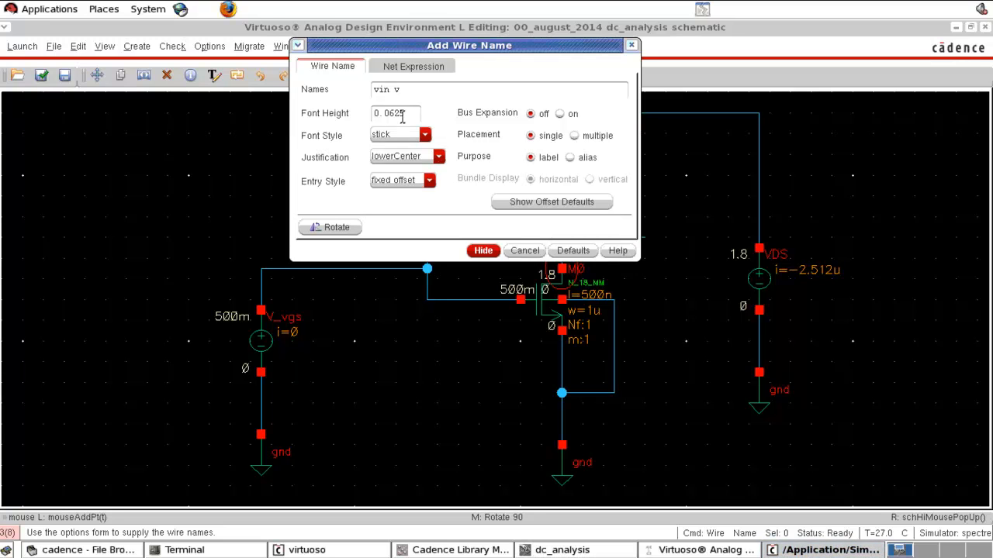
{"action": "left_click", "coordinate": [483, 251]}
{"action": "left_click", "coordinate": [353, 273]}
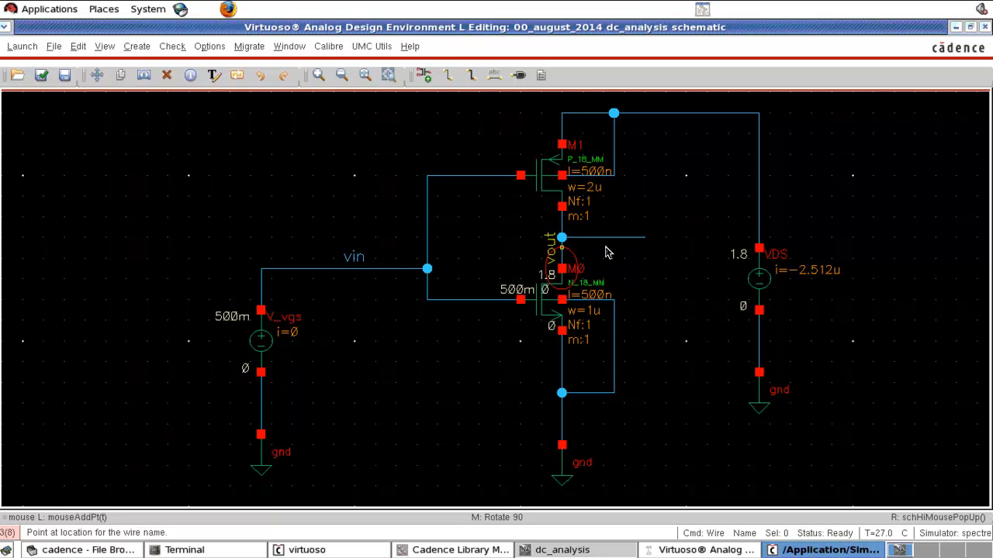
{"action": "left_click", "coordinate": [633, 245]}
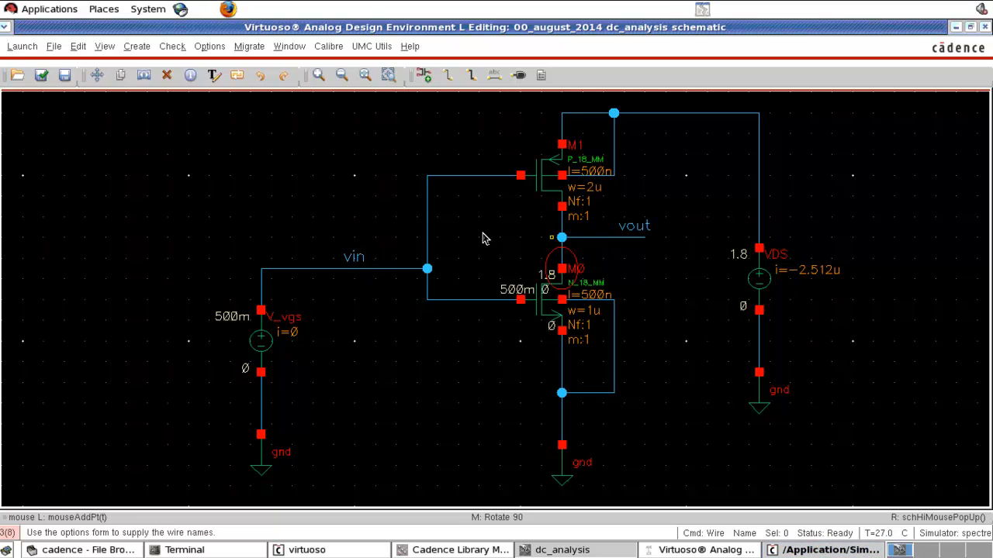
Step: Check and save the inverter schematic, and dismiss the schematic check message
{"action": "key", "text": "shift+x"}
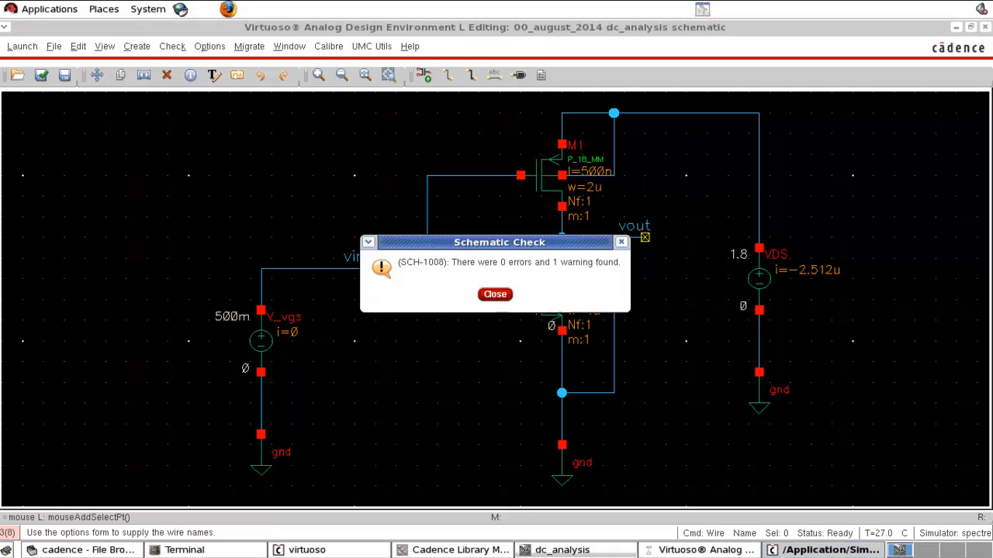
{"action": "left_click", "coordinate": [497, 296]}
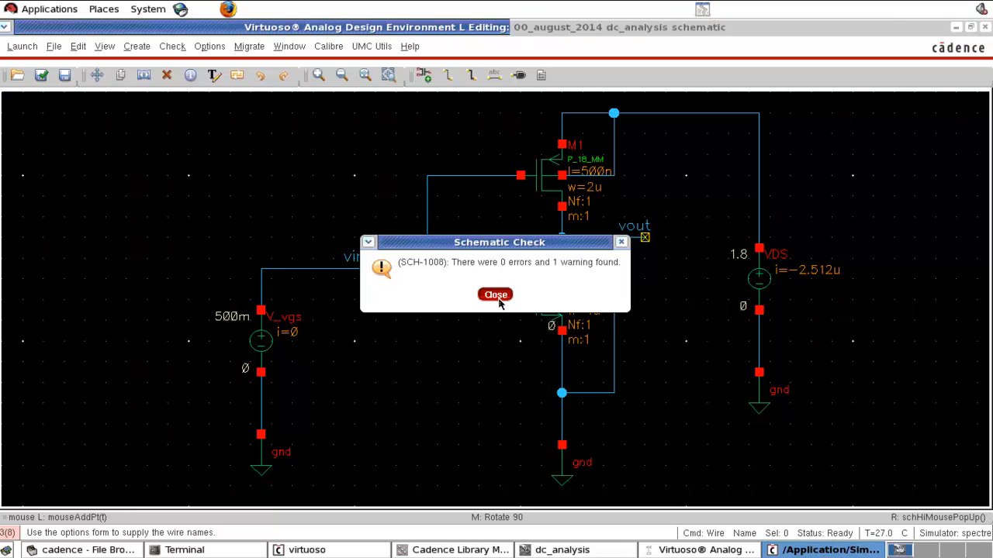
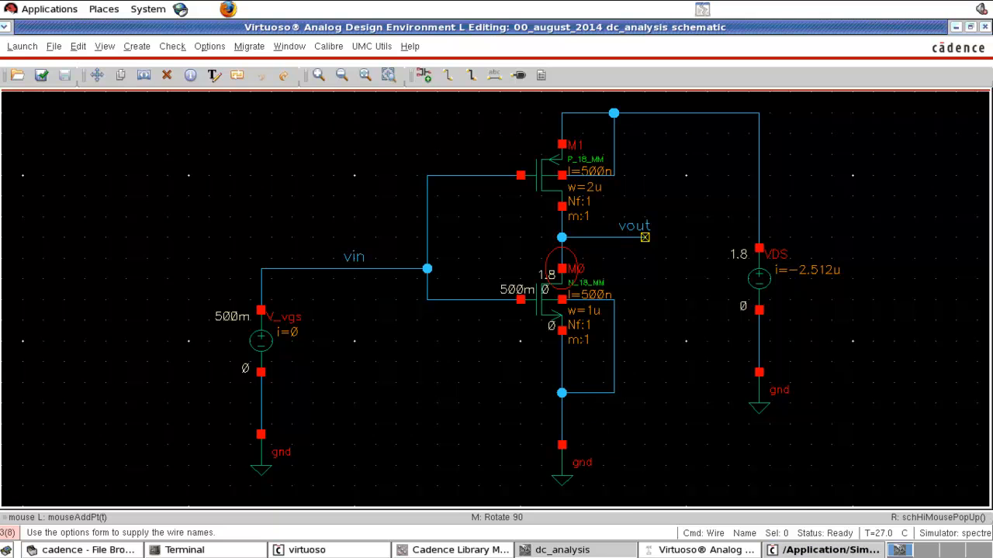
Step: Delete the M0/D drain current from the simulation outputs
{"action": "left_click", "coordinate": [706, 550]}
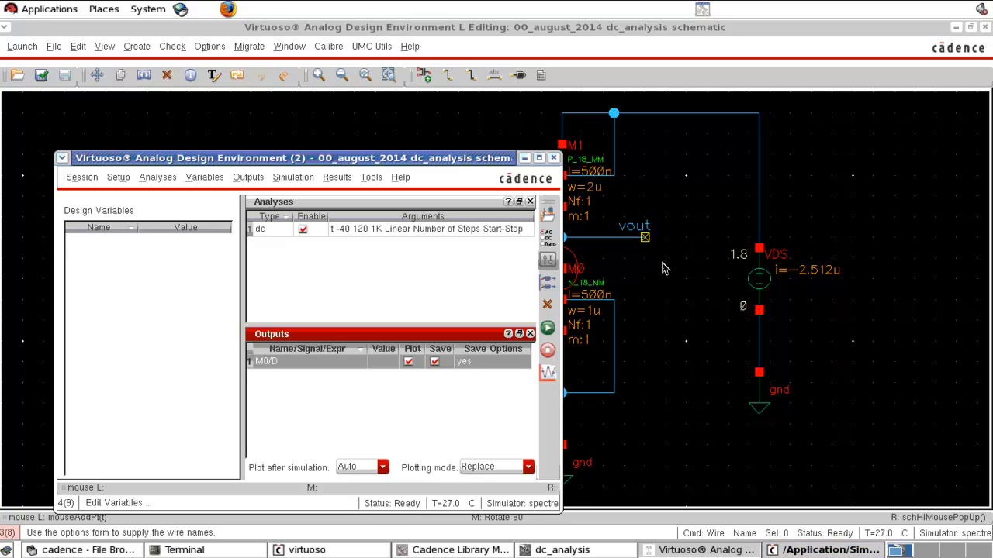
{"action": "left_click", "coordinate": [666, 324]}
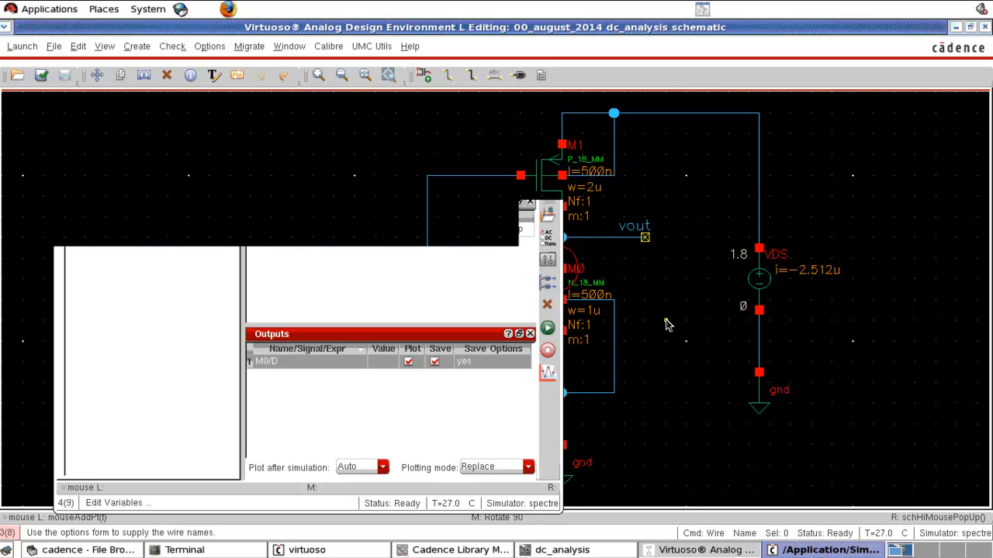
{"action": "left_click", "coordinate": [701, 550]}
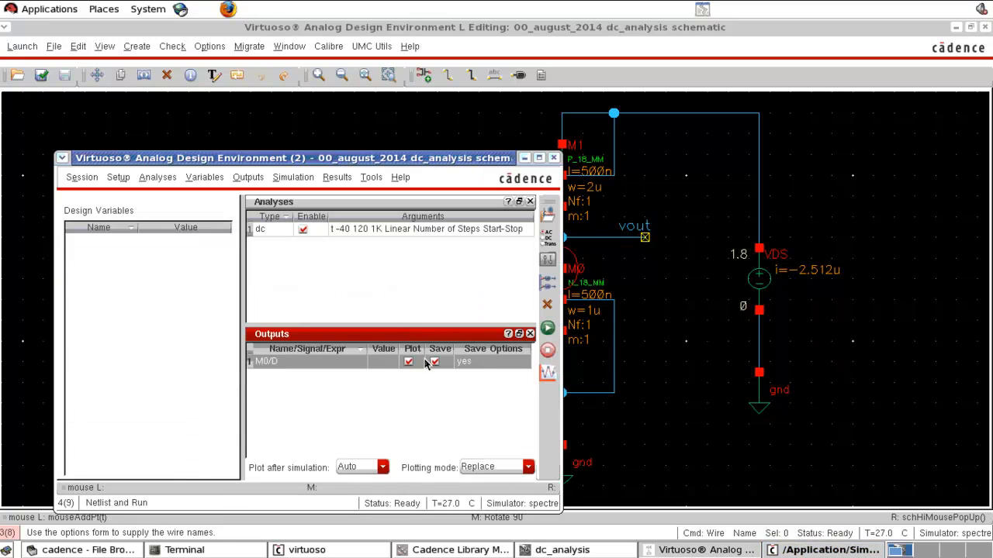
{"action": "left_click", "coordinate": [548, 306]}
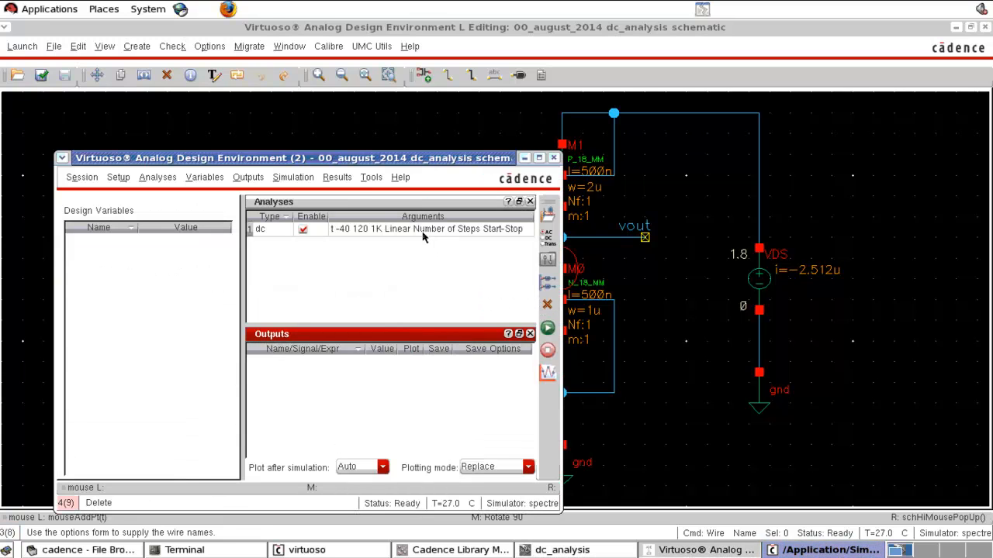
Step: Select the vout and vin nets on the schematic as the outputs to plot
{"action": "left_click", "coordinate": [254, 180]}
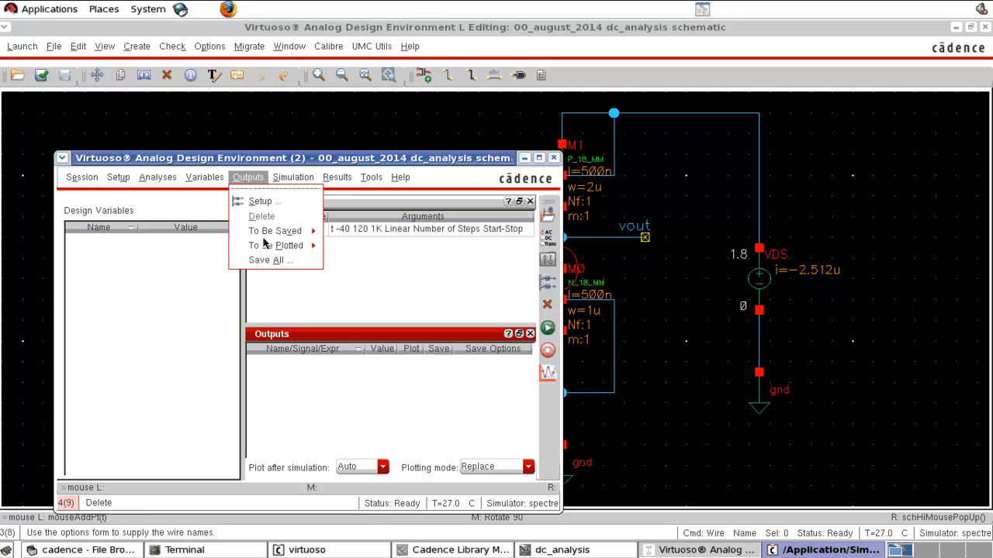
{"action": "mouse_move", "coordinate": [272, 248]}
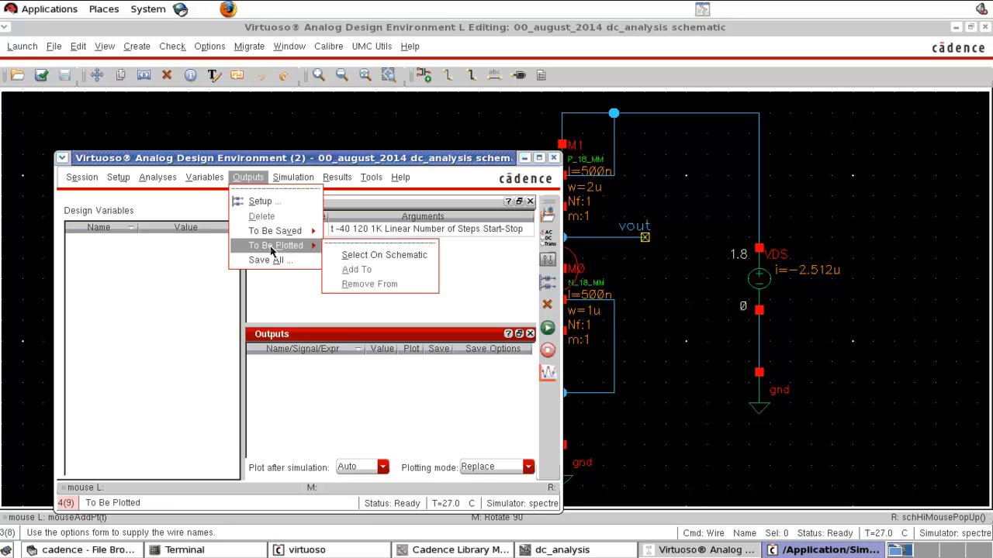
{"action": "left_click", "coordinate": [371, 255]}
{"action": "left_click", "coordinate": [628, 229]}
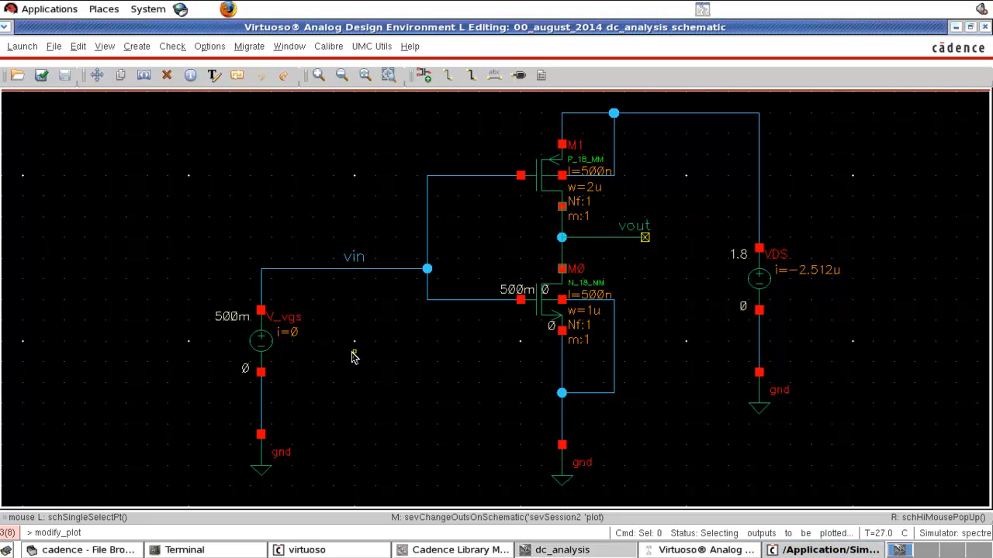
{"action": "left_click", "coordinate": [350, 262]}
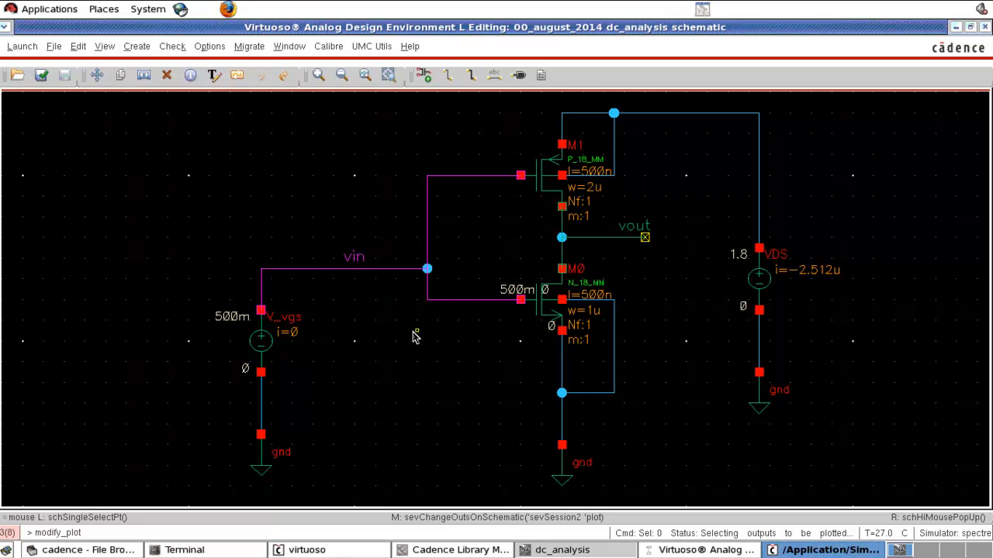
{"action": "key", "text": "Escape"}
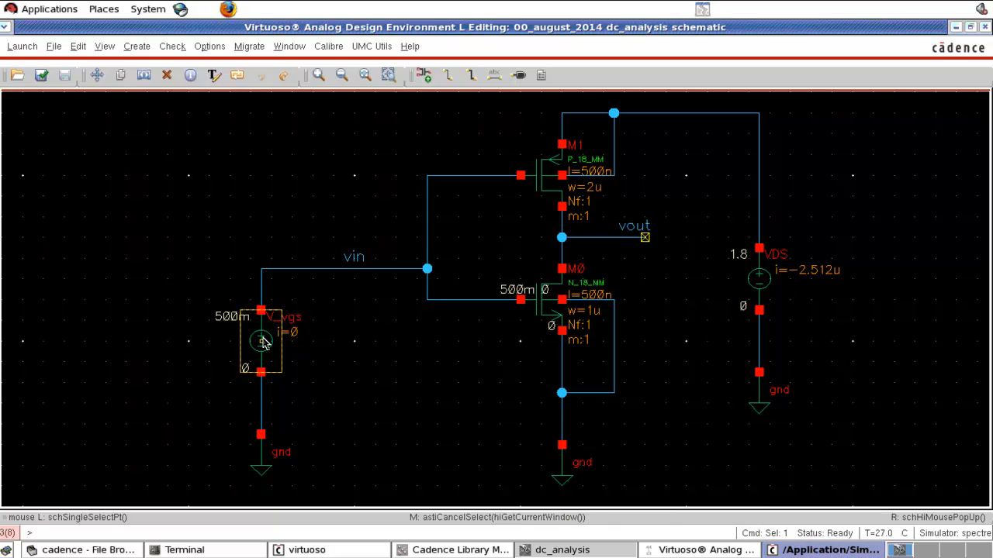
Step: Rename the voltage source driving vin to V_vinput and check the schematic, dismissing the check message
{"action": "key", "text": "q"}
{"action": "left_click_drag", "start_coordinate": [400, 208], "coordinate": [443, 205]}
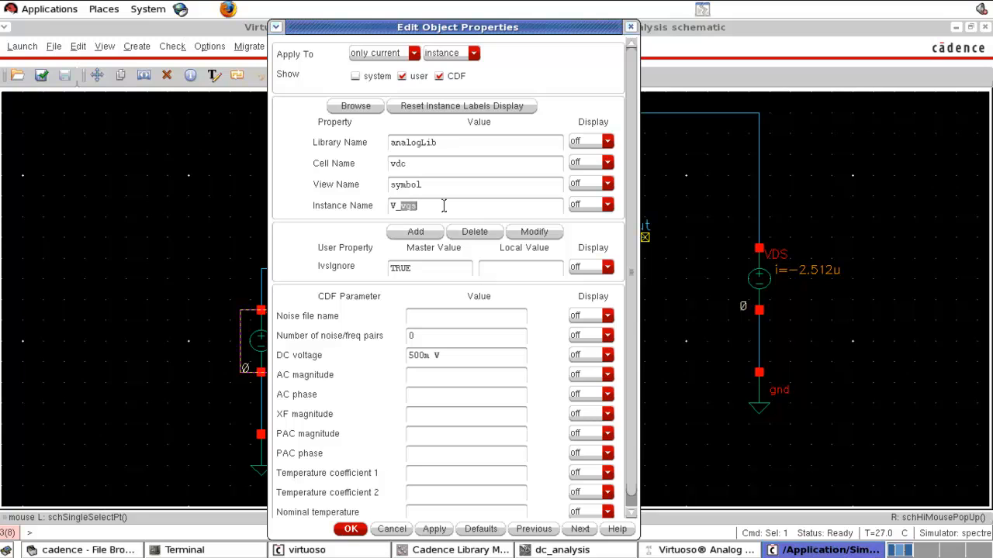
{"action": "type", "text": "vinput"}
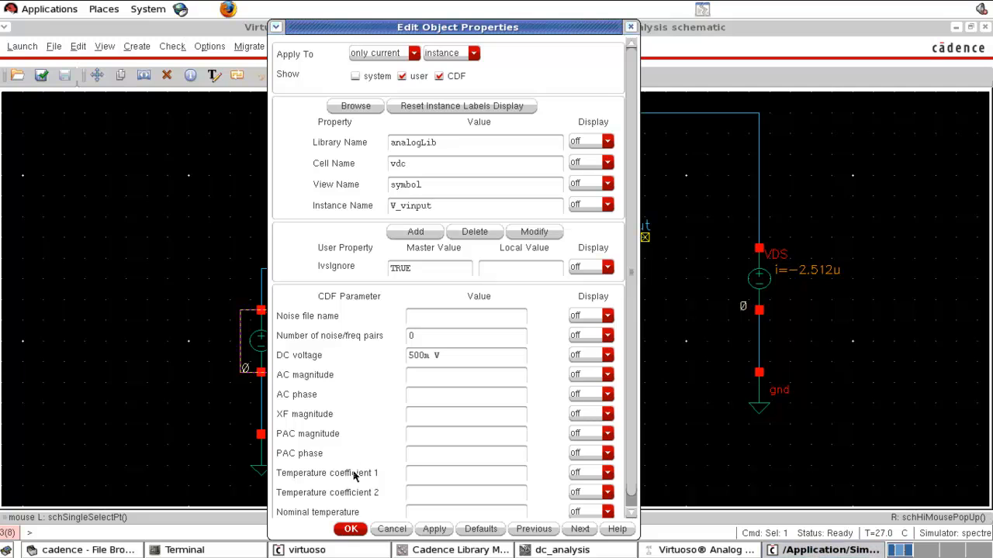
{"action": "left_click", "coordinate": [352, 529]}
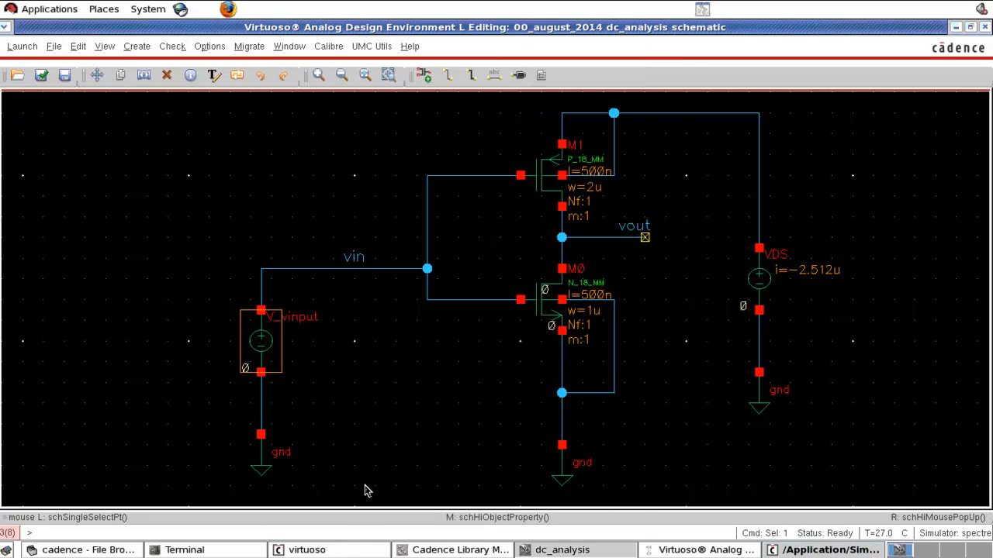
{"action": "left_click", "coordinate": [384, 432]}
{"action": "key", "text": "shift+x"}
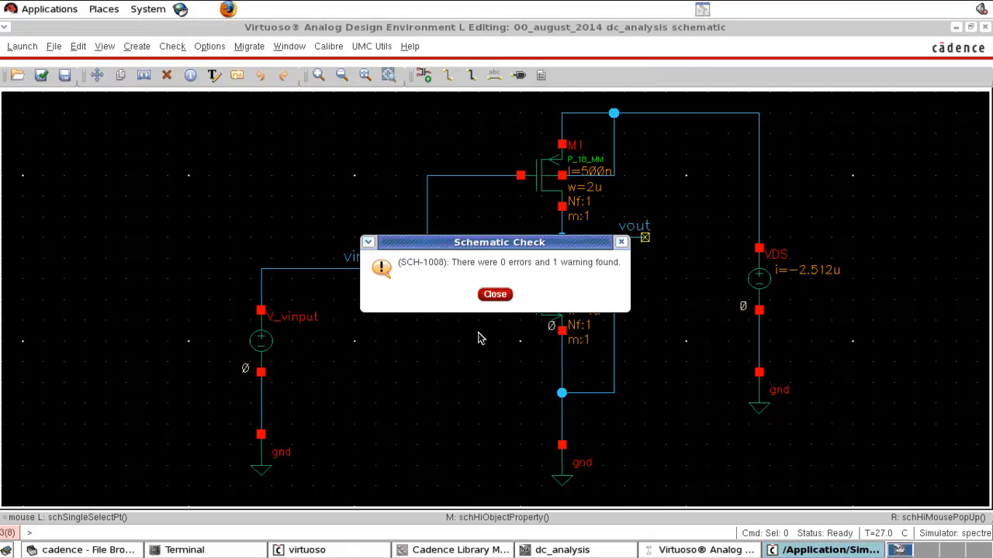
{"action": "left_click", "coordinate": [494, 300]}
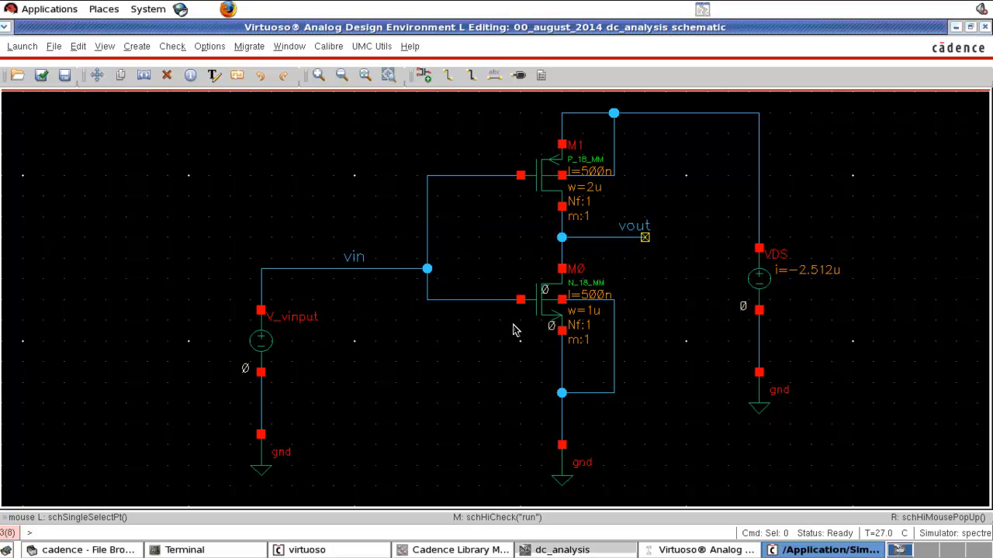
Step: Change the DC analysis from a temperature sweep to a component parameter sweep of V_vinput's DC voltage
{"action": "left_click", "coordinate": [669, 550]}
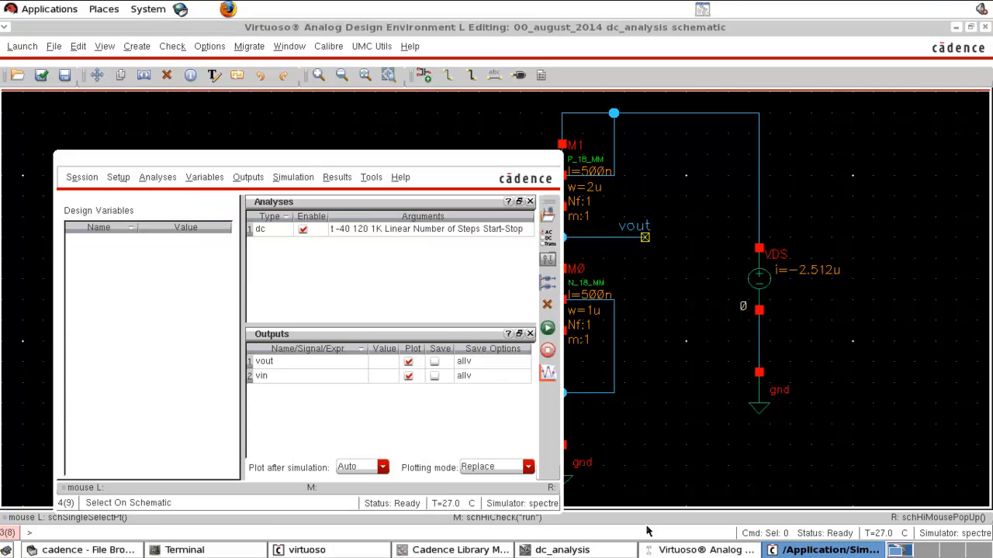
{"action": "left_click", "coordinate": [548, 239]}
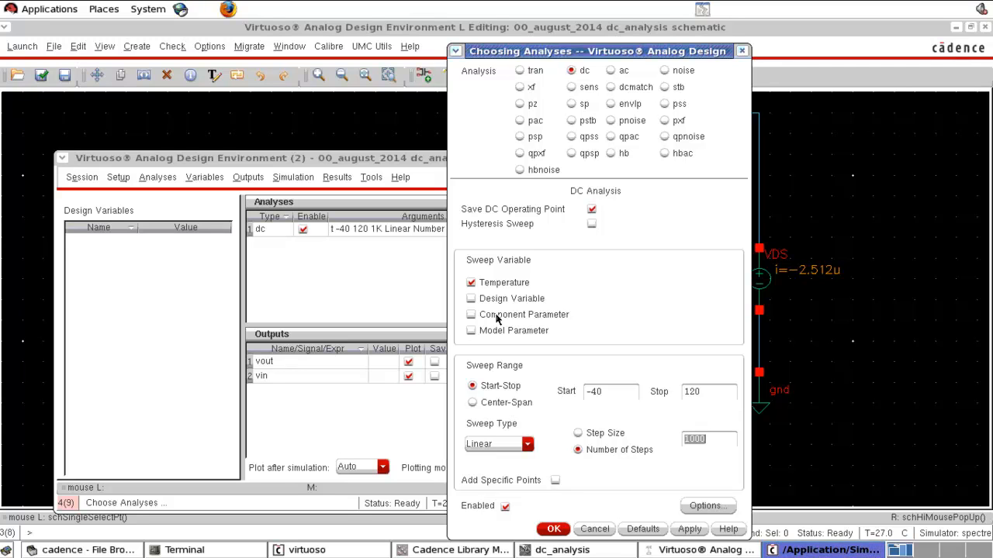
{"action": "left_click", "coordinate": [471, 314]}
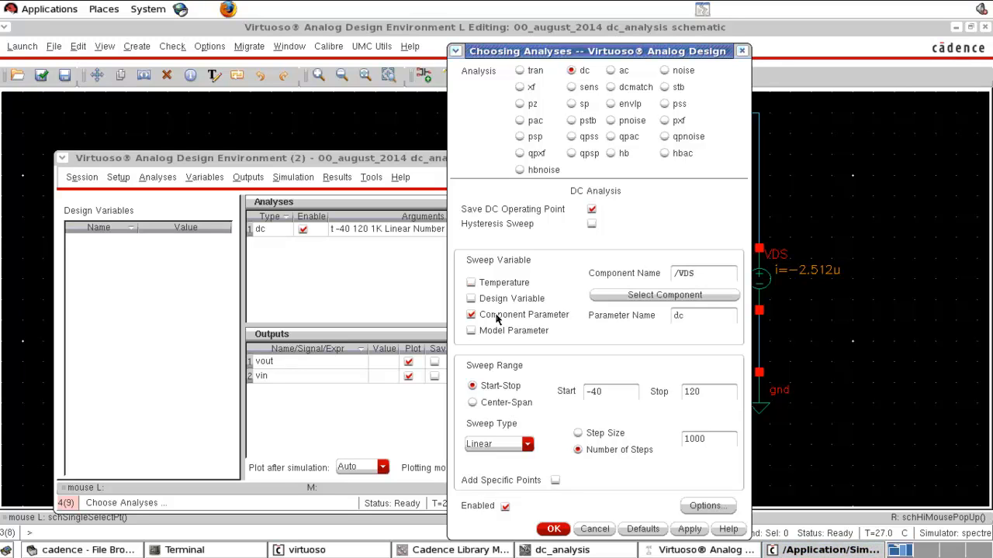
{"action": "left_click", "coordinate": [659, 302]}
{"action": "left_click", "coordinate": [560, 550]}
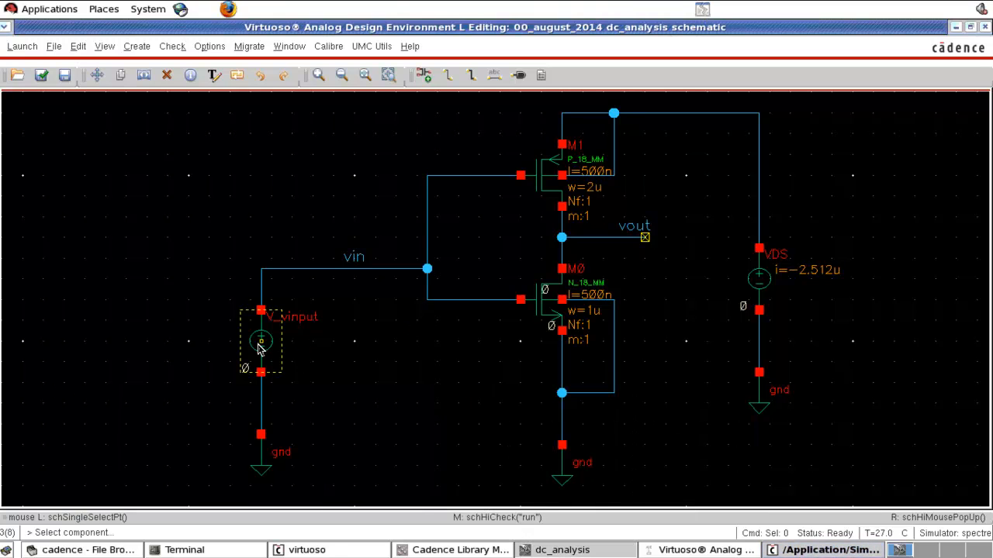
{"action": "left_click", "coordinate": [261, 345]}
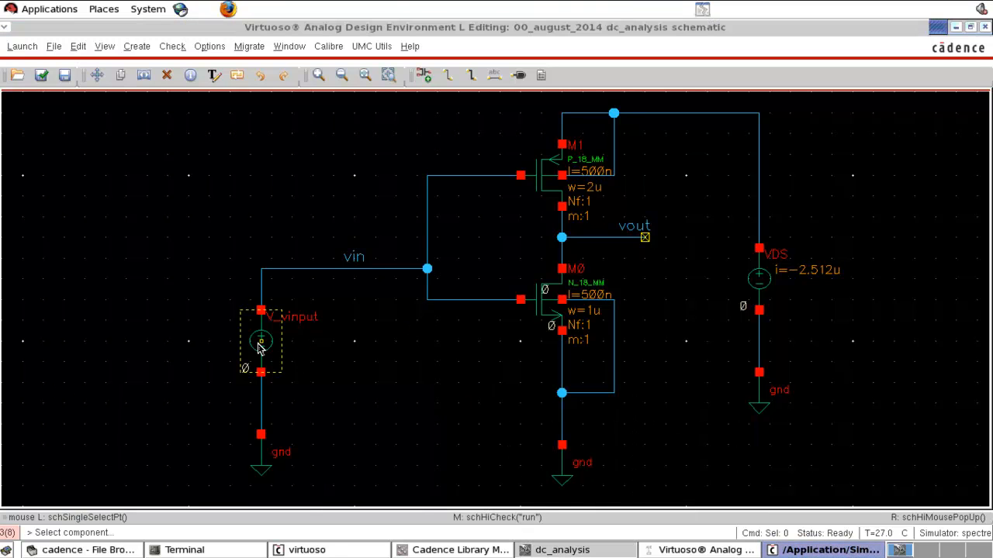
{"action": "left_click", "coordinate": [364, 257]}
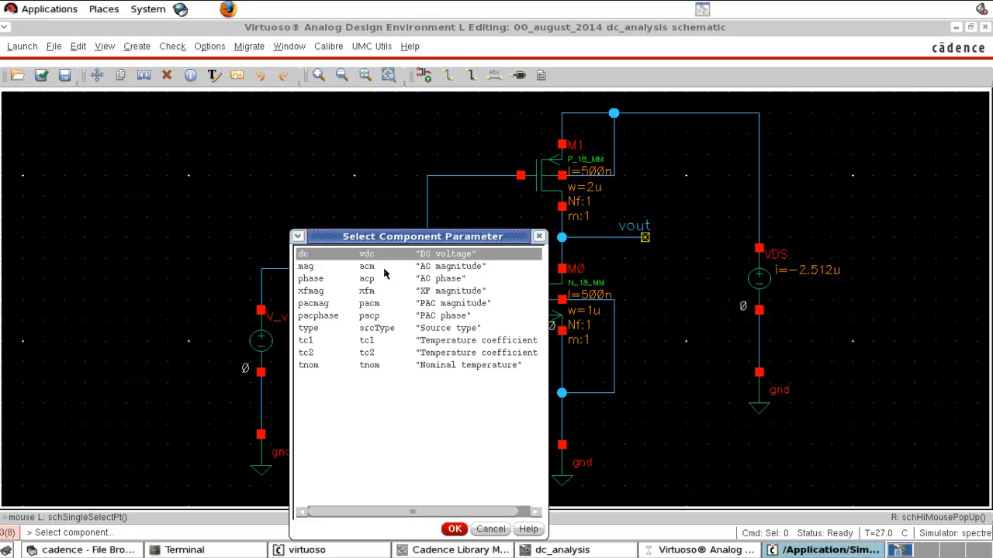
{"action": "left_click", "coordinate": [452, 529]}
{"action": "left_click", "coordinate": [588, 550]}
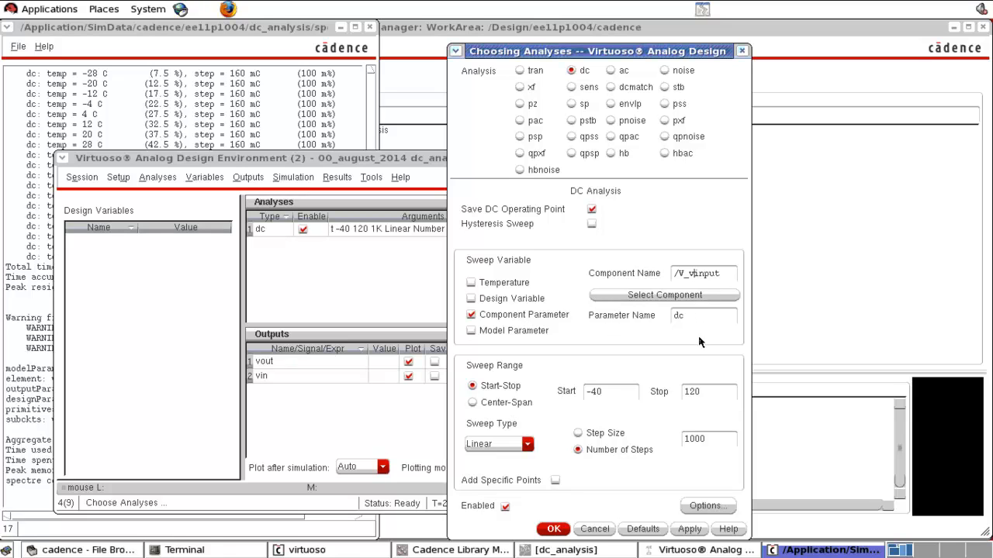
Step: Set the DC sweep range from 0 to 1.8, confirm the analysis, and run the simulation
{"action": "left_click_drag", "start_coordinate": [624, 392], "coordinate": [578, 392]}
{"action": "type", "text": "0"}
{"action": "left_click_drag", "start_coordinate": [712, 392], "coordinate": [659, 390]}
{"action": "left_click", "coordinate": [558, 529]}
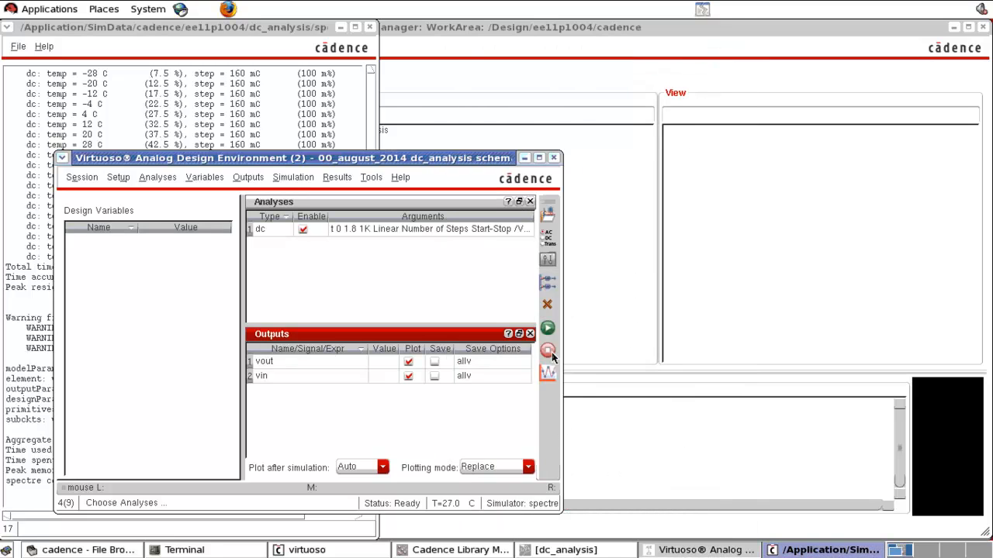
{"action": "left_click", "coordinate": [547, 330]}
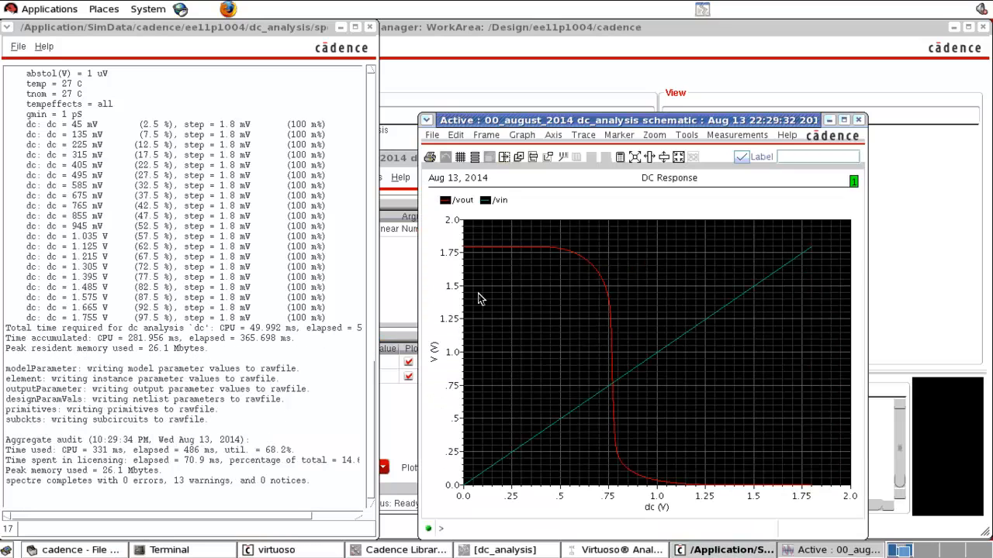
Step: Maximize the DC response plot and set the vin trace's line thickness to Bold
{"action": "left_click", "coordinate": [844, 120]}
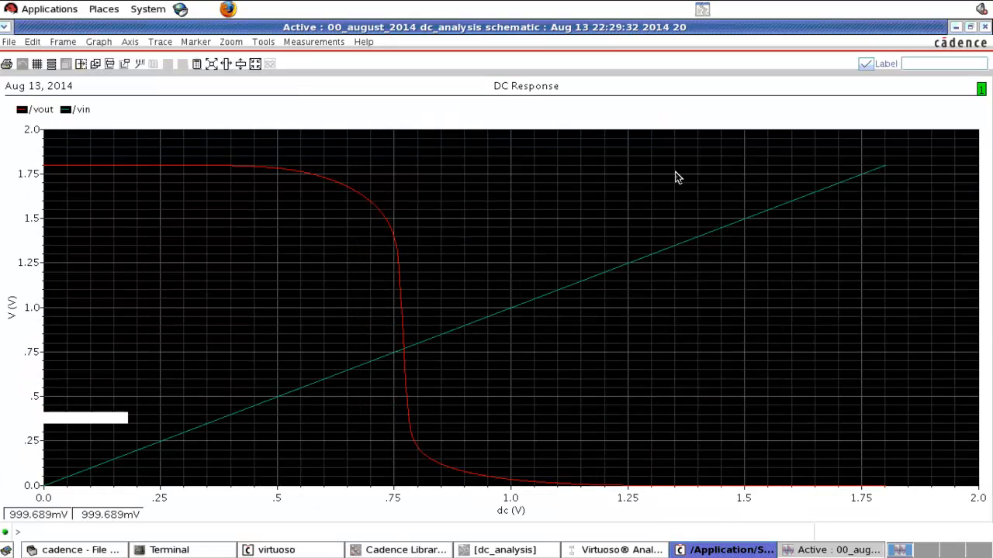
{"action": "left_click", "coordinate": [570, 292]}
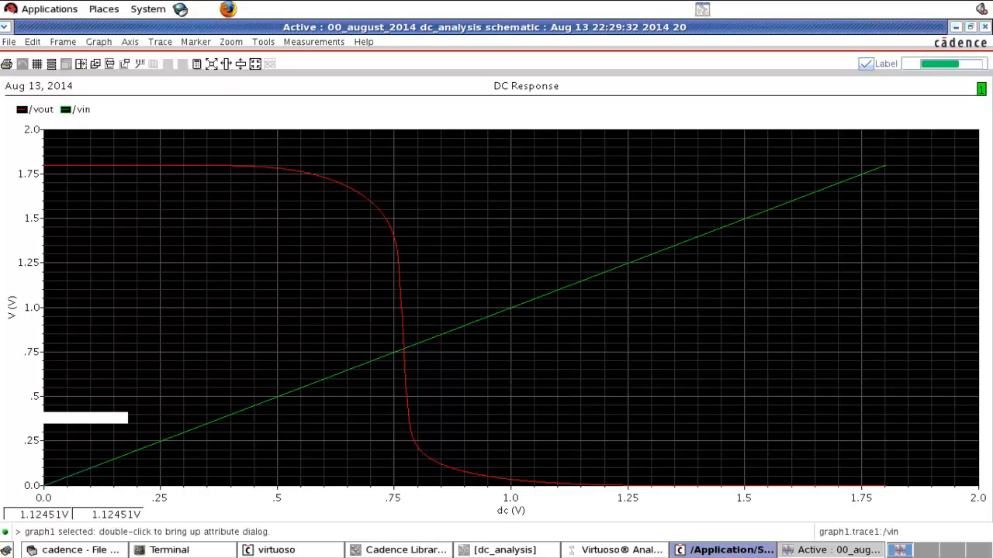
{"action": "right_click", "coordinate": [570, 292]}
{"action": "left_click", "coordinate": [594, 420]}
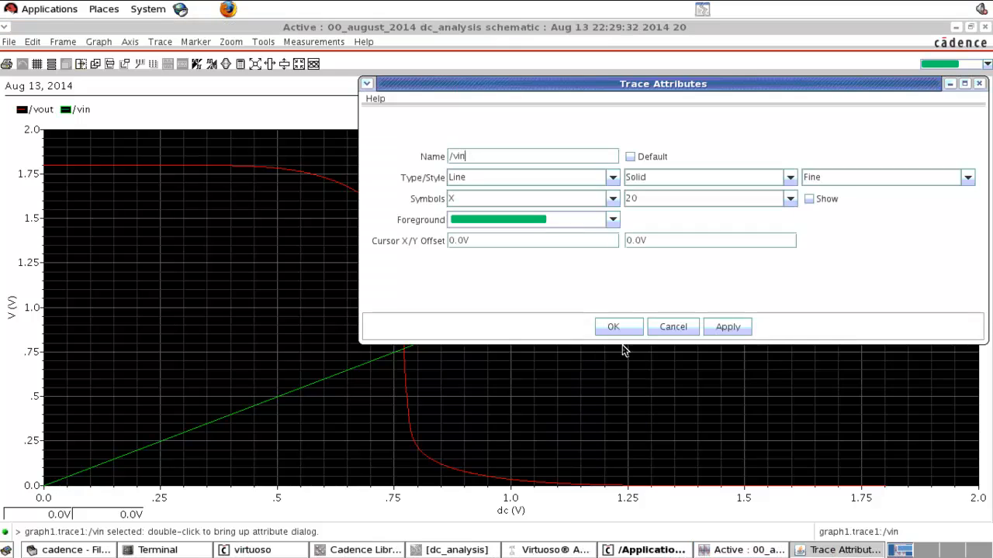
{"action": "left_click", "coordinate": [842, 180]}
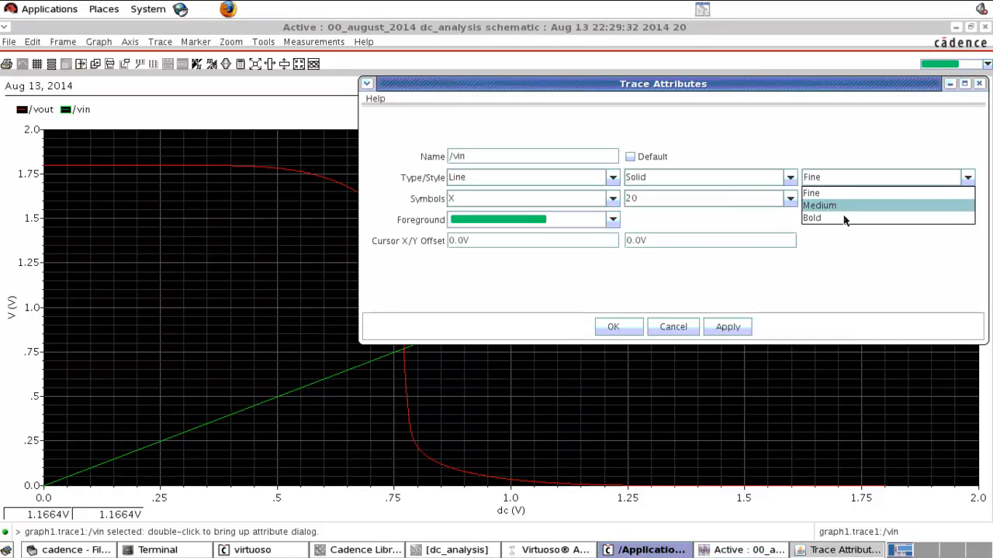
{"action": "left_click", "coordinate": [835, 218]}
{"action": "left_click", "coordinate": [605, 326]}
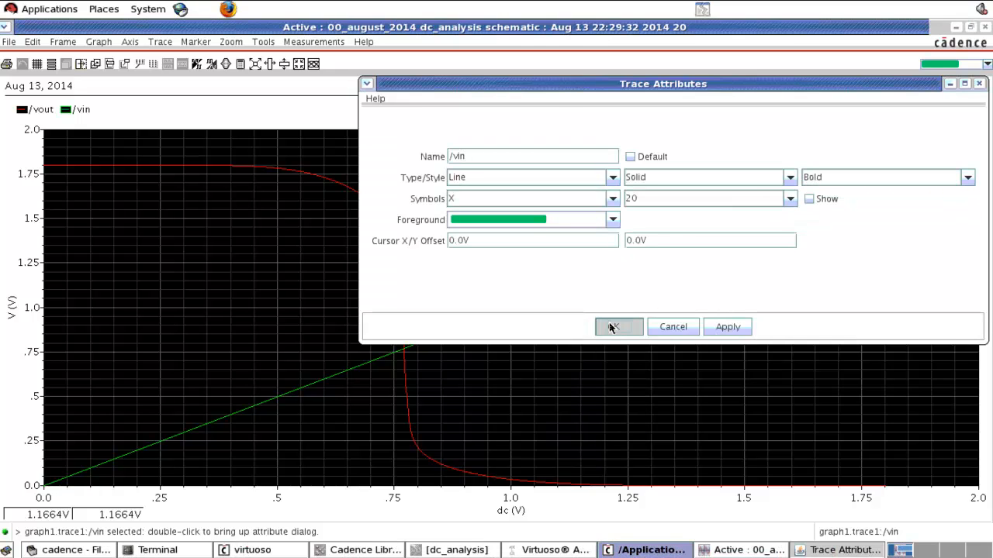
Step: Set the vout trace's line thickness to Bold and deselect the trace
{"action": "left_click", "coordinate": [328, 181]}
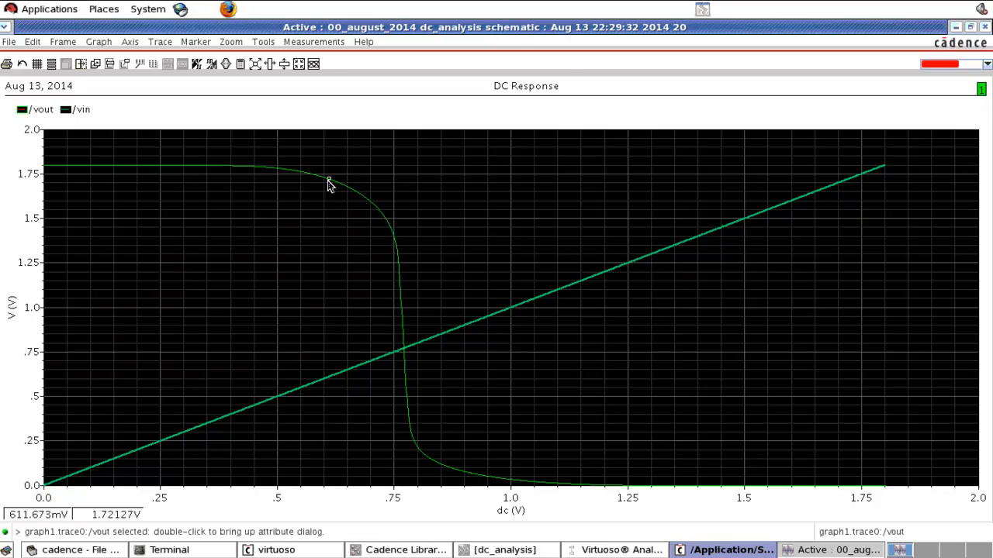
{"action": "right_click", "coordinate": [328, 183]}
{"action": "left_click", "coordinate": [350, 313]}
{"action": "left_click", "coordinate": [870, 181]}
{"action": "left_click", "coordinate": [814, 217]}
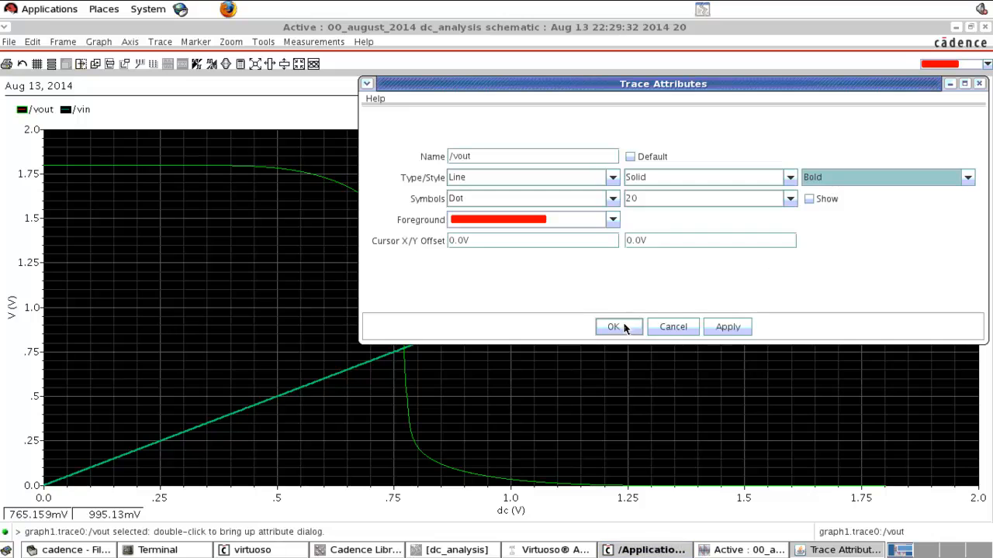
{"action": "left_click", "coordinate": [625, 328]}
{"action": "left_click", "coordinate": [323, 266]}
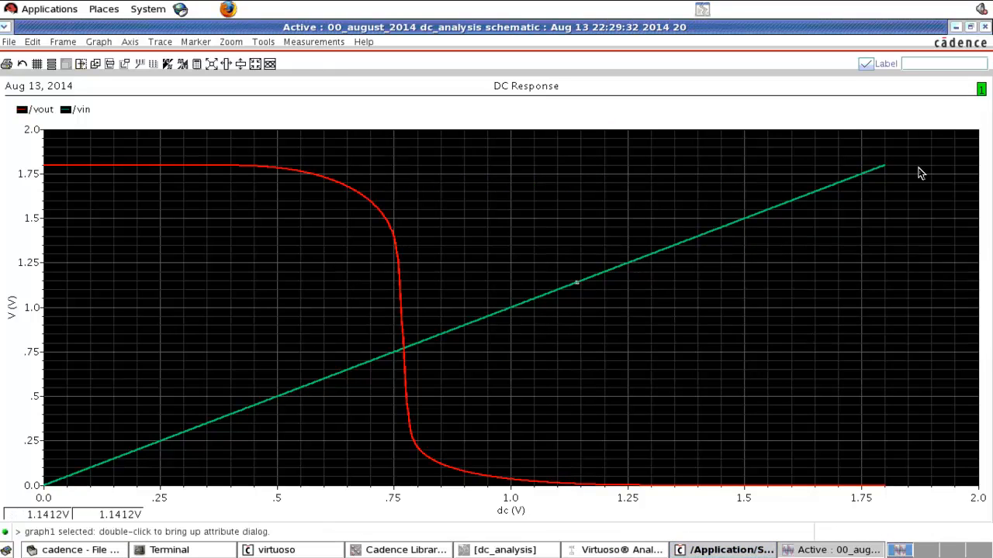
Step: Examine the inverter schematic alongside its DC response plot, and close the plot to return to the simulation setup
{"action": "left_click", "coordinate": [954, 27]}
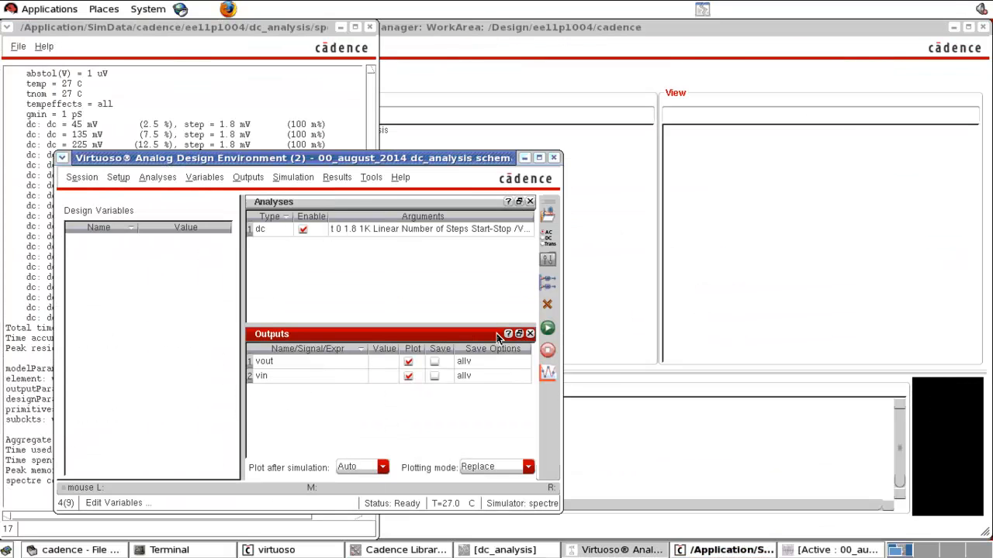
{"action": "left_click", "coordinate": [489, 552]}
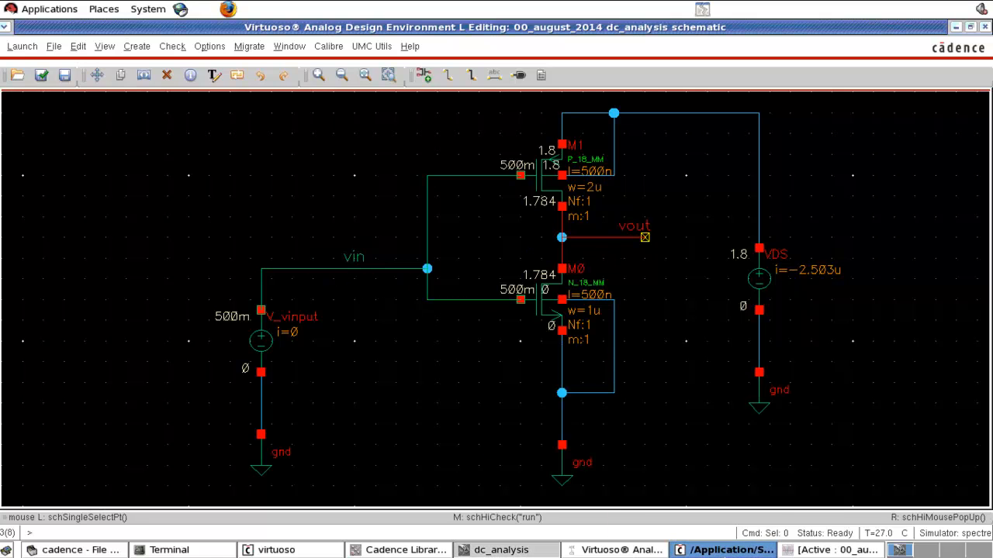
{"action": "left_click", "coordinate": [821, 551]}
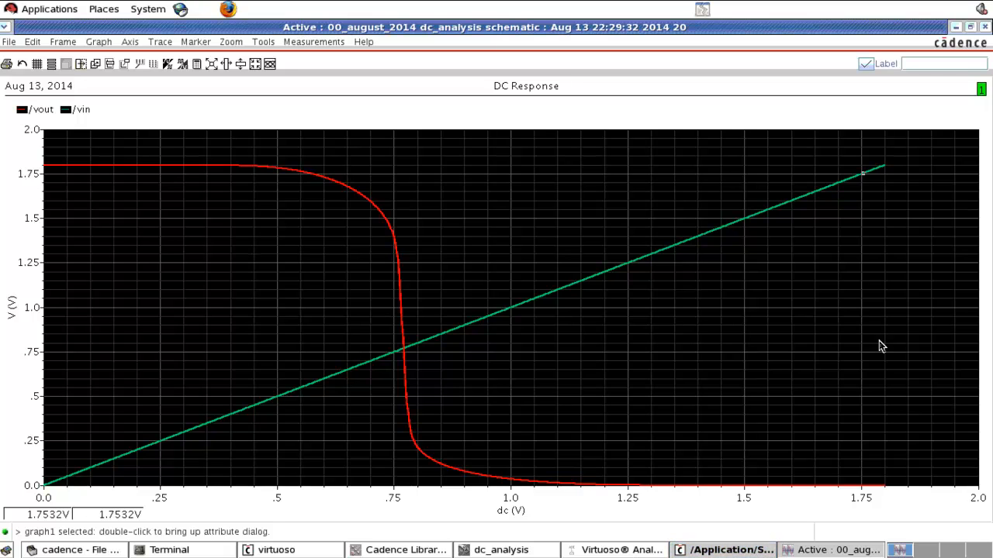
{"action": "left_click", "coordinate": [984, 28]}
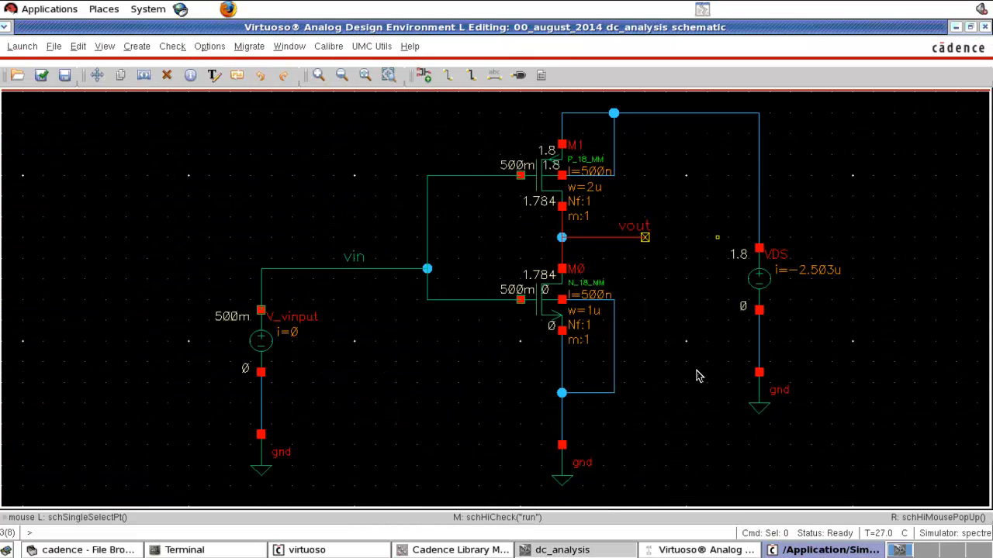
{"action": "left_click", "coordinate": [644, 550]}
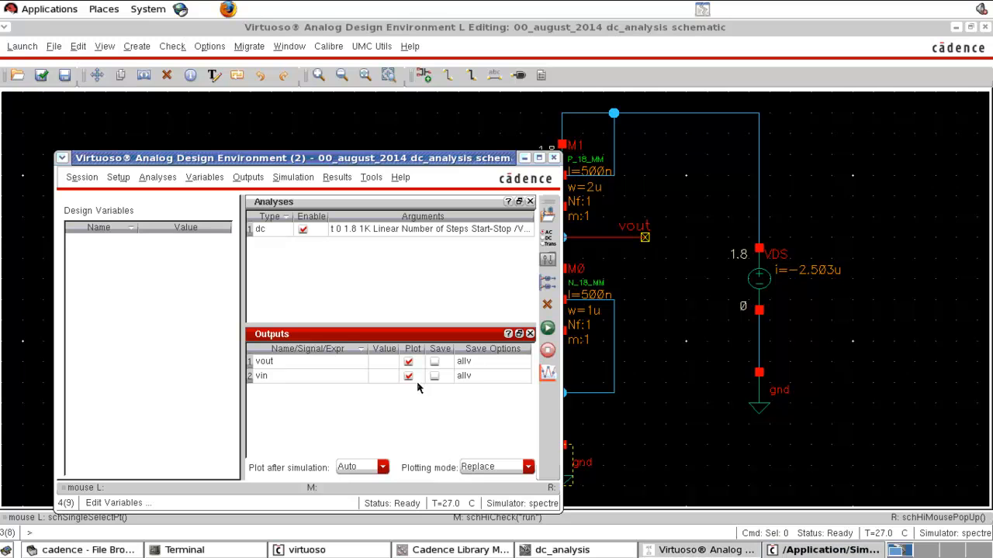